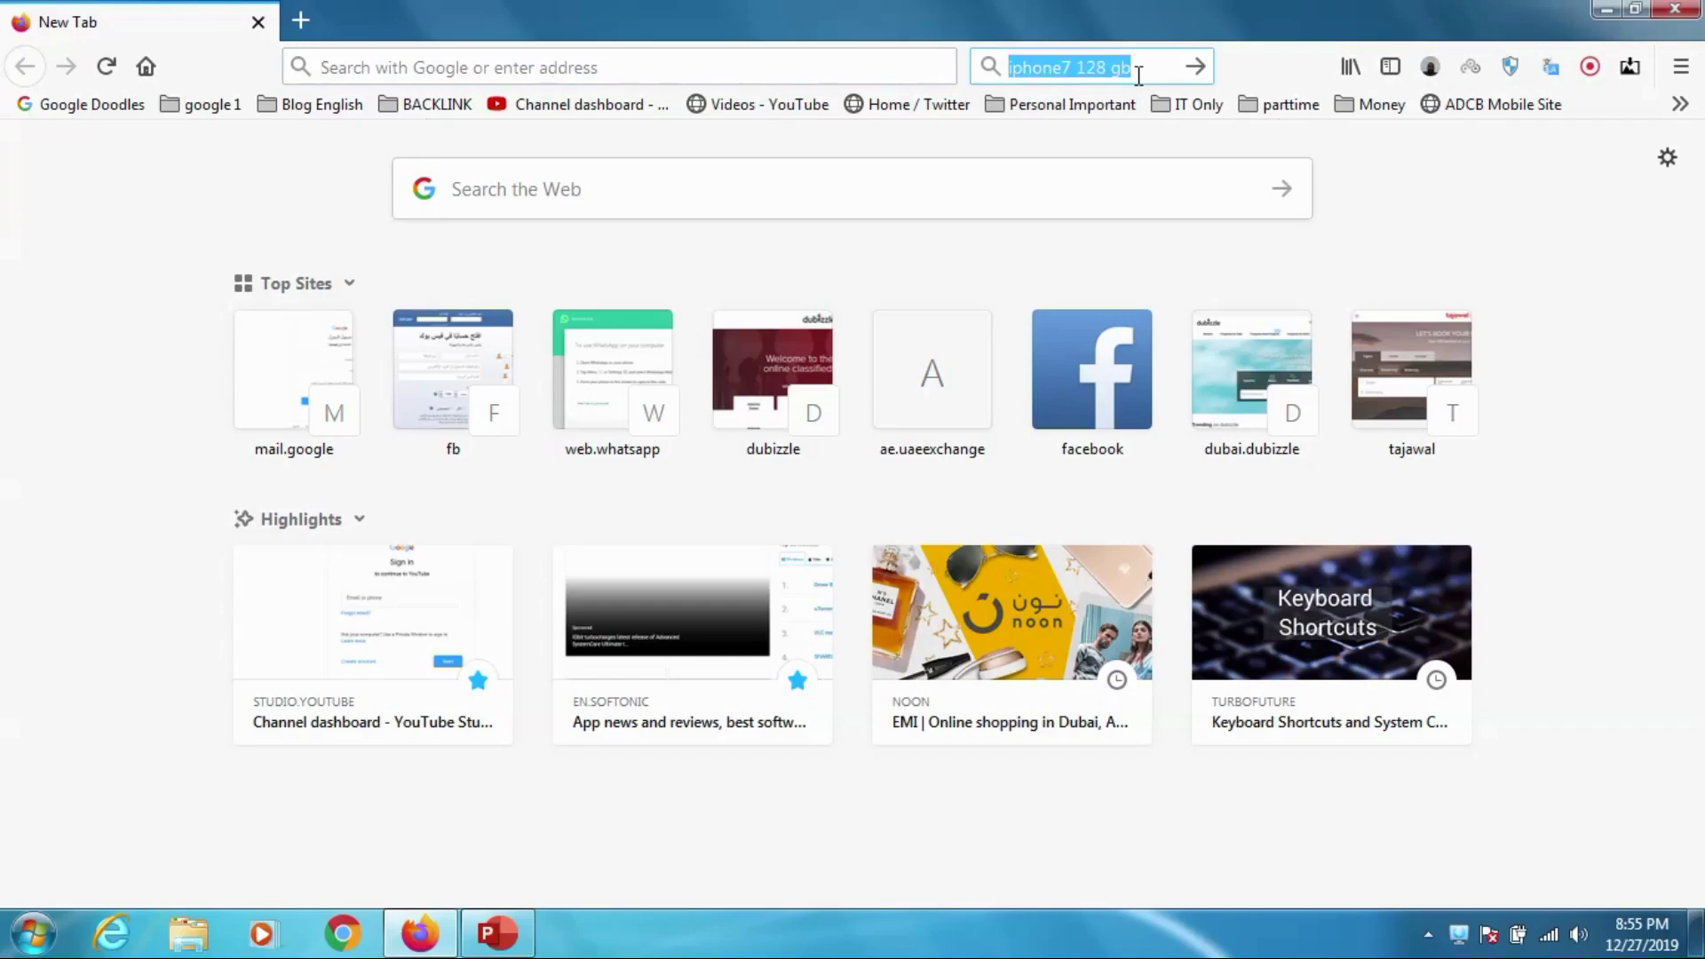
Search Google for 'comodo', then refine the query to 'comodo antivirus'.
type("comodo")
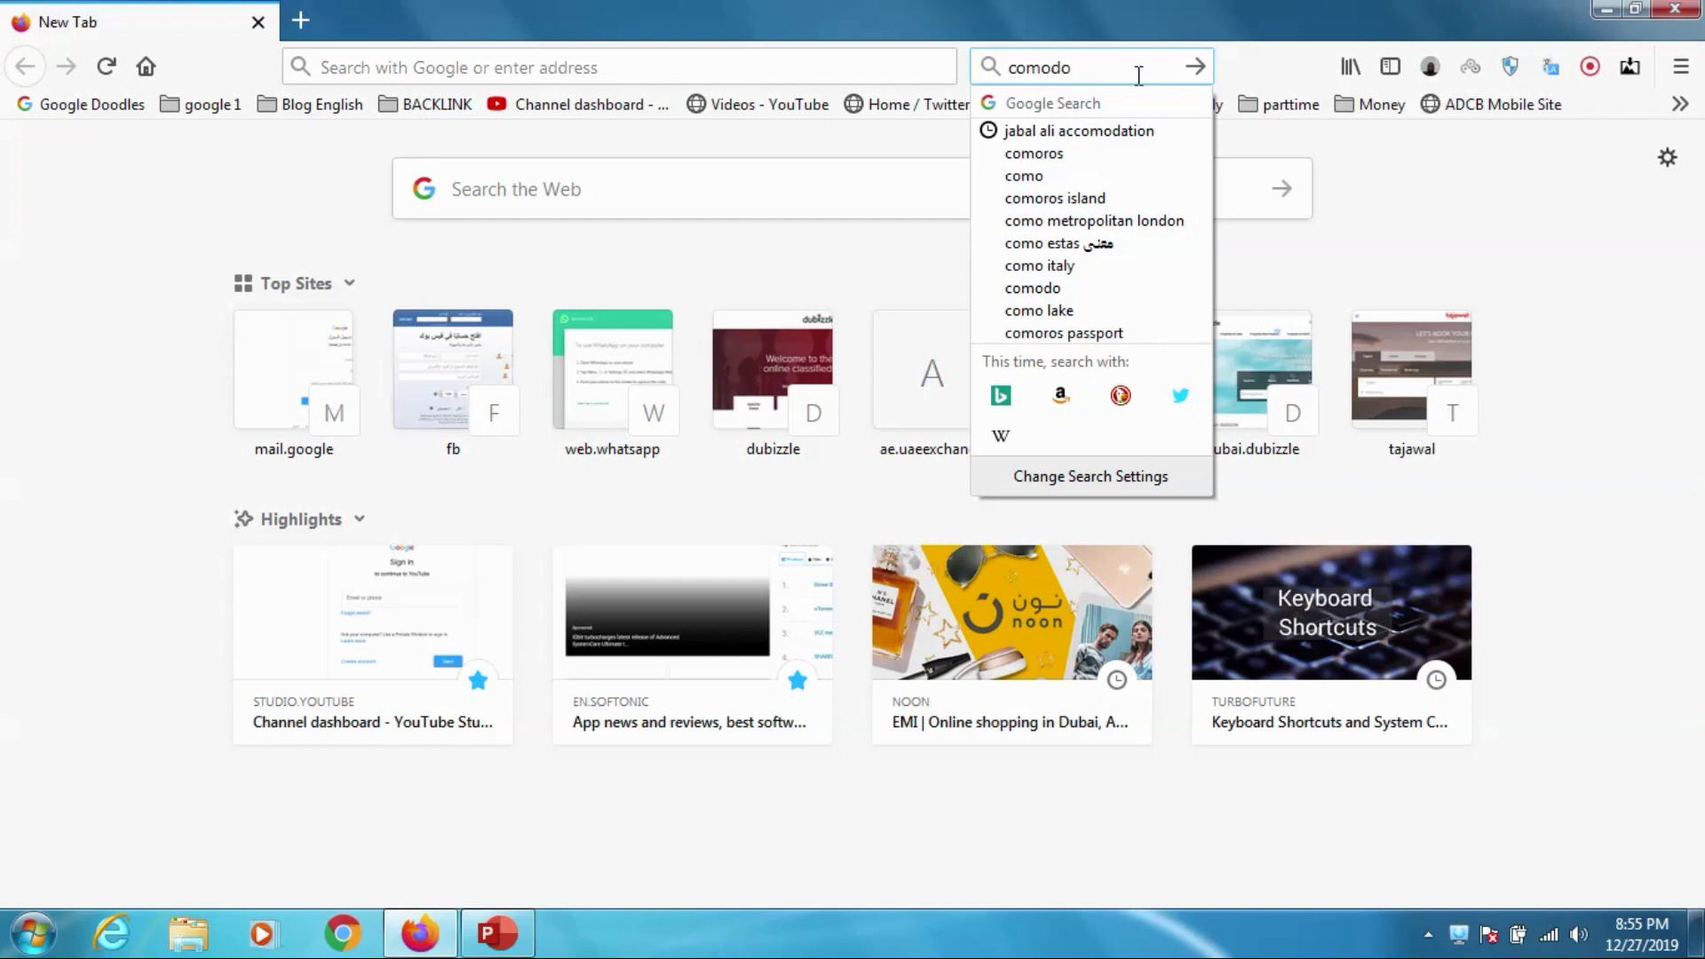
key("Return")
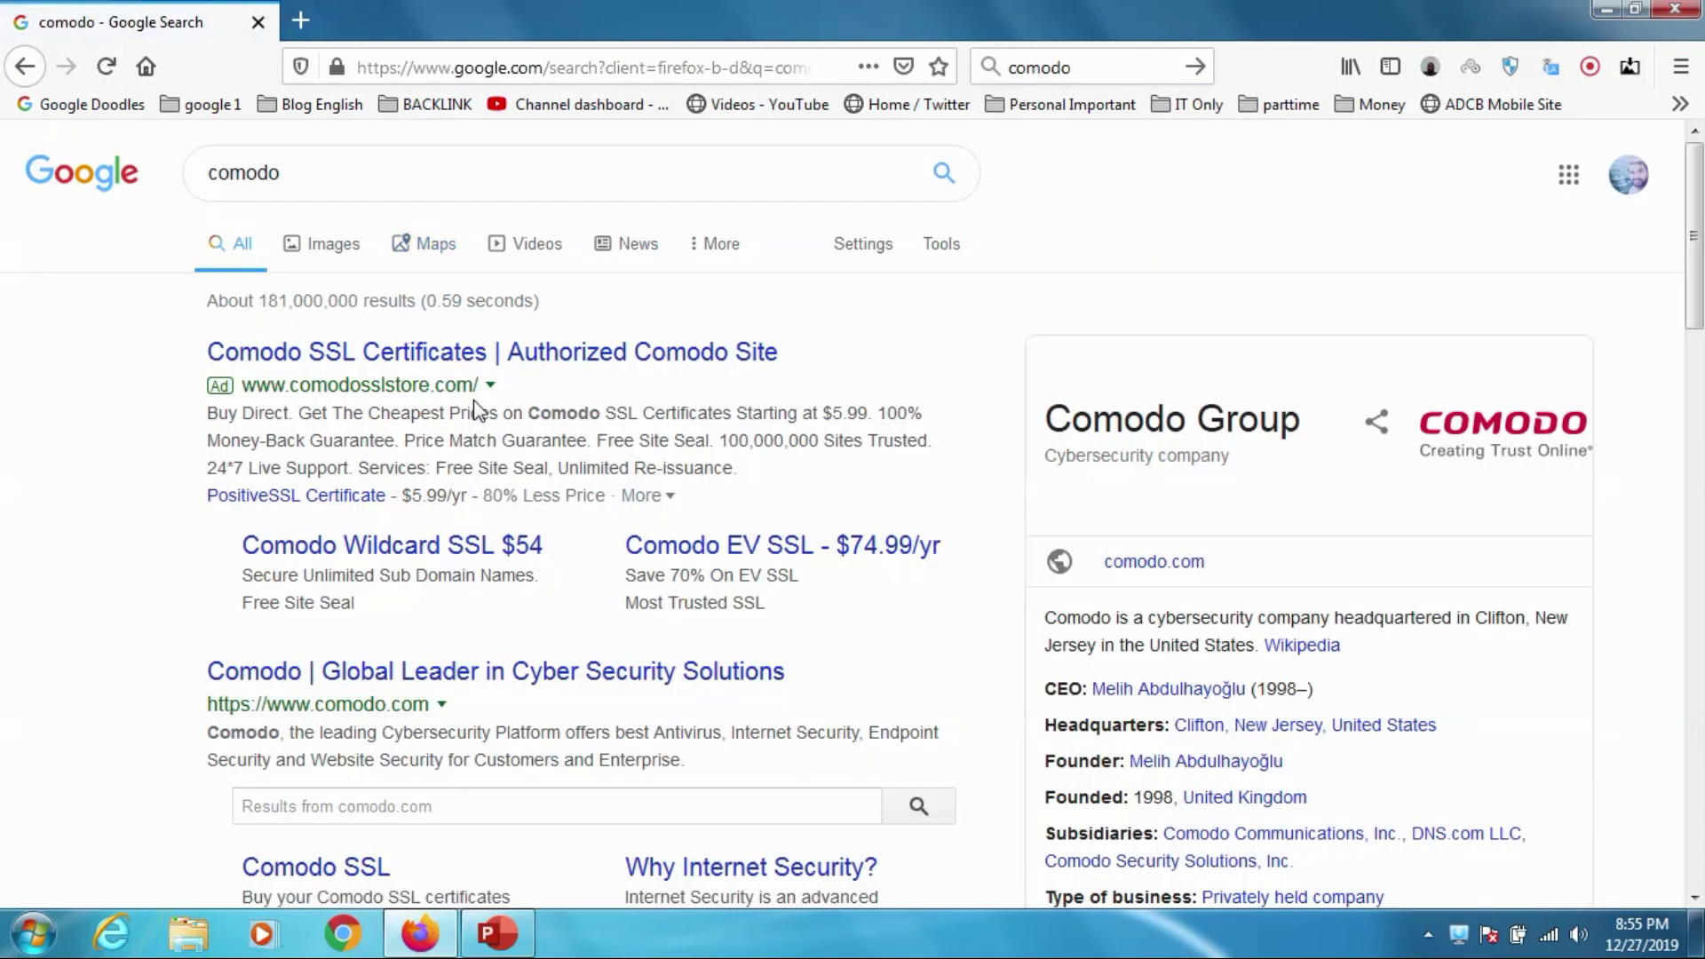
left_click(419, 173)
type("n")
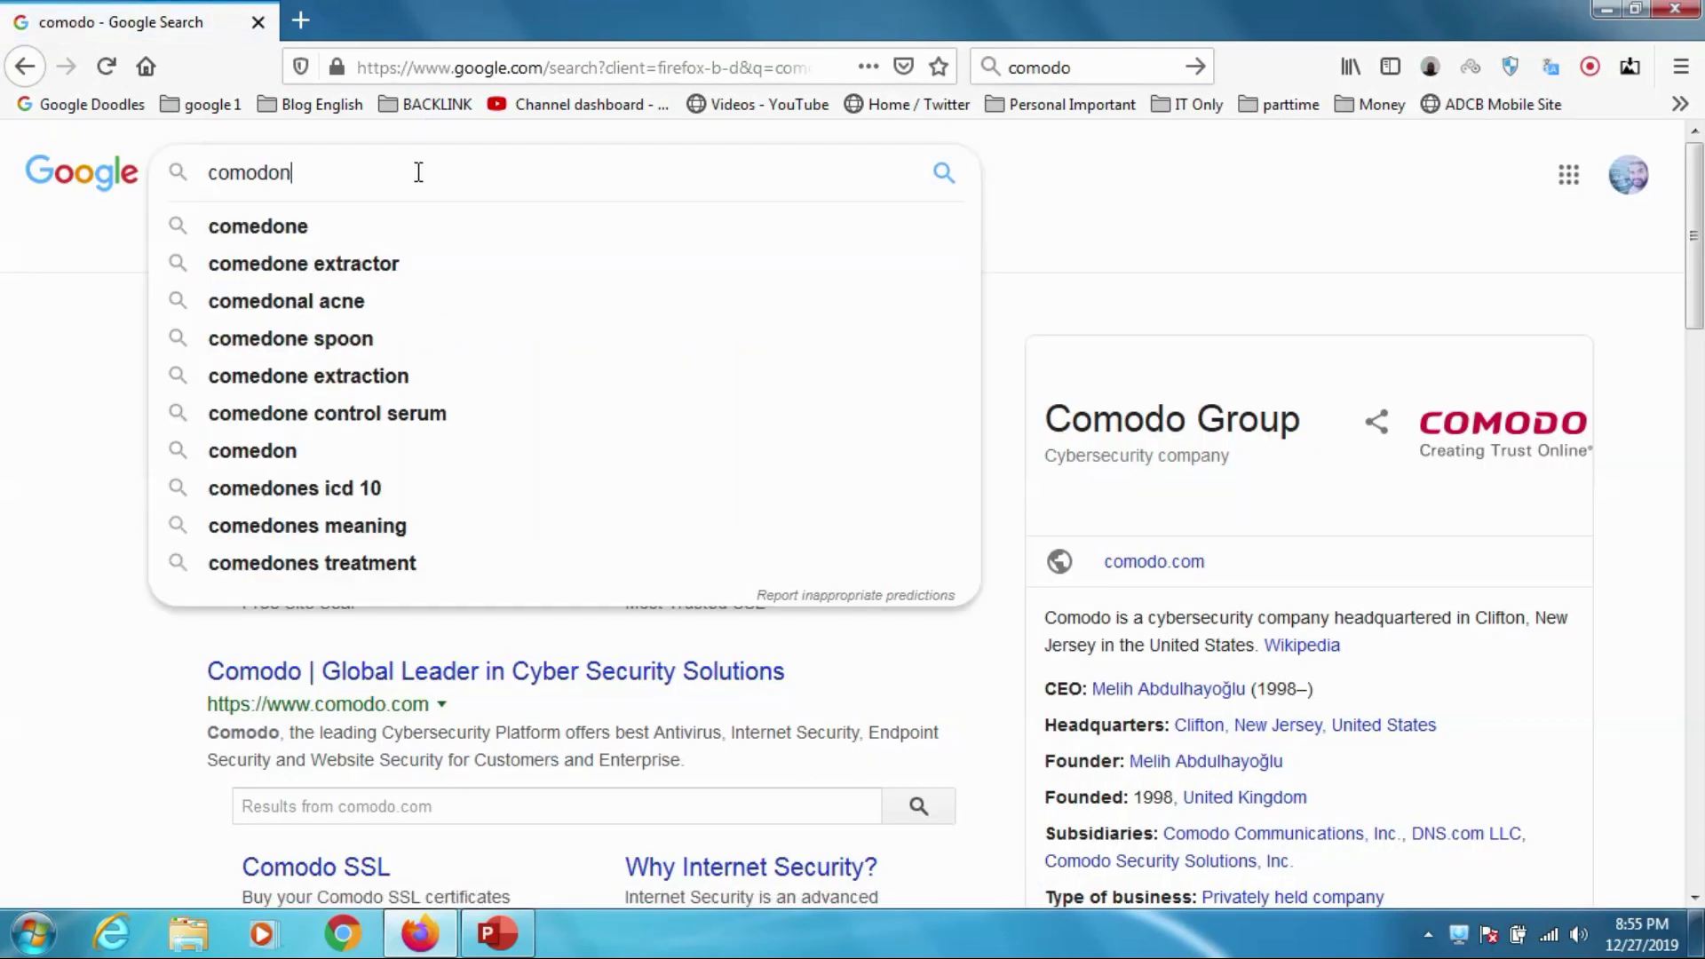
key("BackSpace")
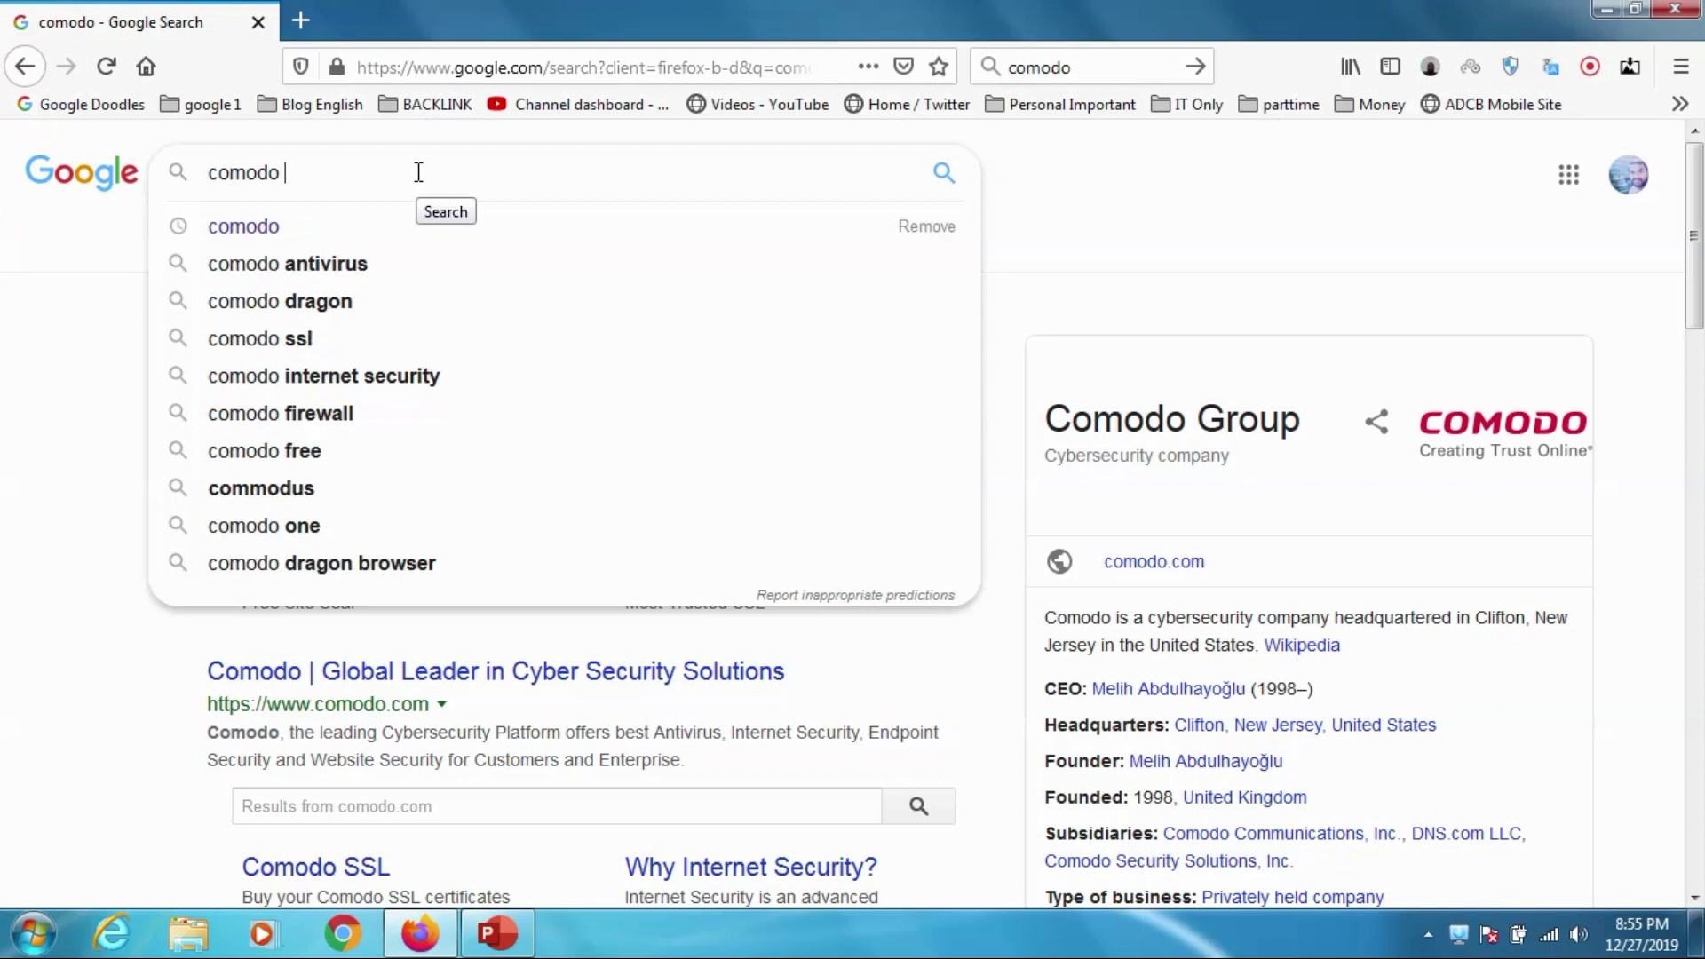
type("ant")
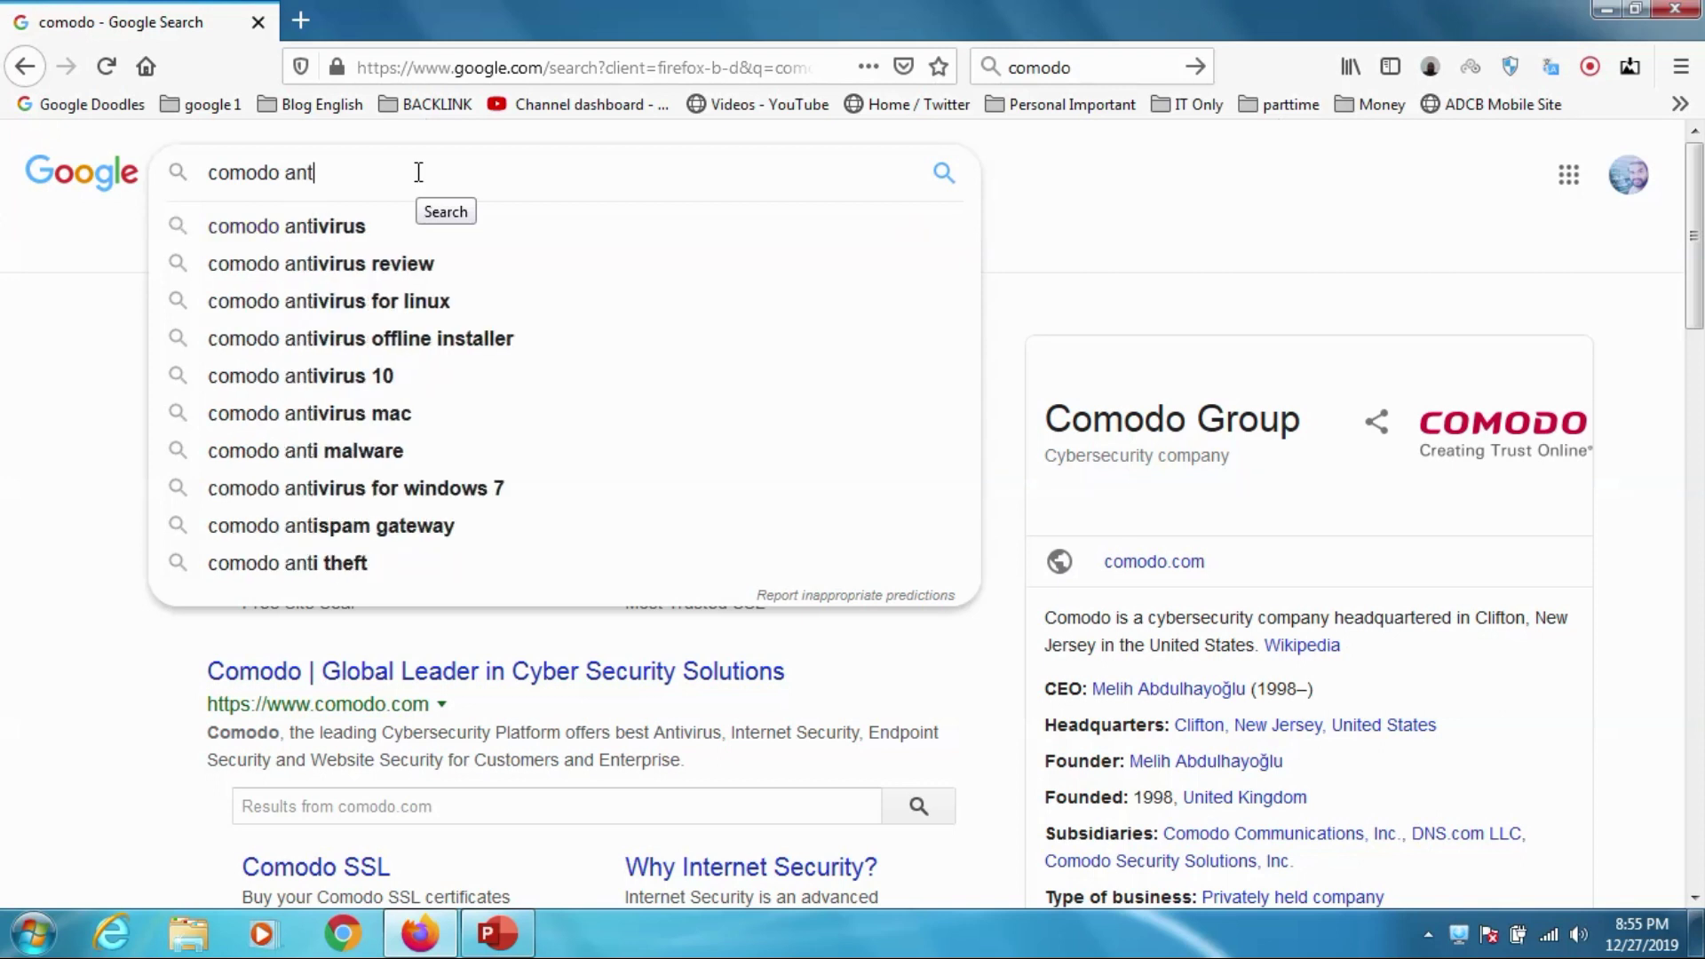
key("Down")
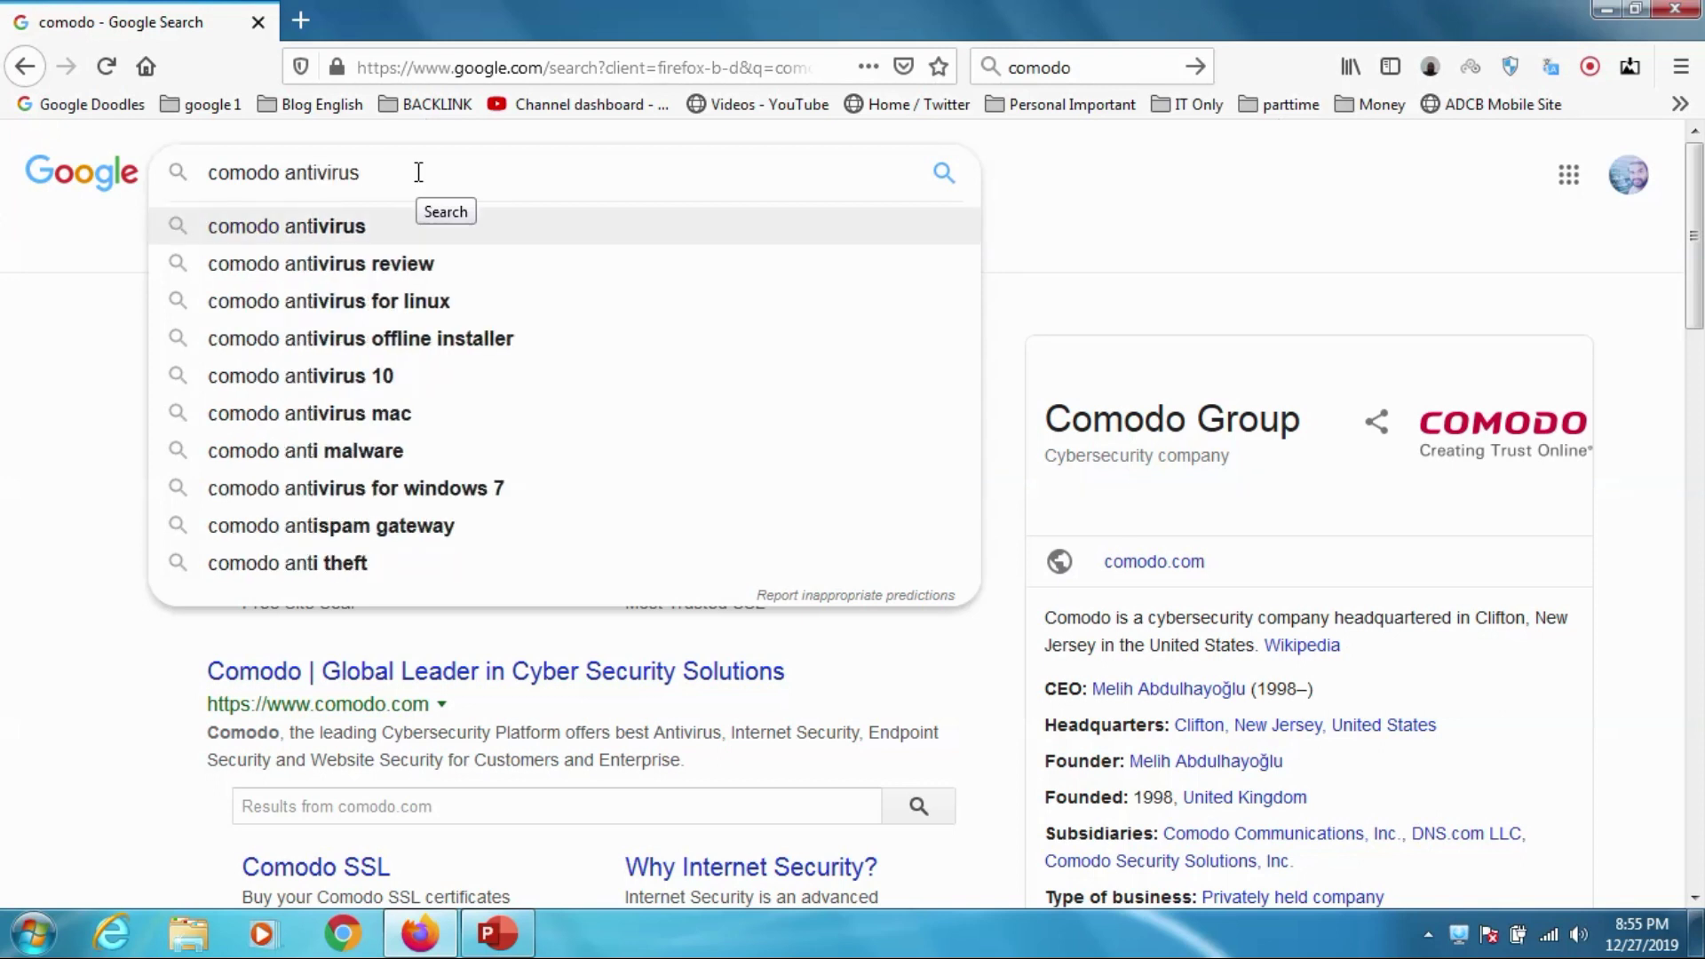
key("Return")
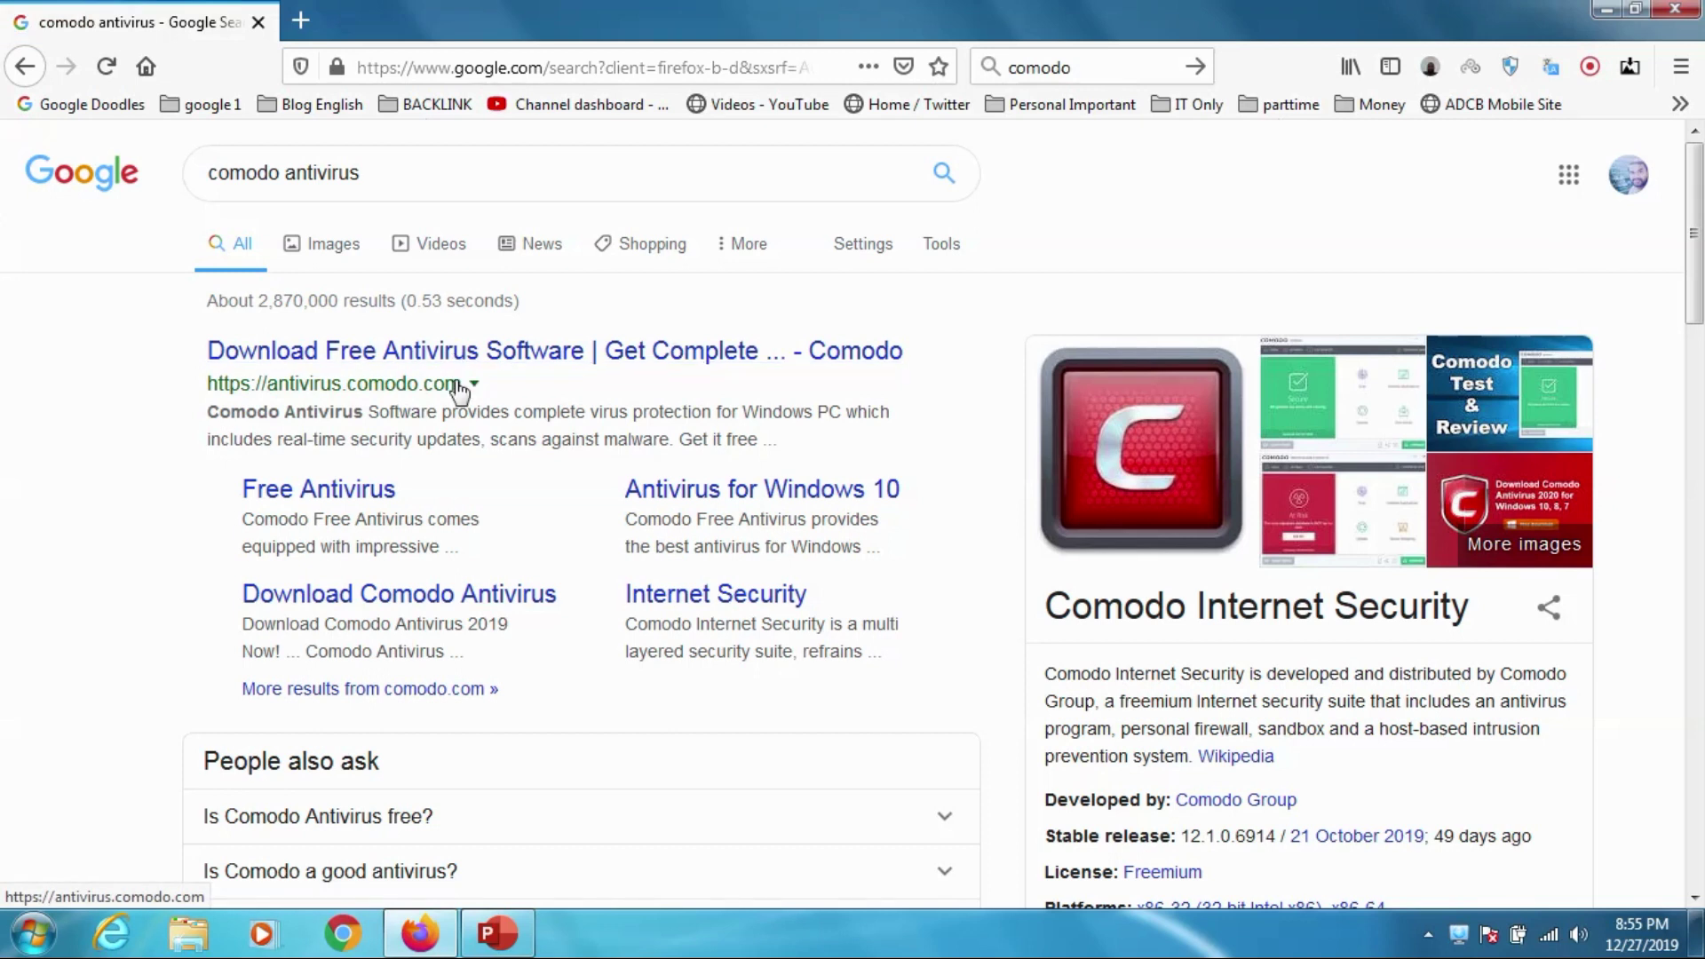
Open the antivirus.comodo.com result and save the free version installer to disk.
left_click(395, 364)
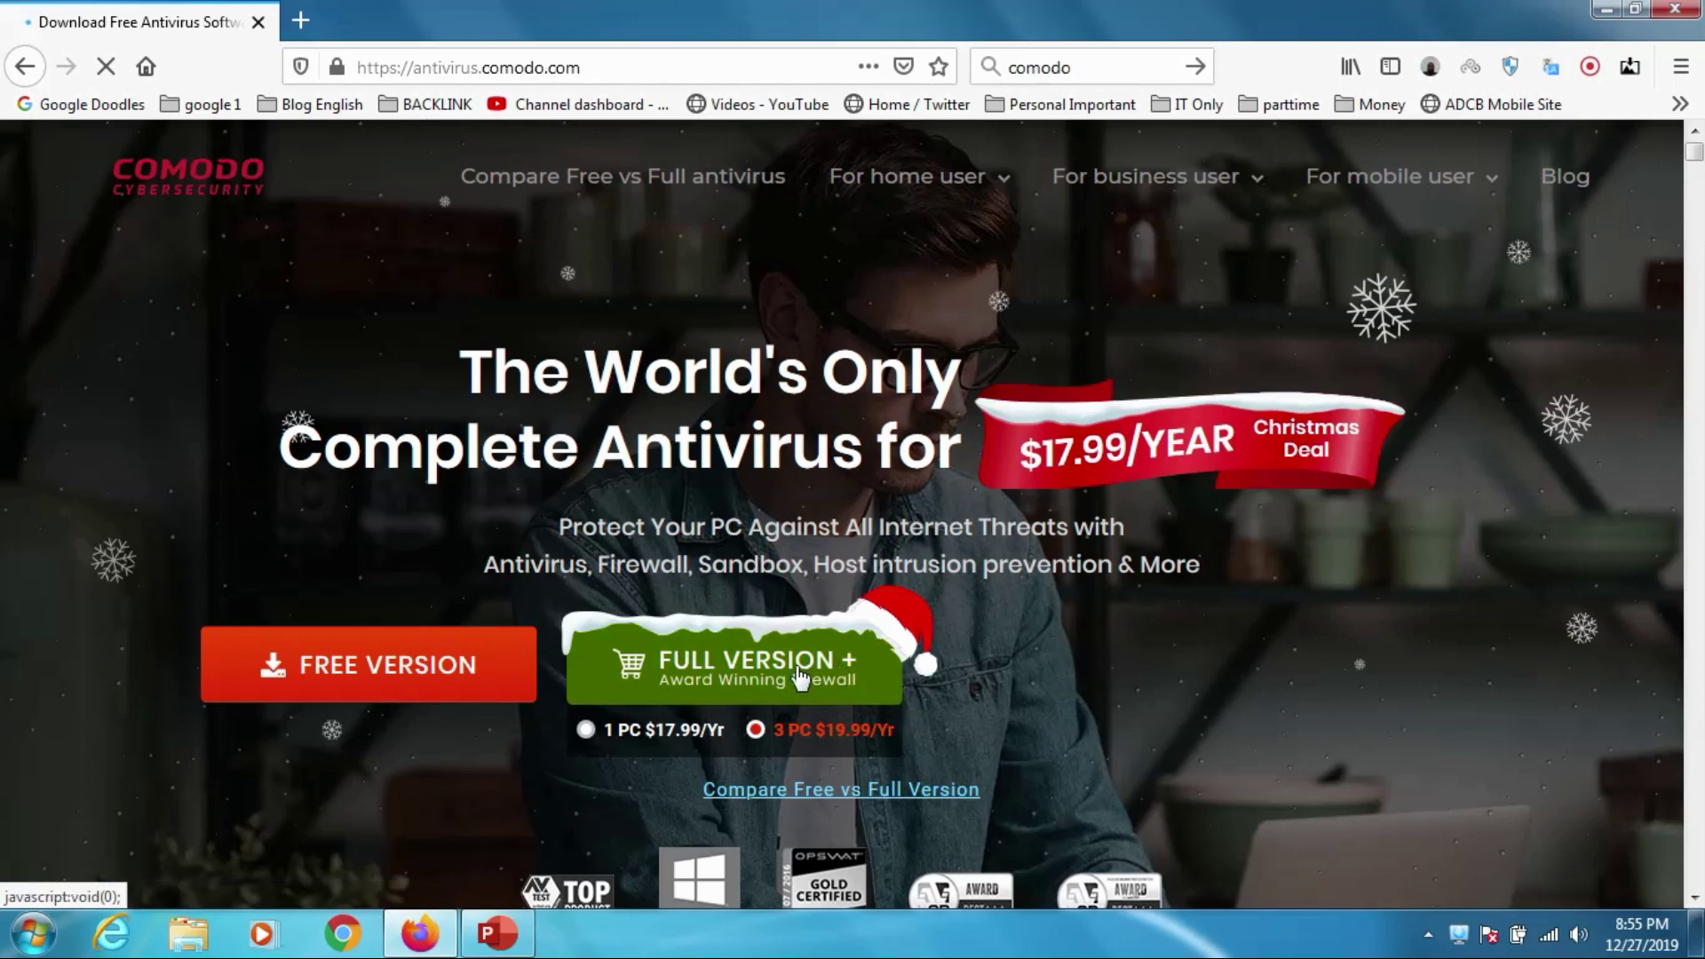
left_click(364, 698)
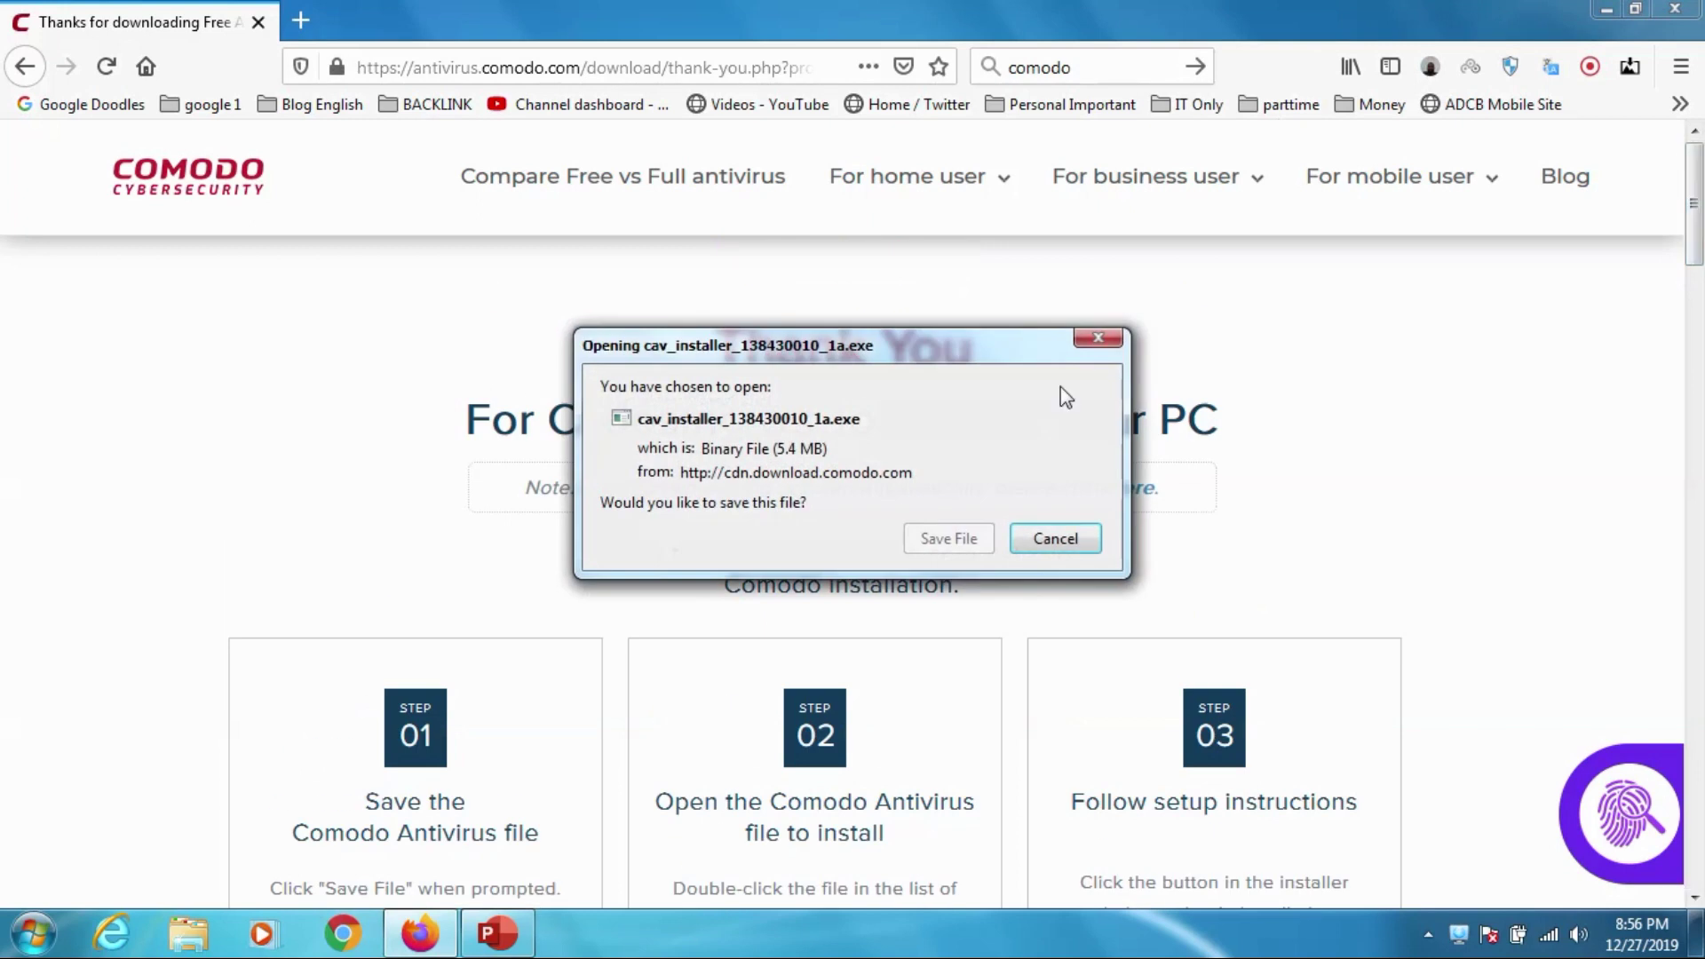
left_click(940, 536)
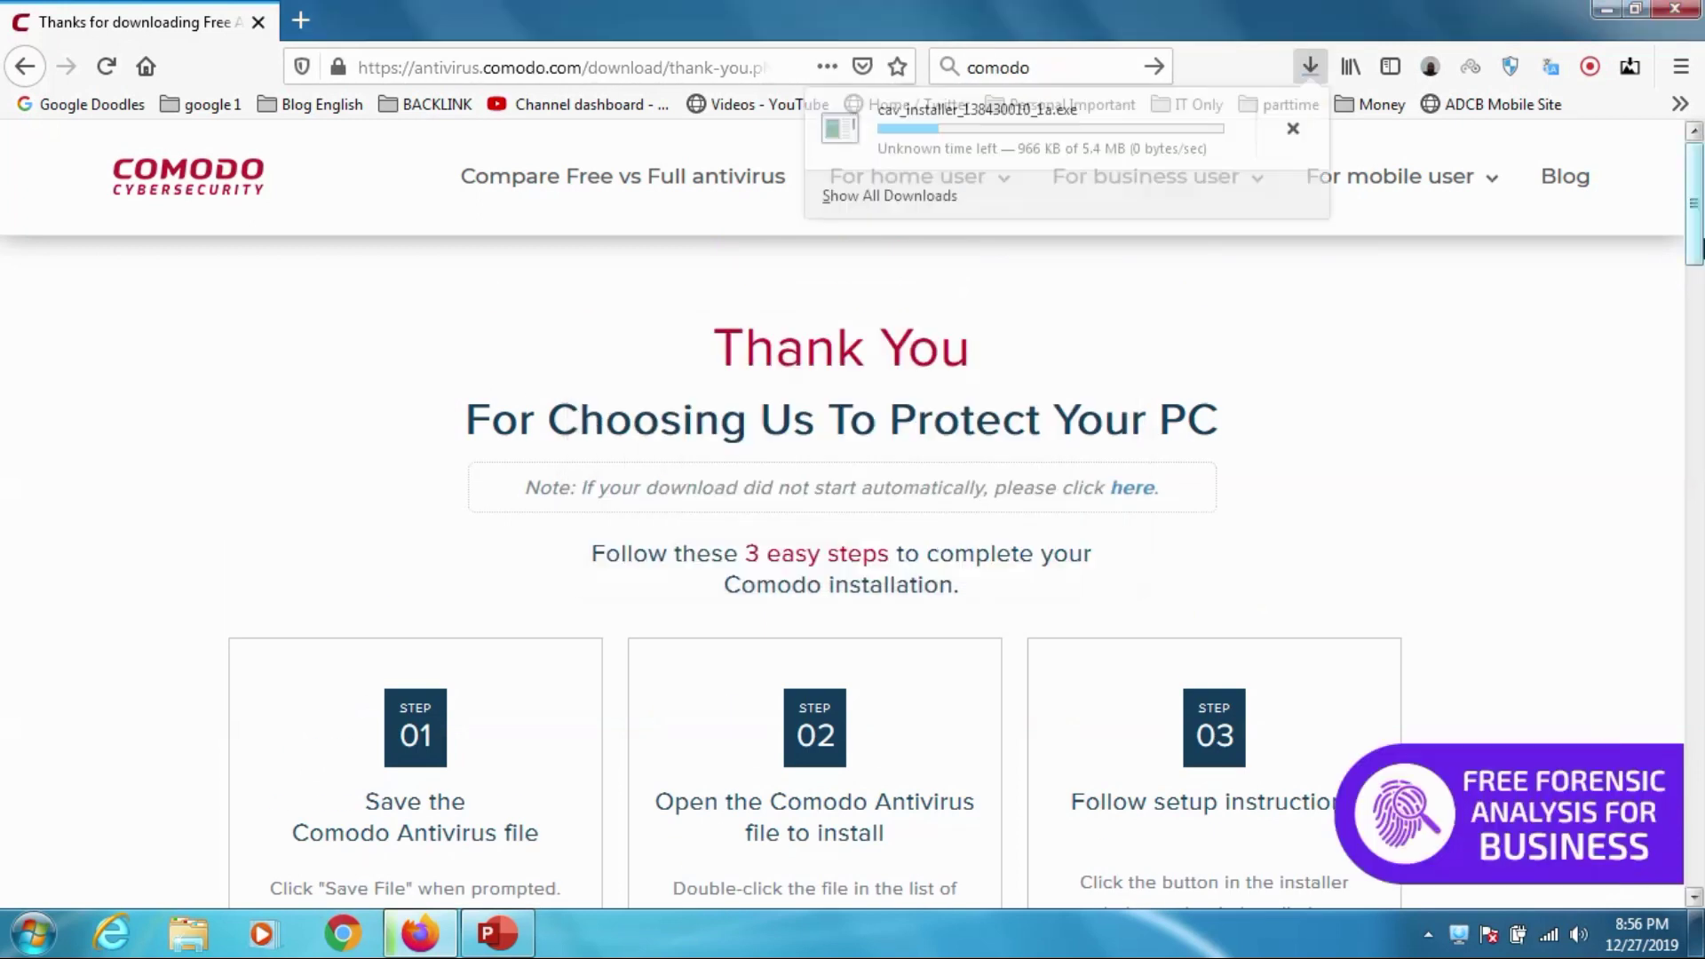
mouse_move(1699, 248)
left_mouse_down()
mouse_move(1700, 329)
mouse_move(1699, 248)
left_mouse_up()
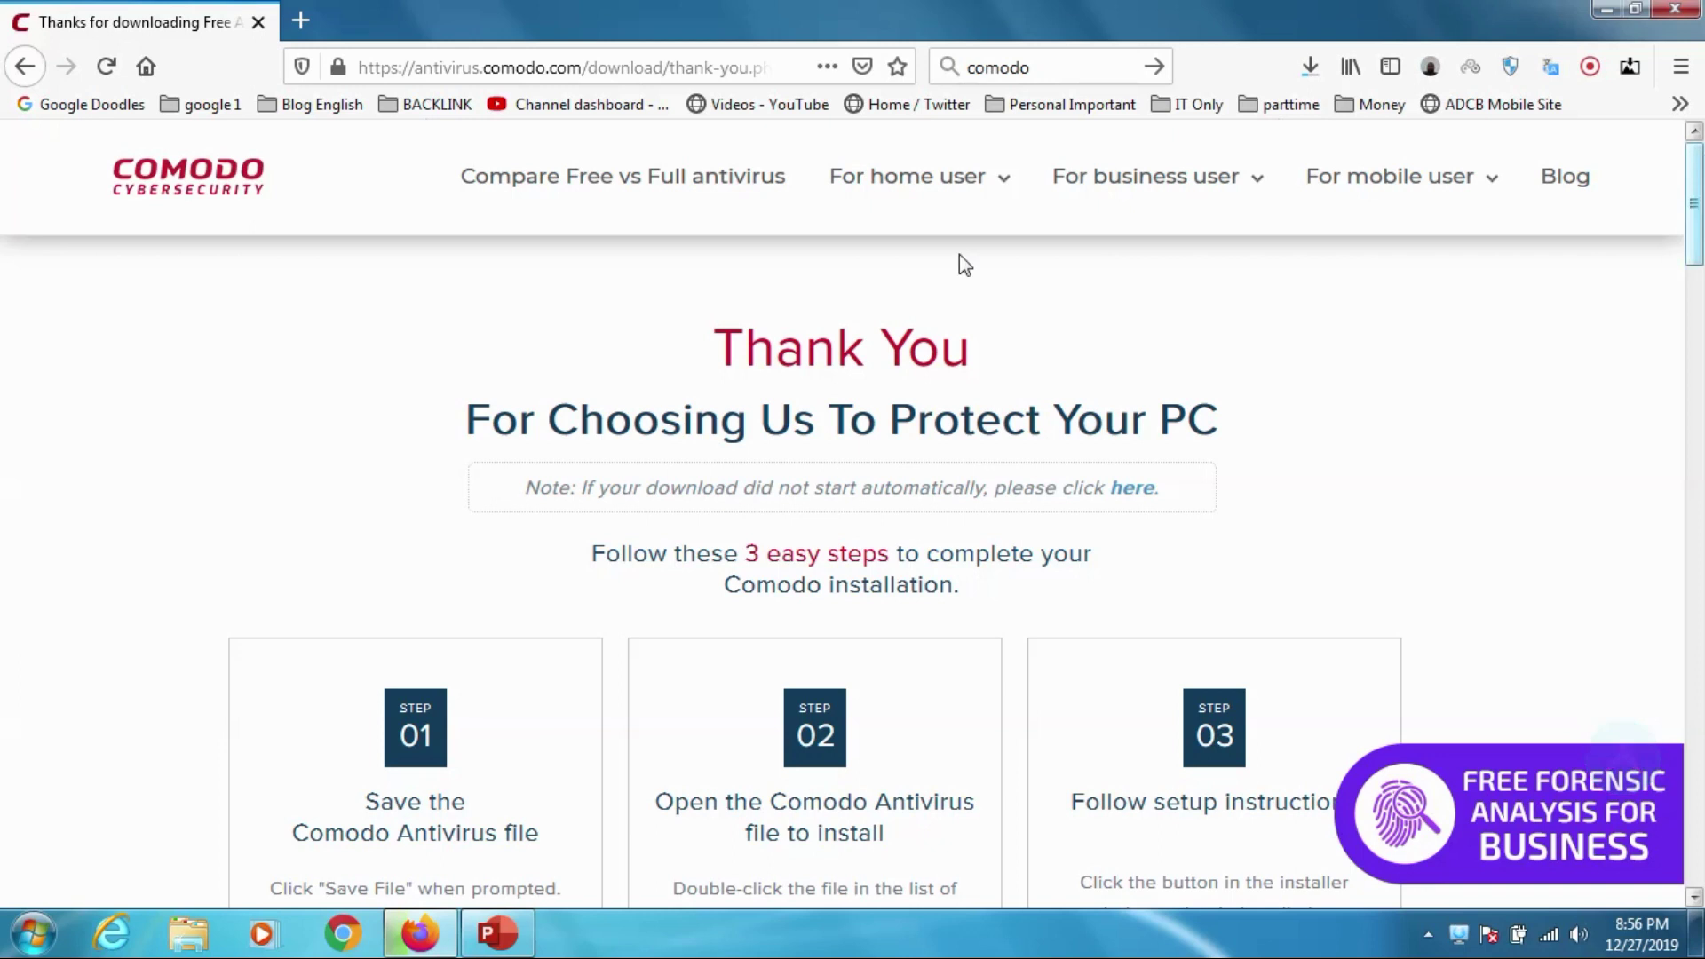
Return to the antivirus homepage and jump to the free versus full version comparison.
left_click(25, 64)
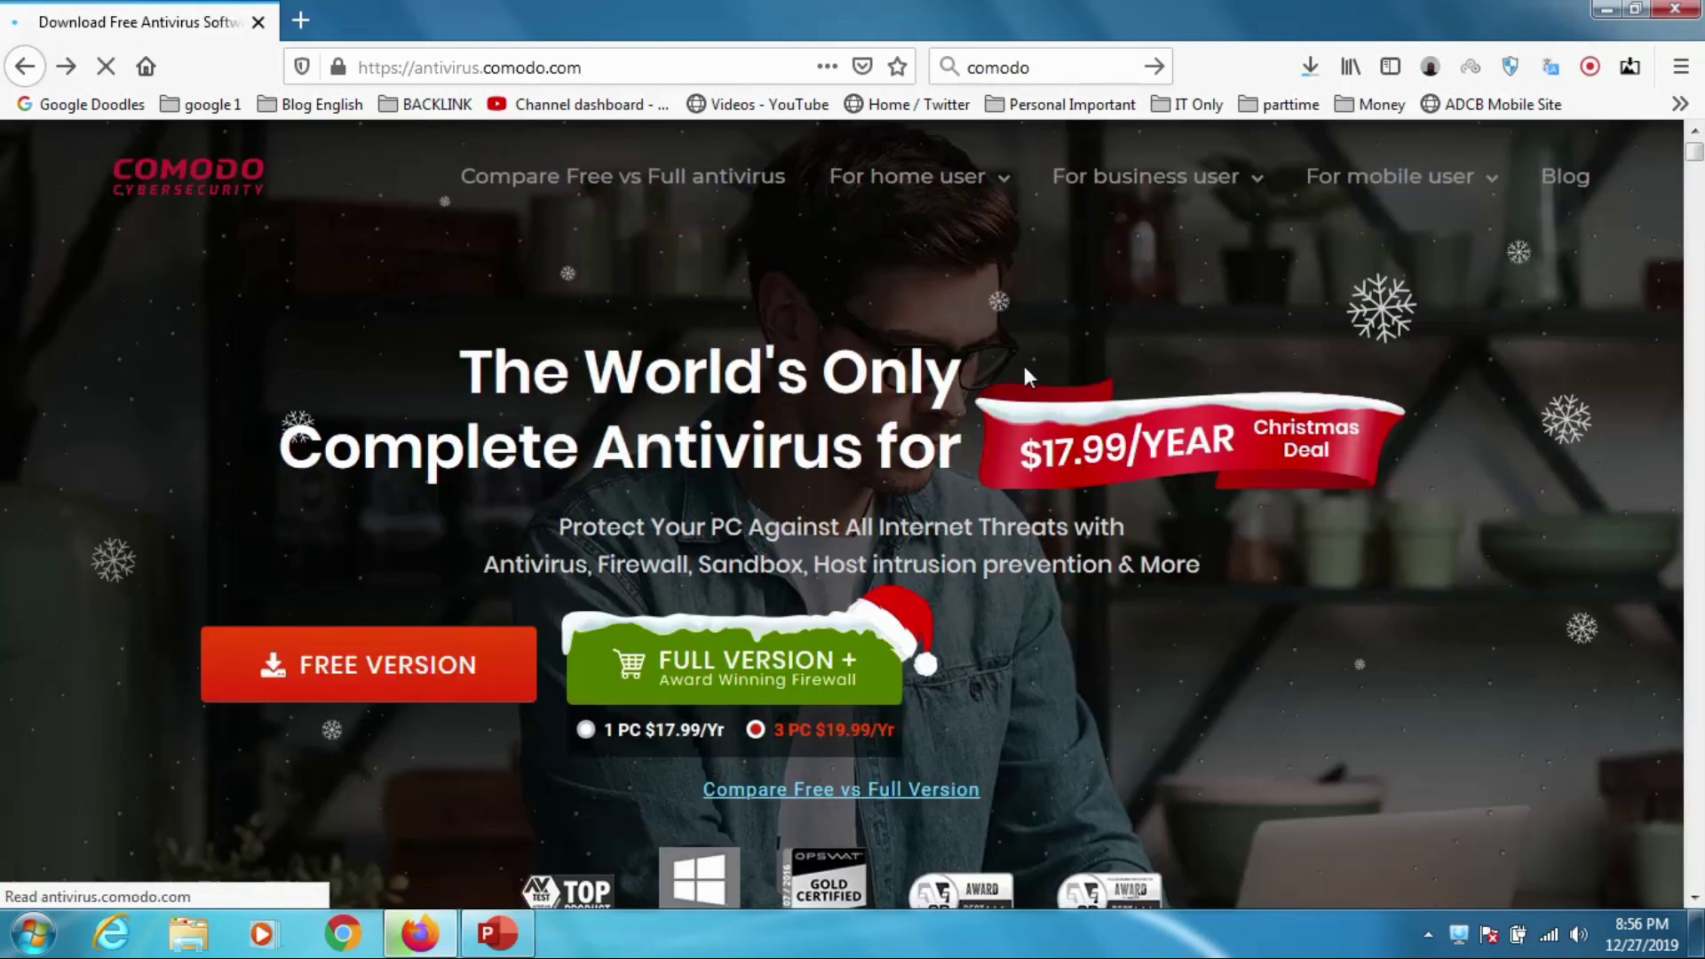
scroll(879, 355, "down", 6)
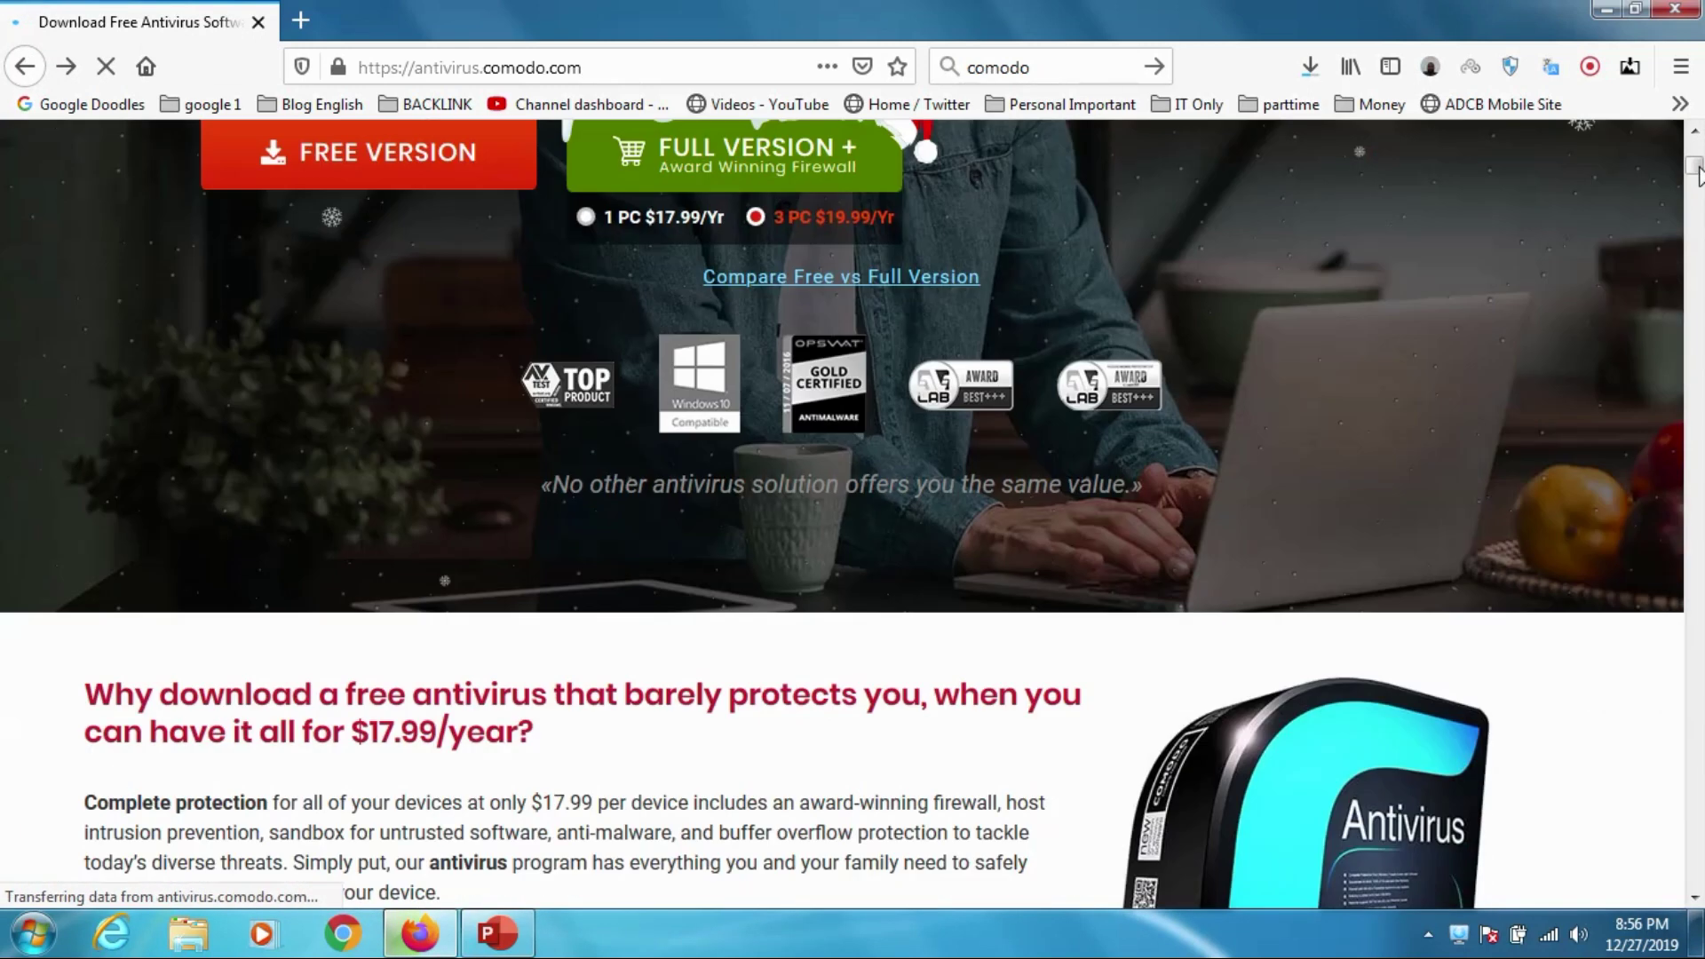
left_click(862, 275)
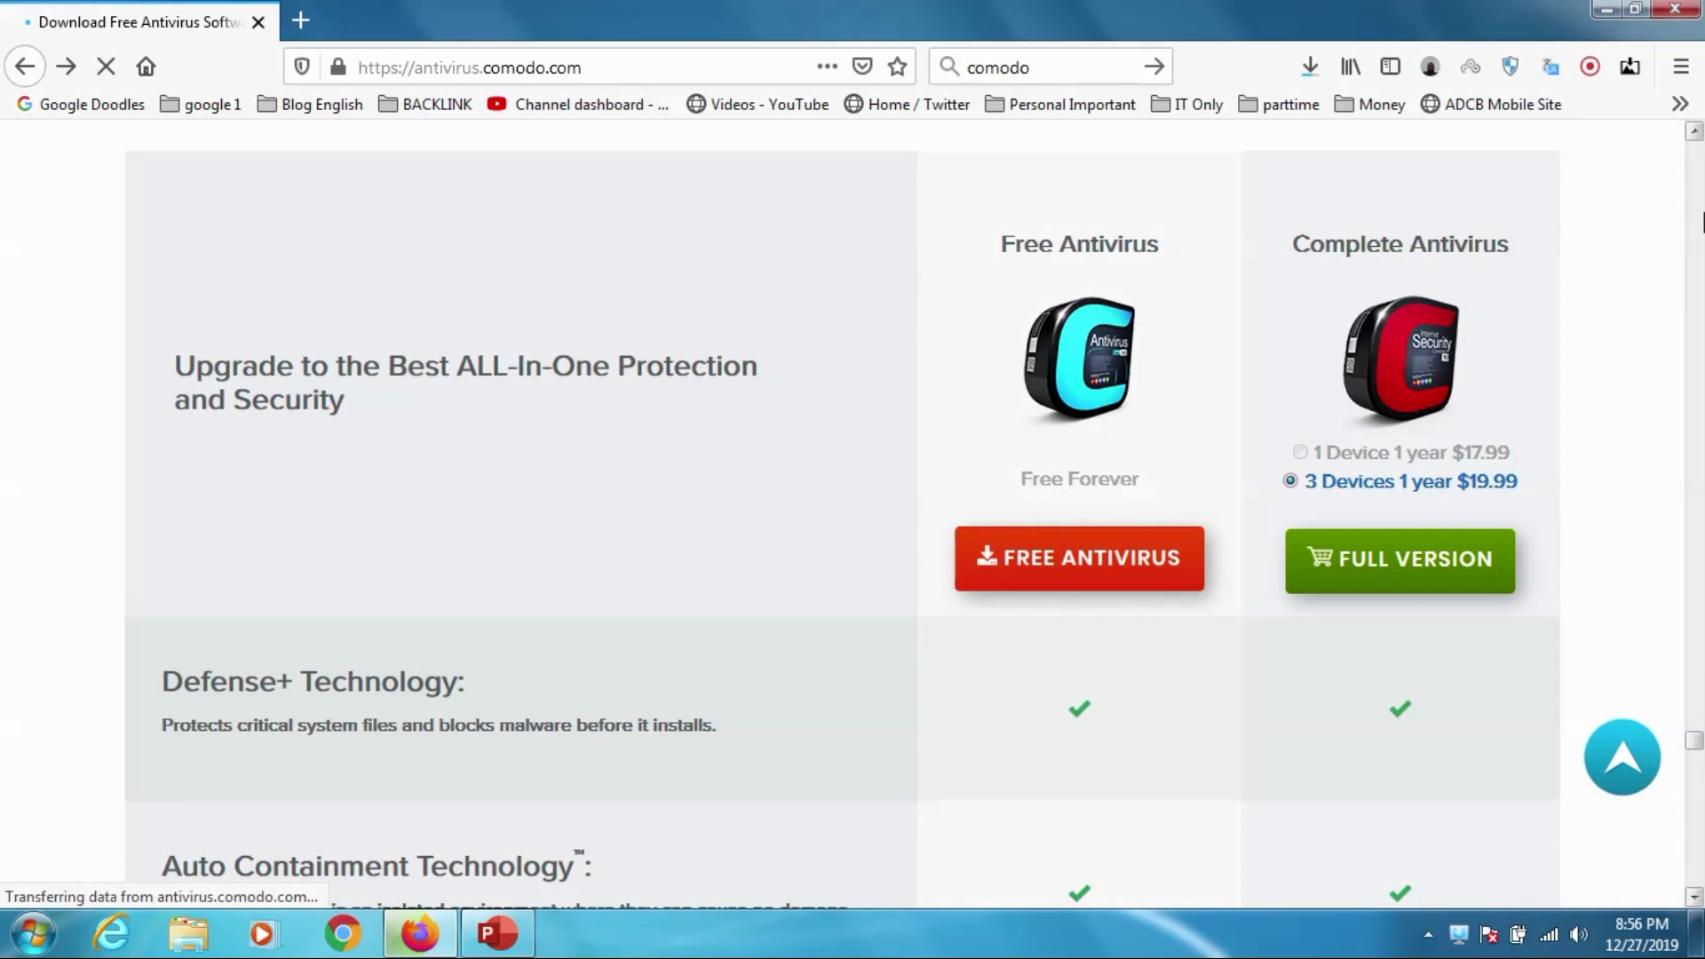
Scroll through the comparison table to the download options and check the installer's download progress.
scroll(1703, 222, "down", 5)
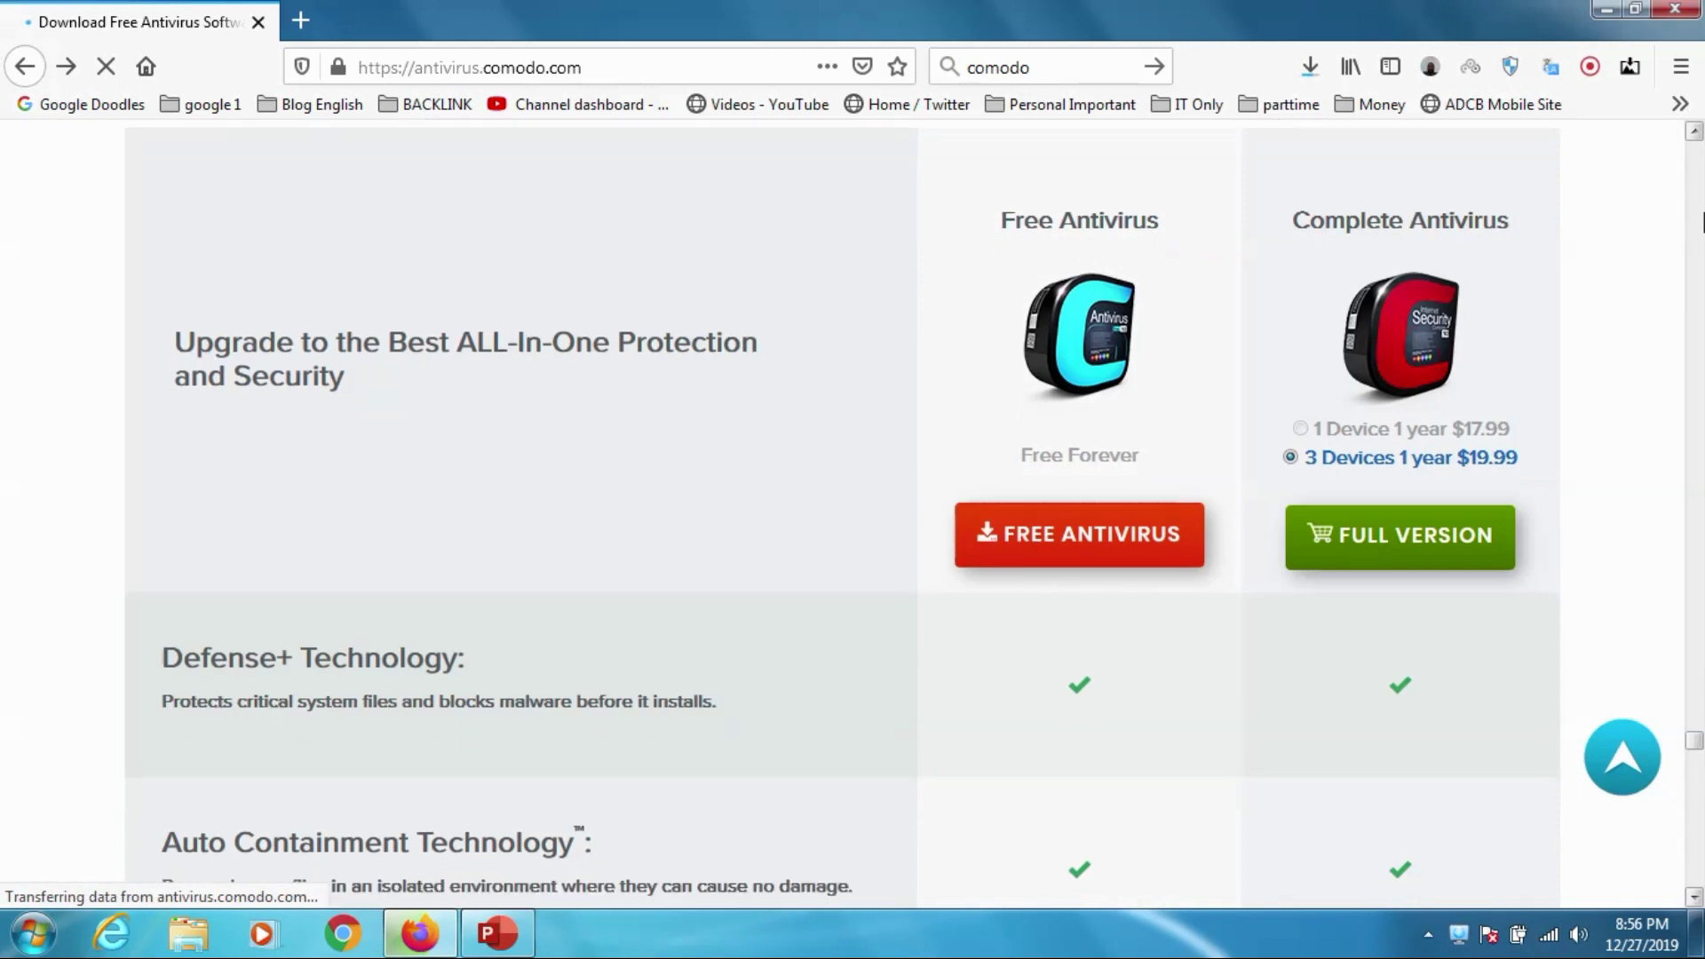
scroll(1703, 222, "down", 5)
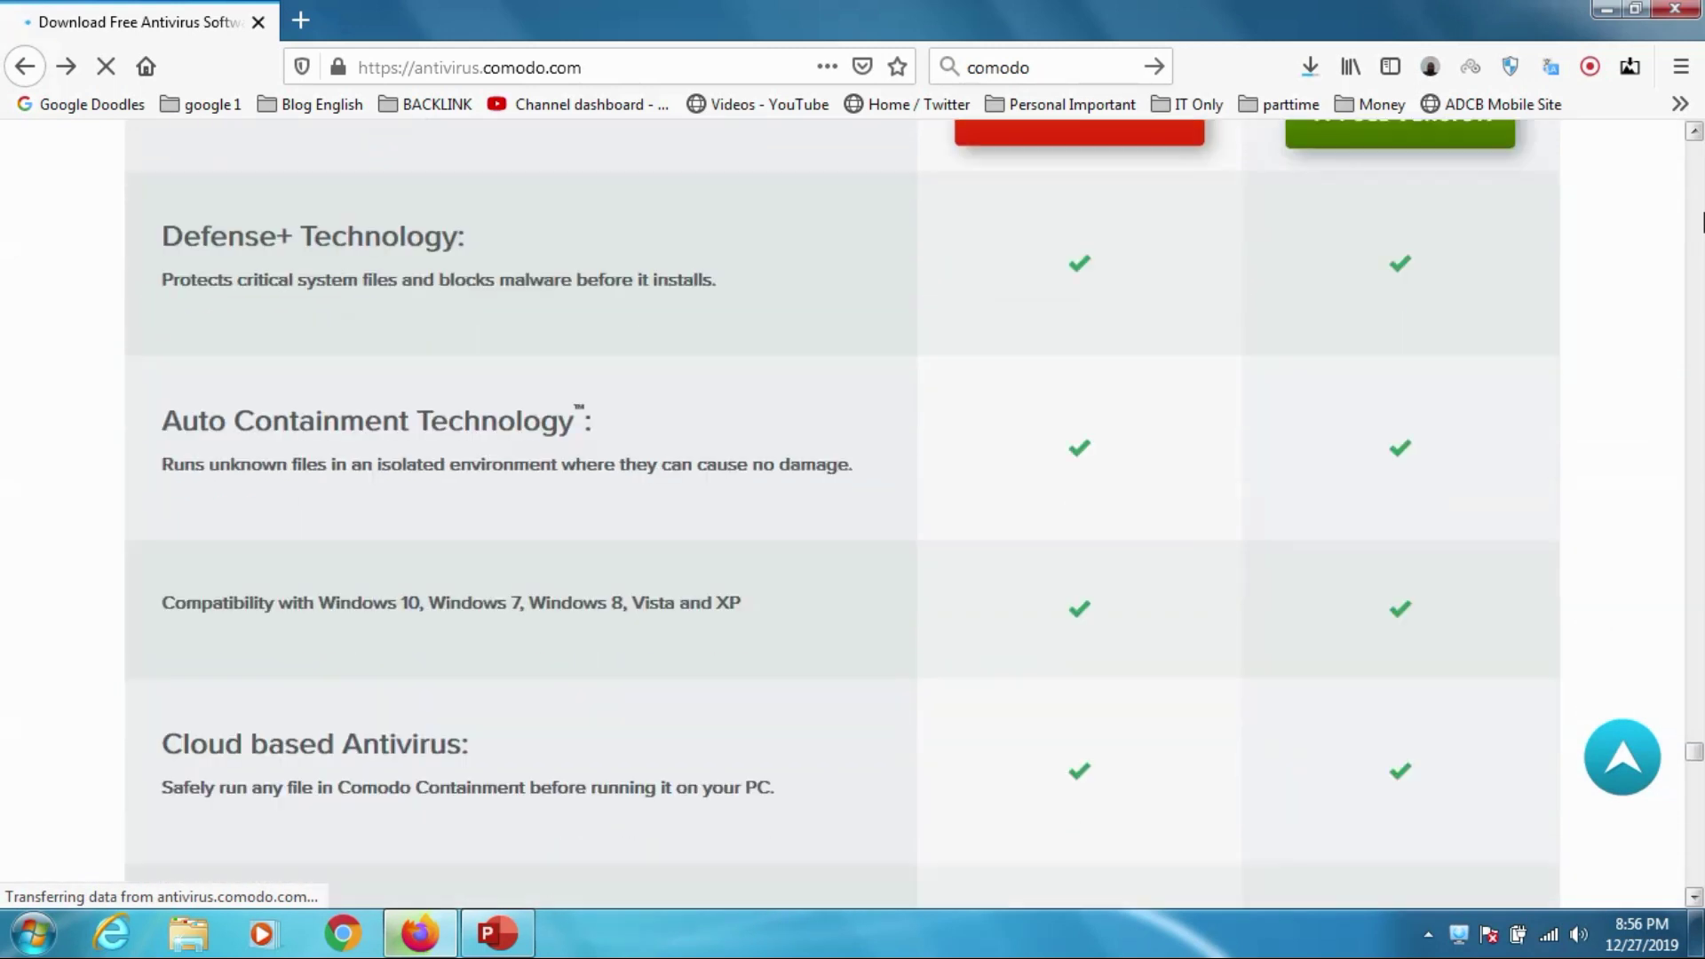
scroll(1704, 222, "down", 3)
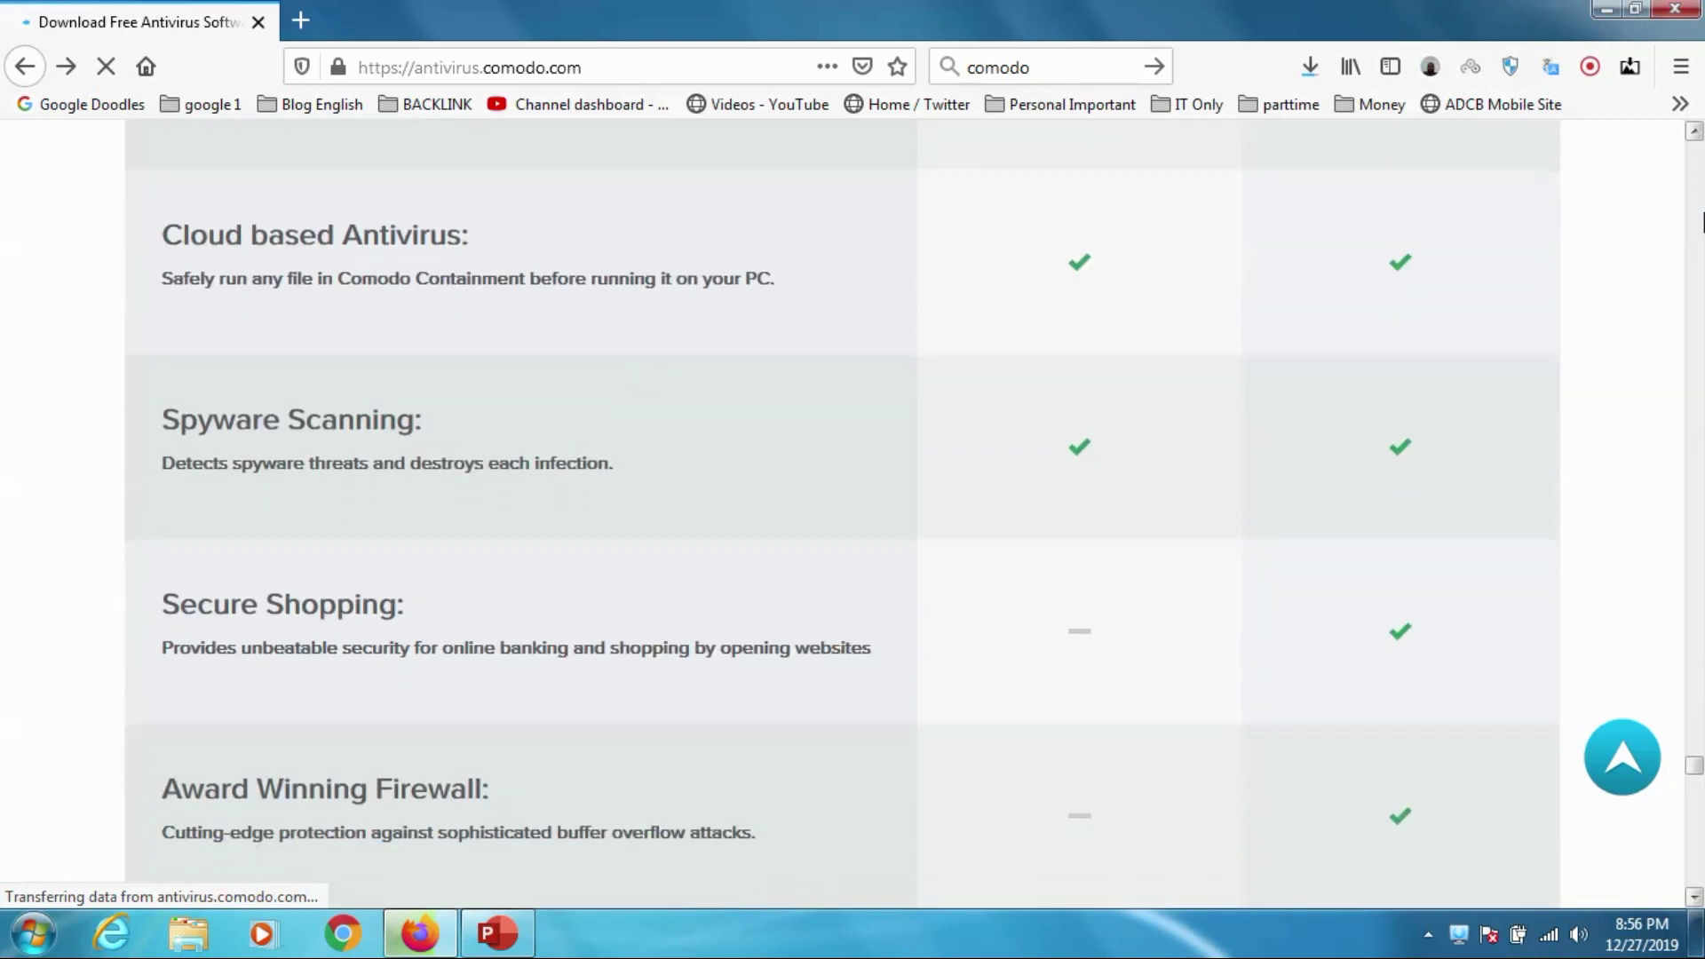
scroll(1704, 222, "down", 4)
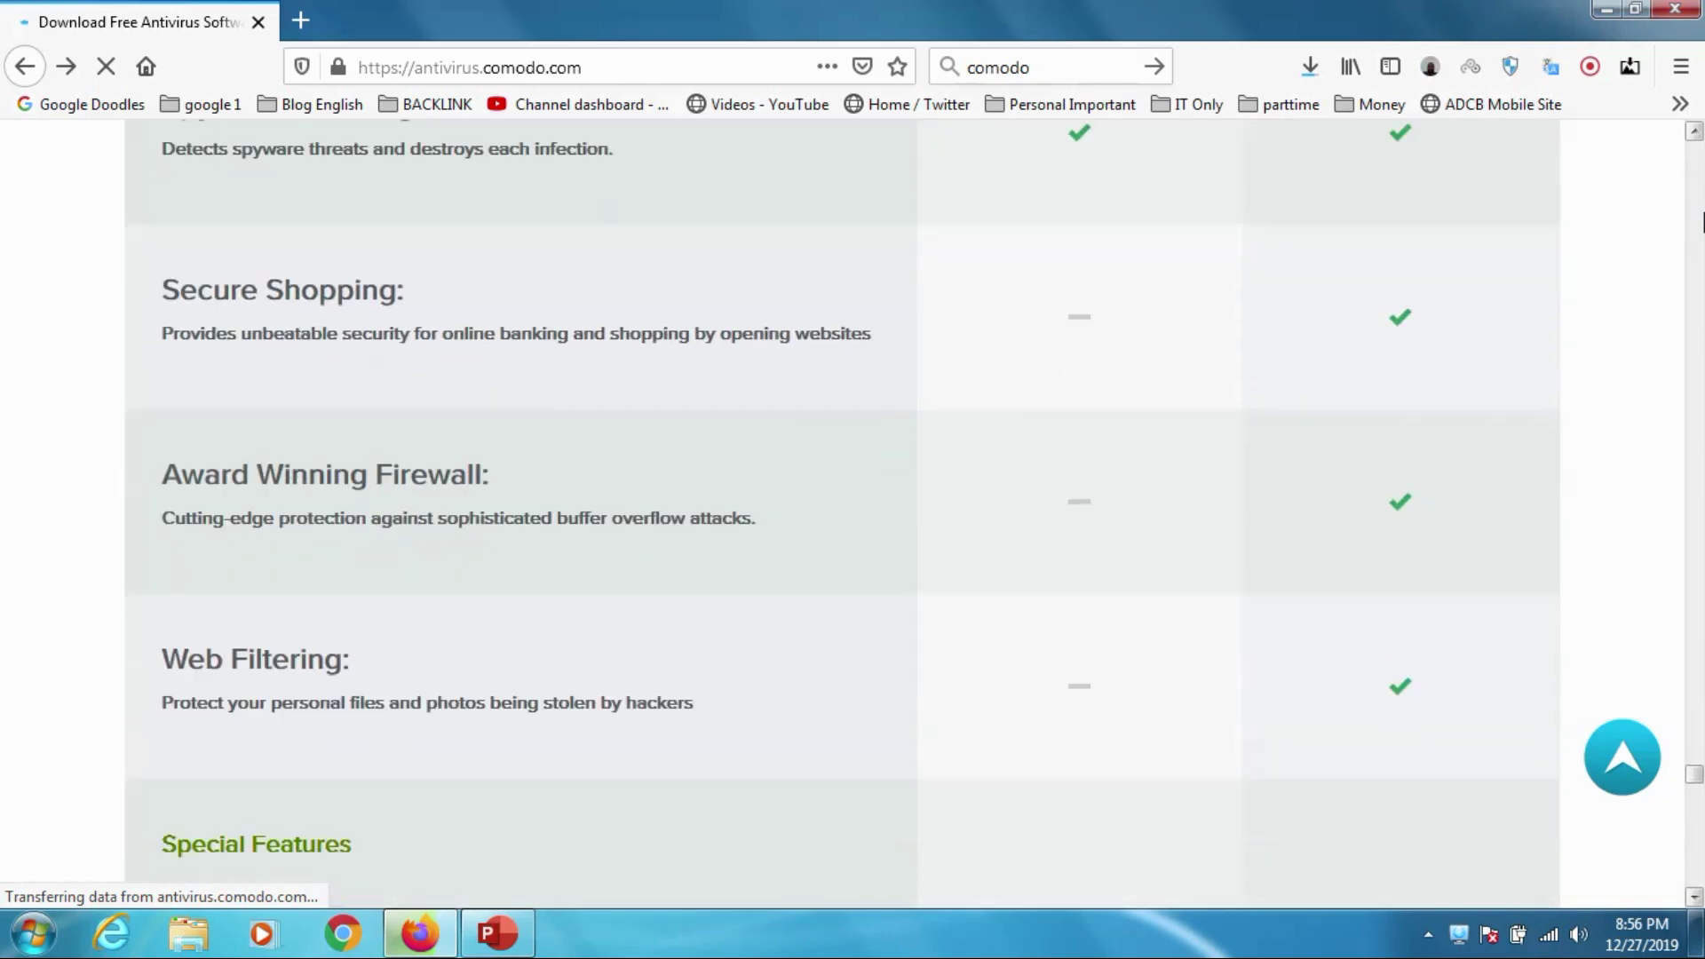
scroll(1703, 222, "down", 3)
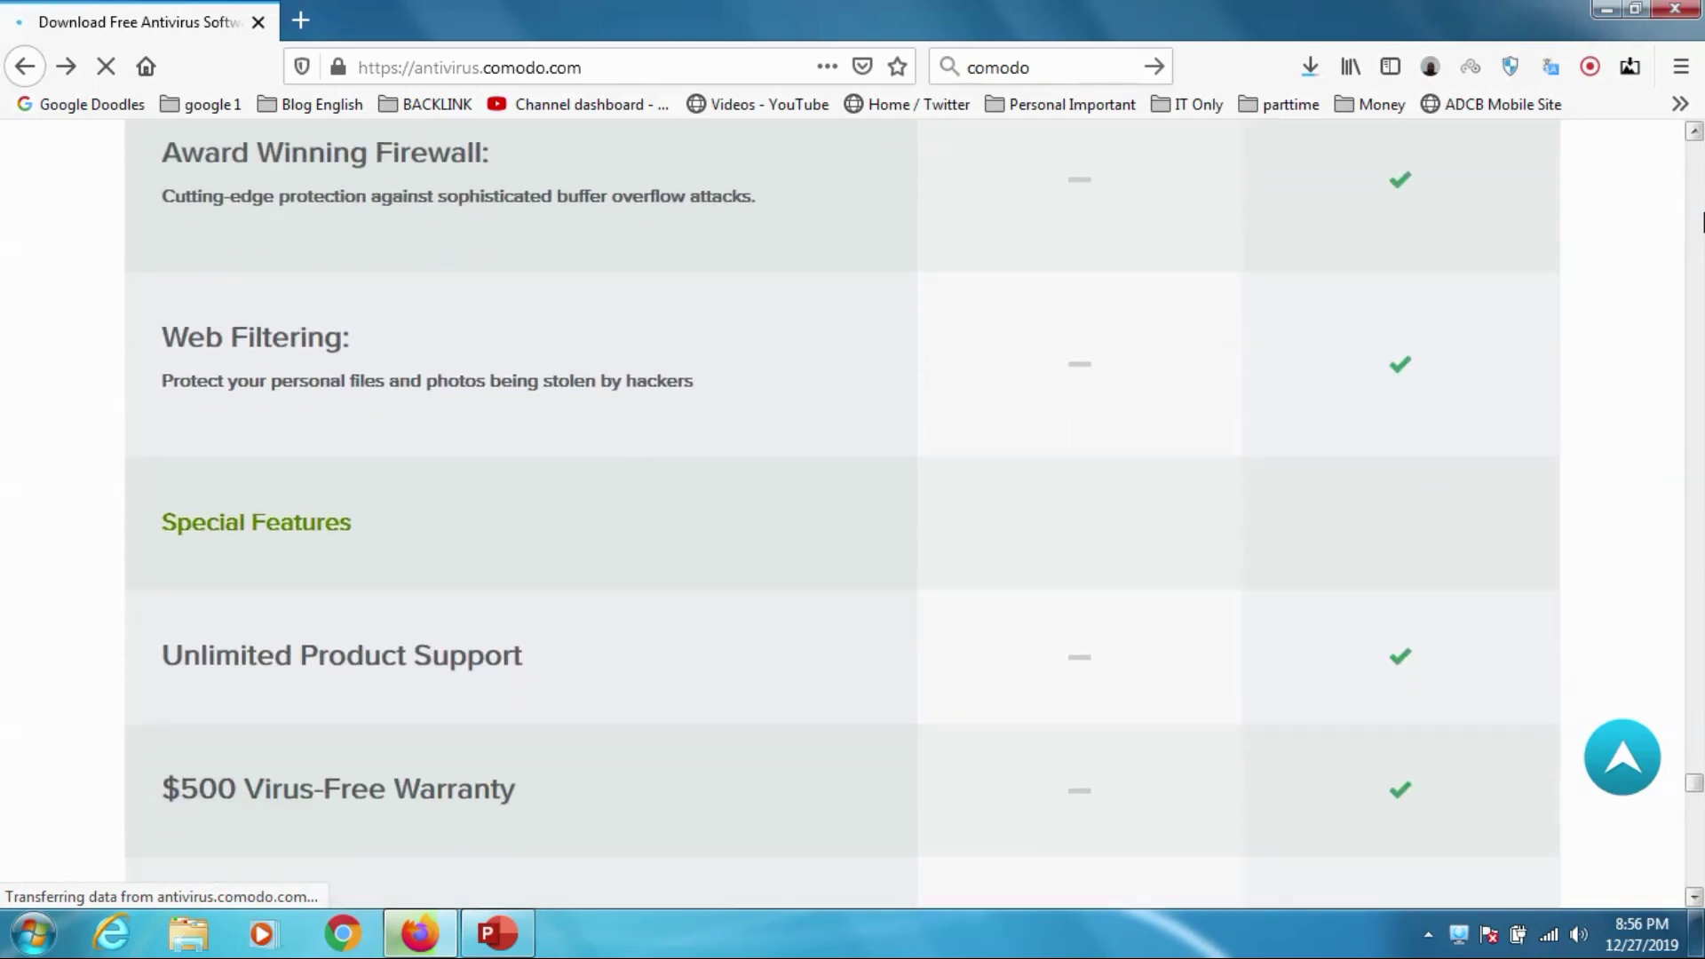
scroll(1703, 222, "down", 2)
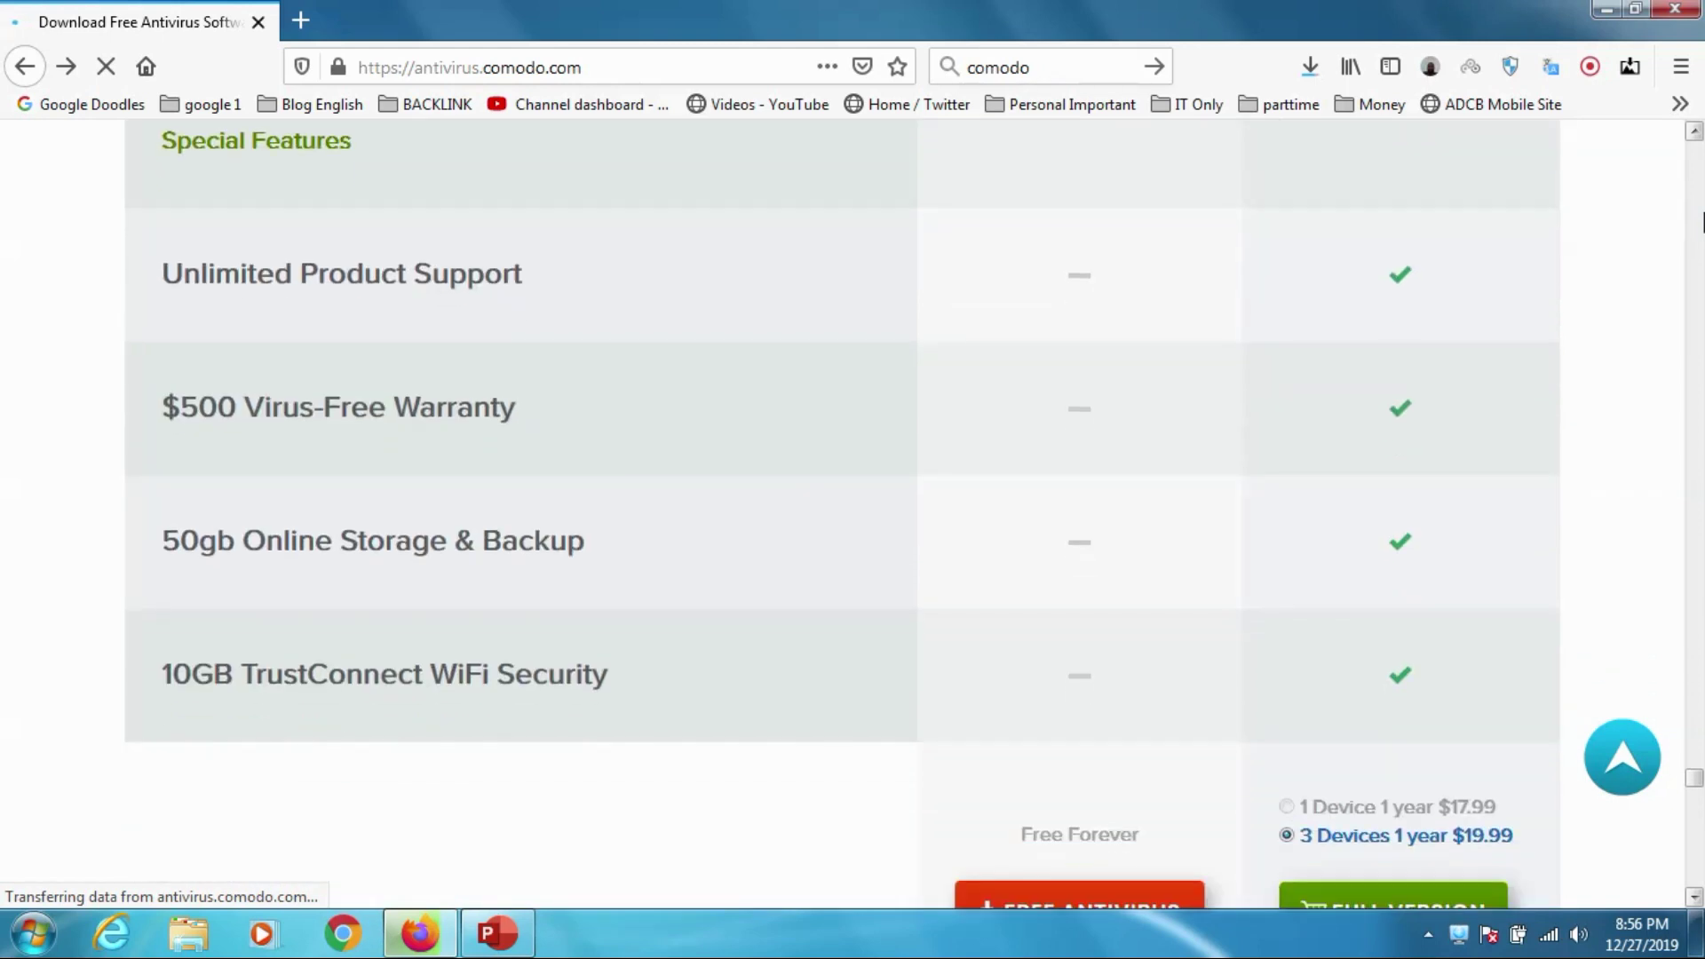
scroll(1704, 222, "down", 1)
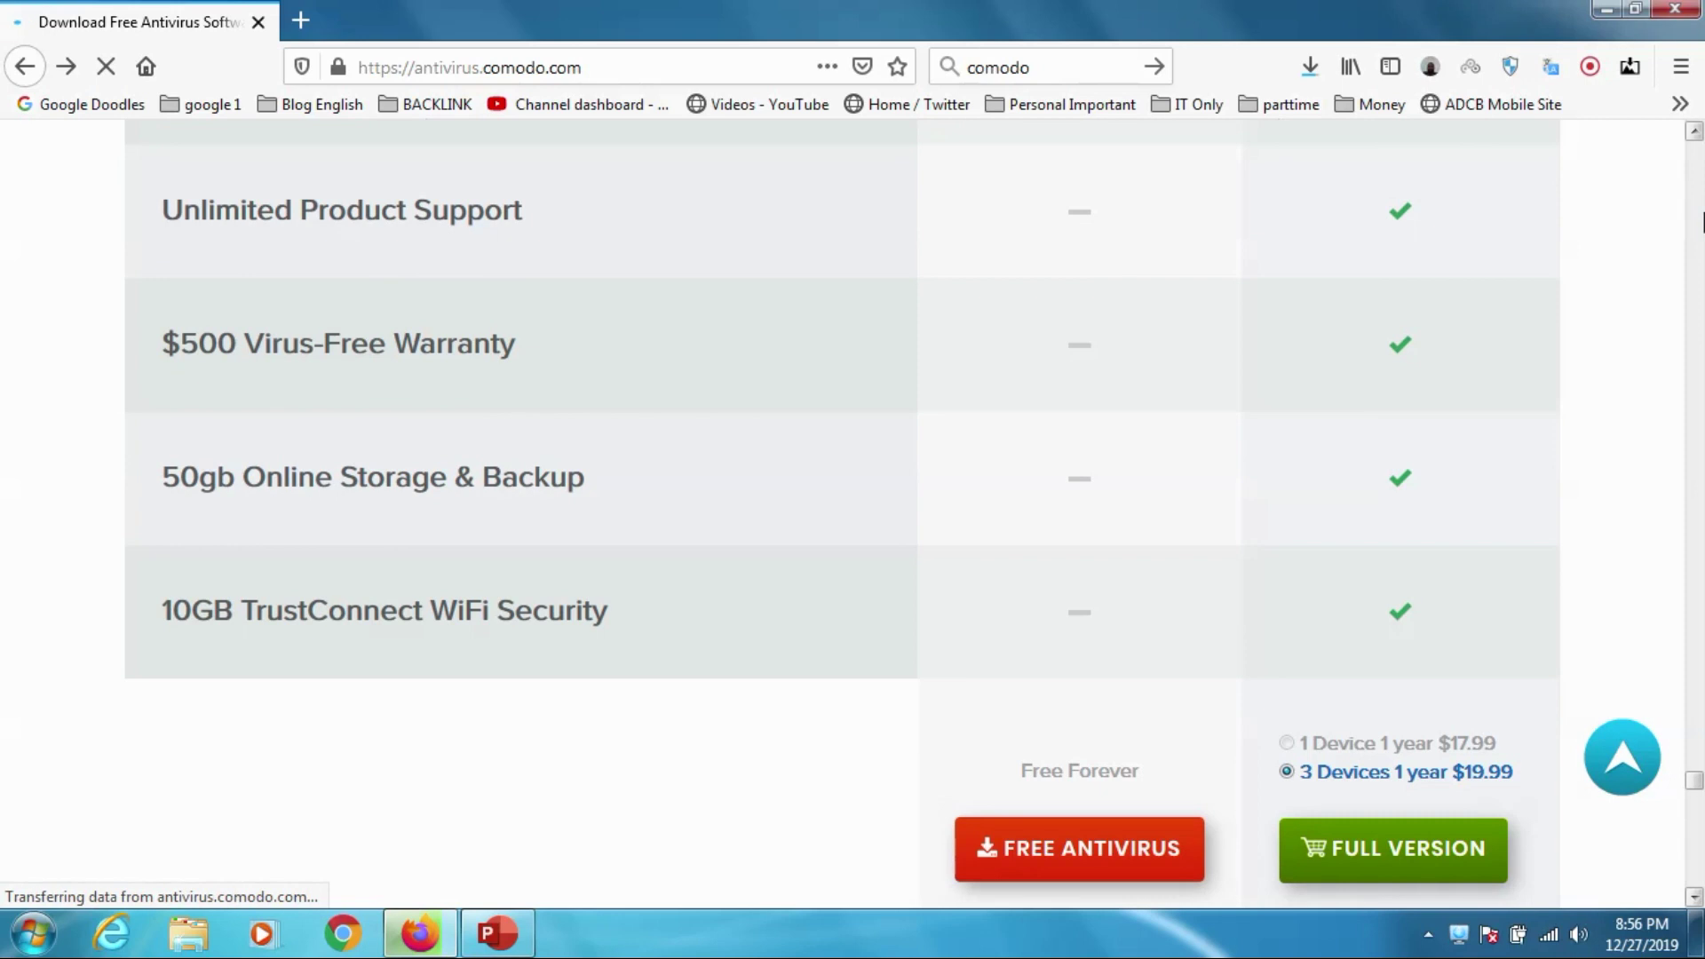
left_click(1316, 78)
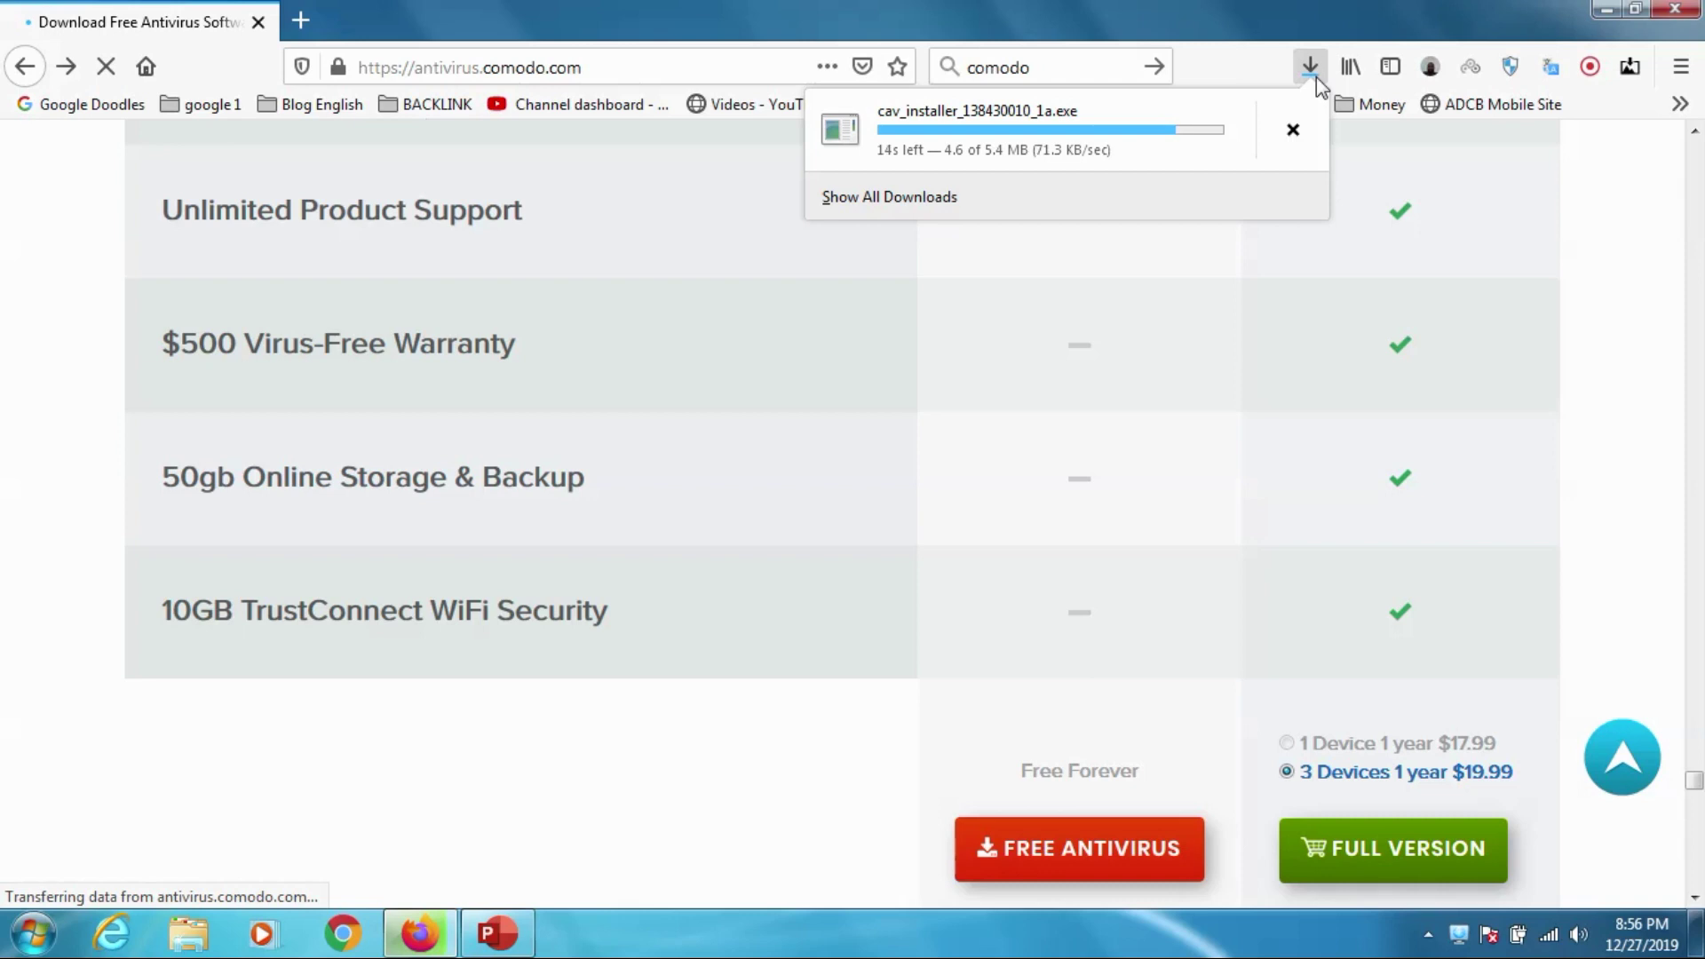
left_click(1662, 304)
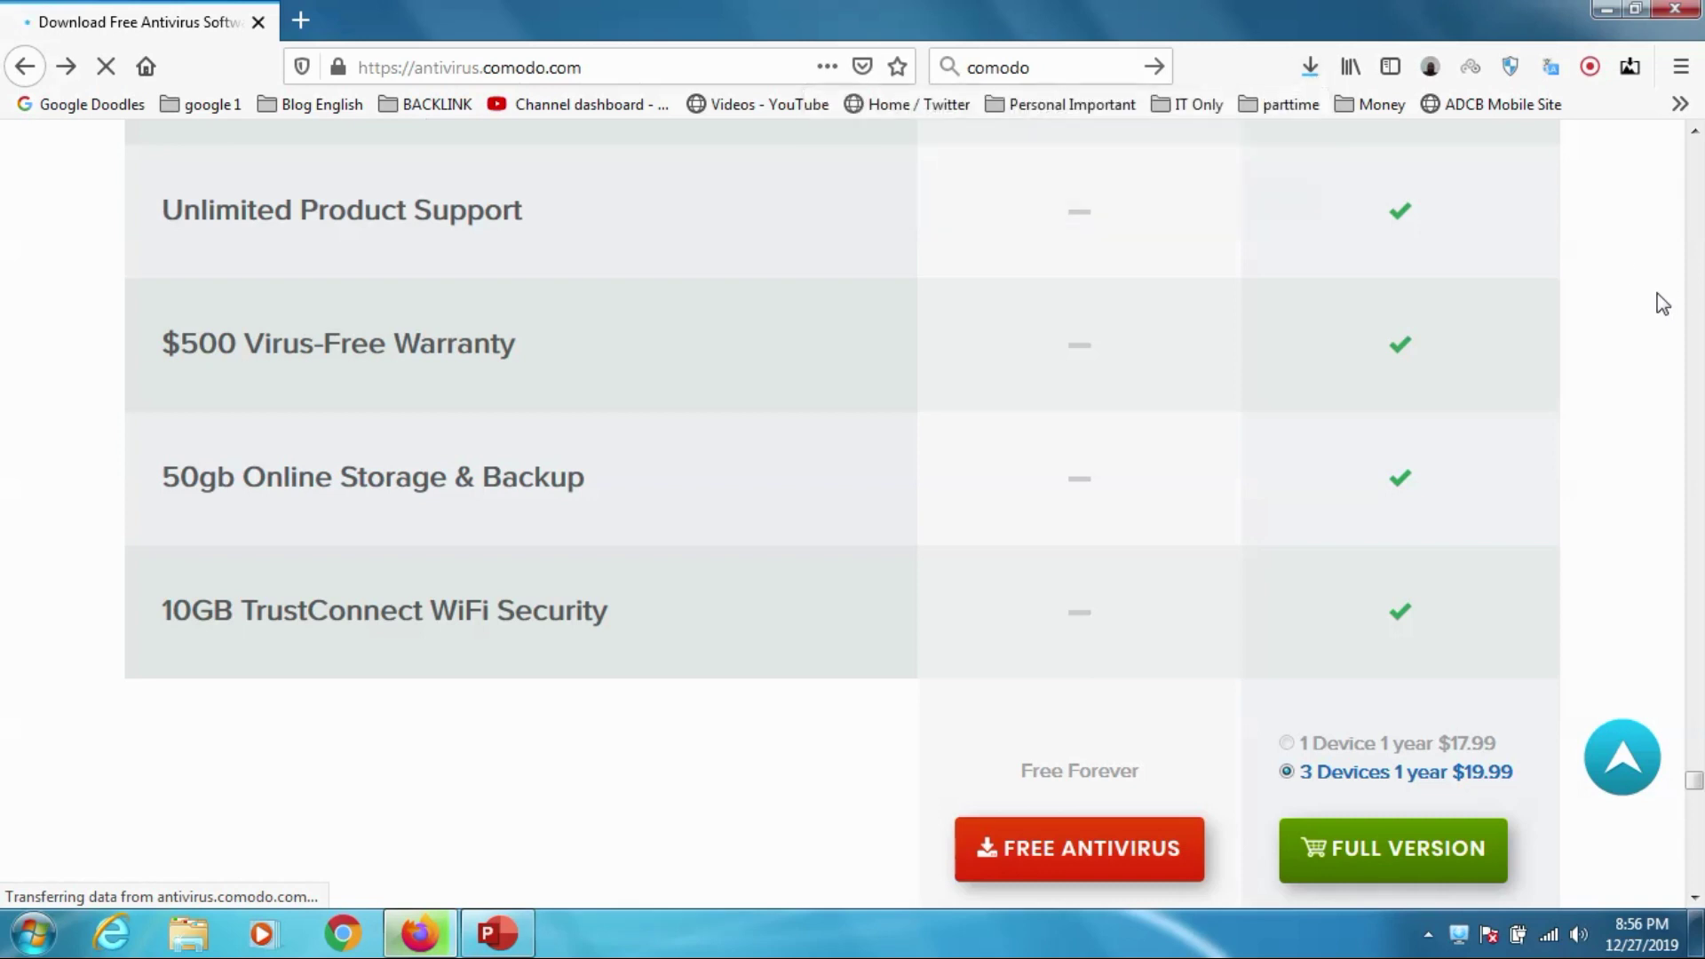
Open the Downloads folder containing cav_installer_138430010_1a from Firefox's downloads list.
left_click(1306, 75)
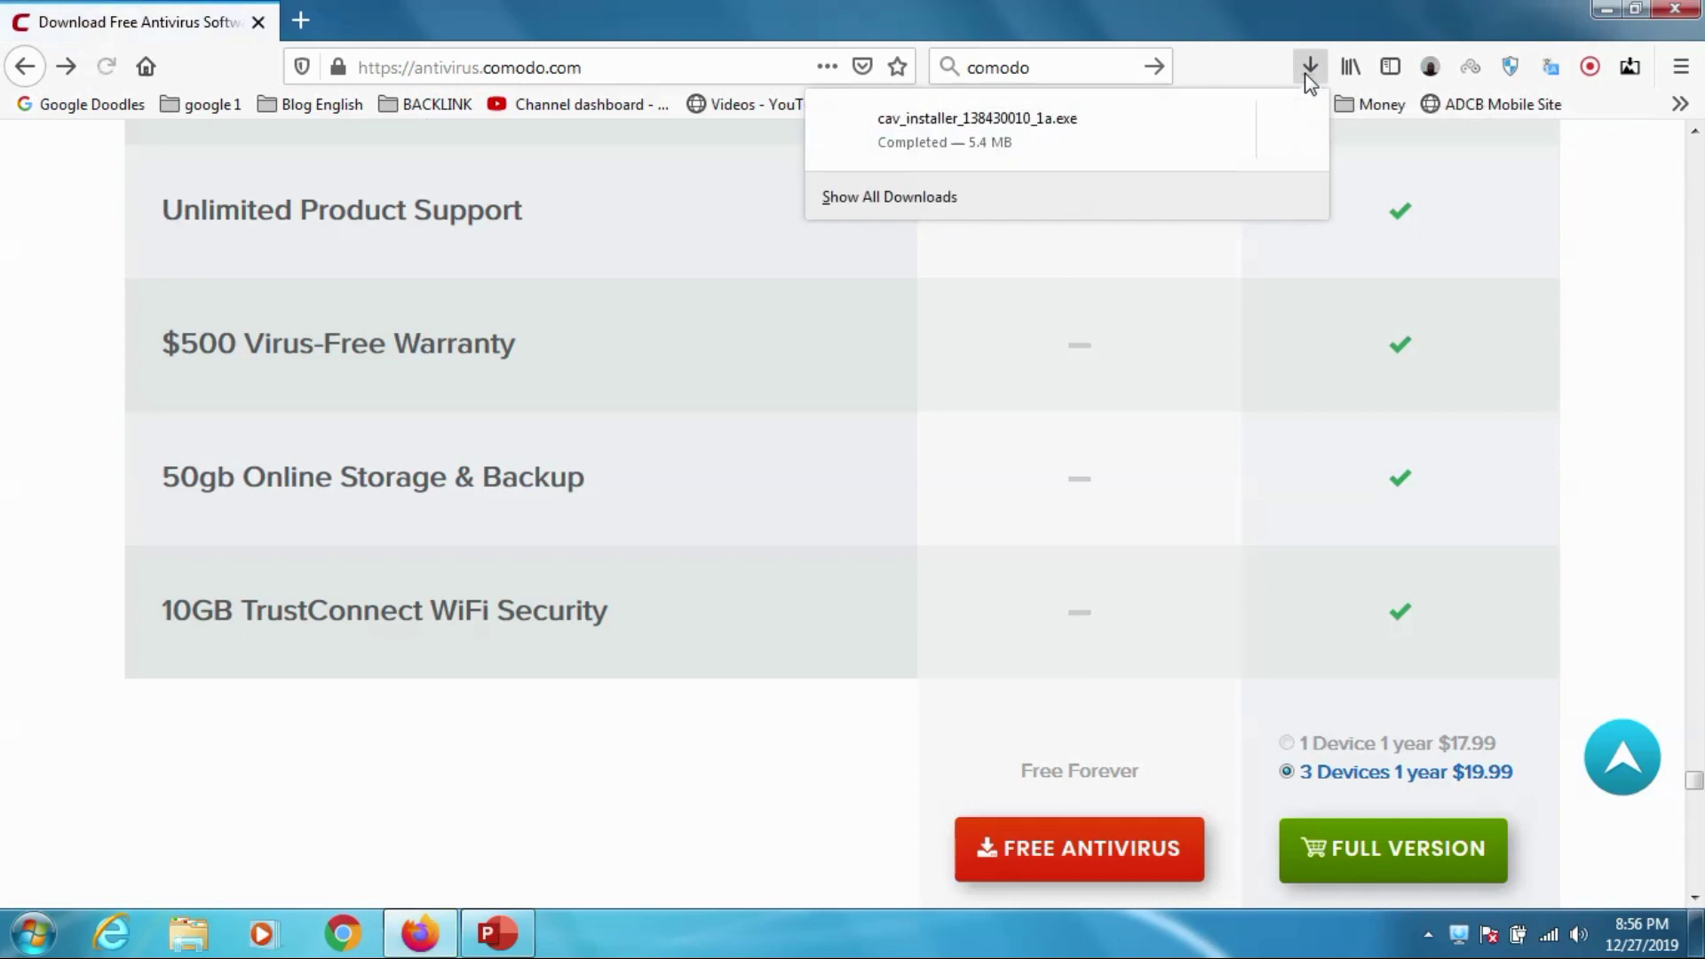
right_click(1121, 116)
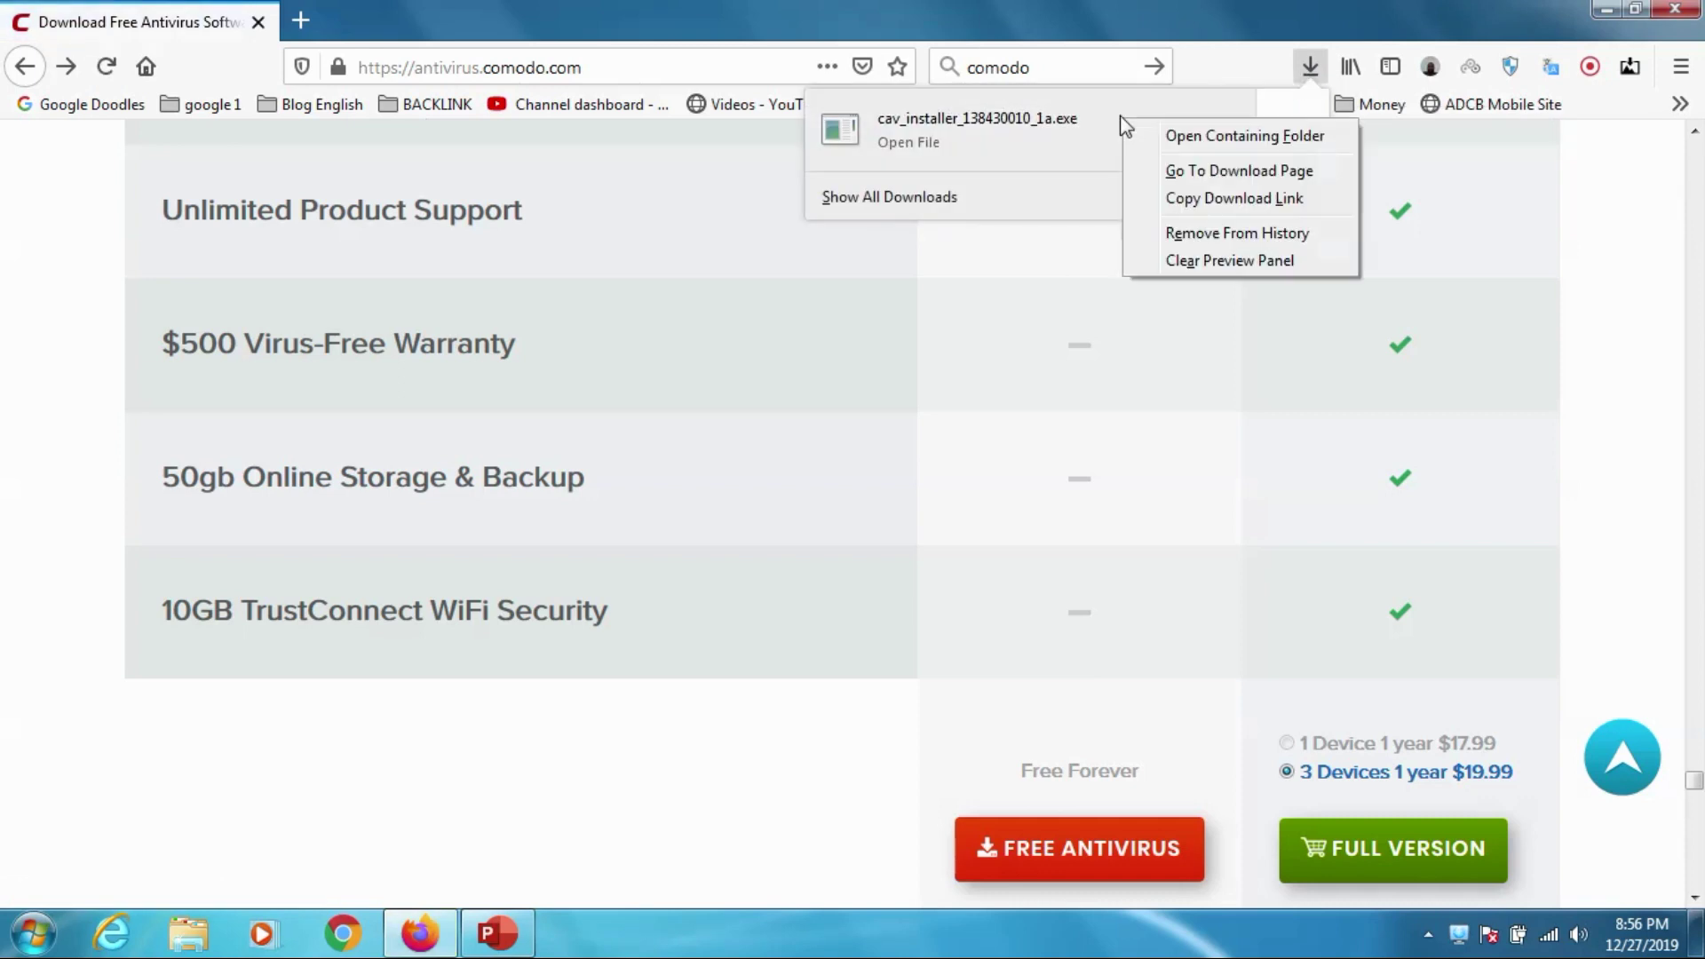
left_click(1210, 136)
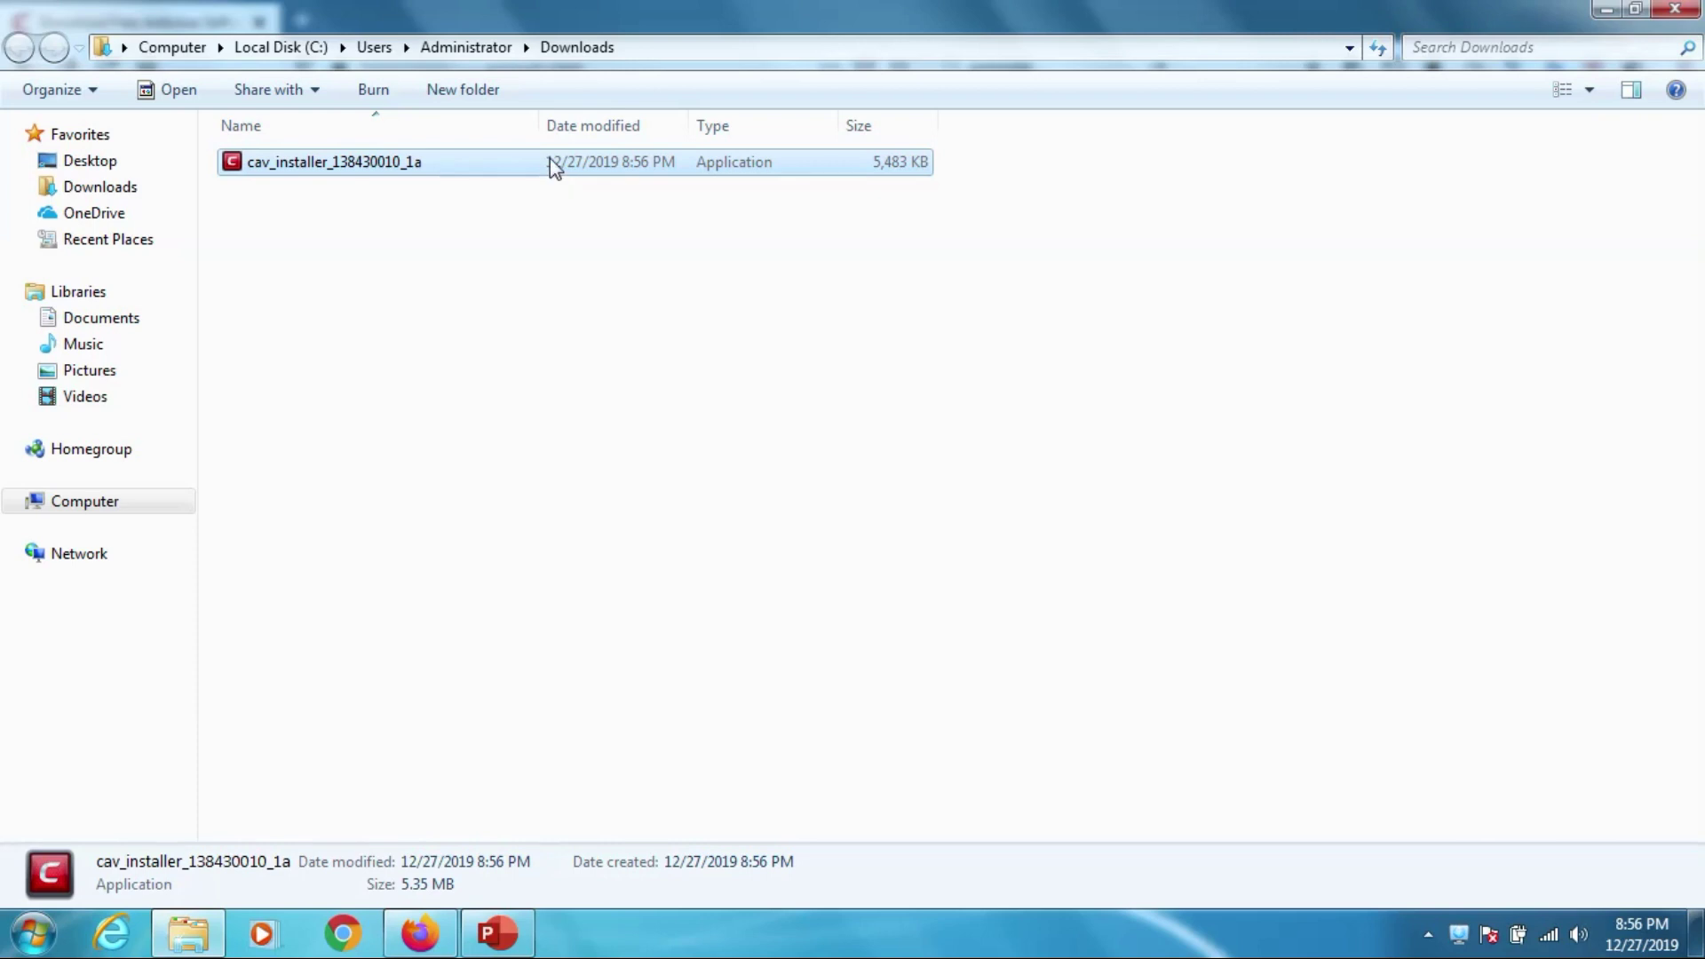
Run the installer as administrator, dismiss its error message, and refresh the desktop.
right_click(552, 164)
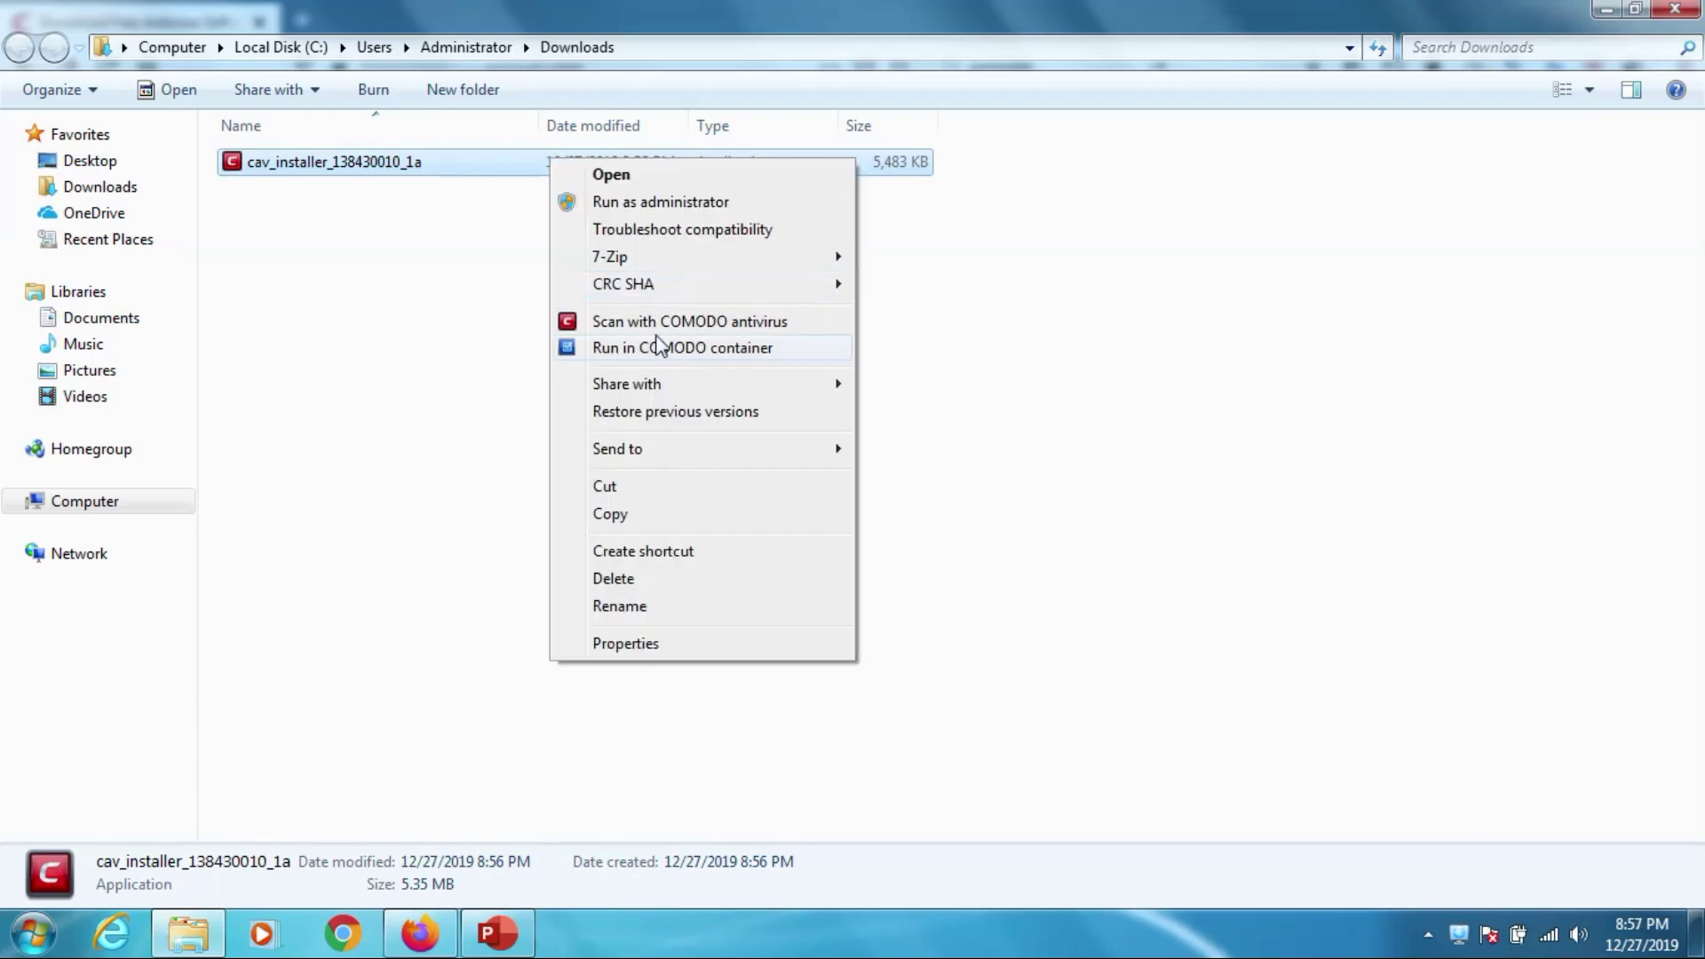
left_click(647, 204)
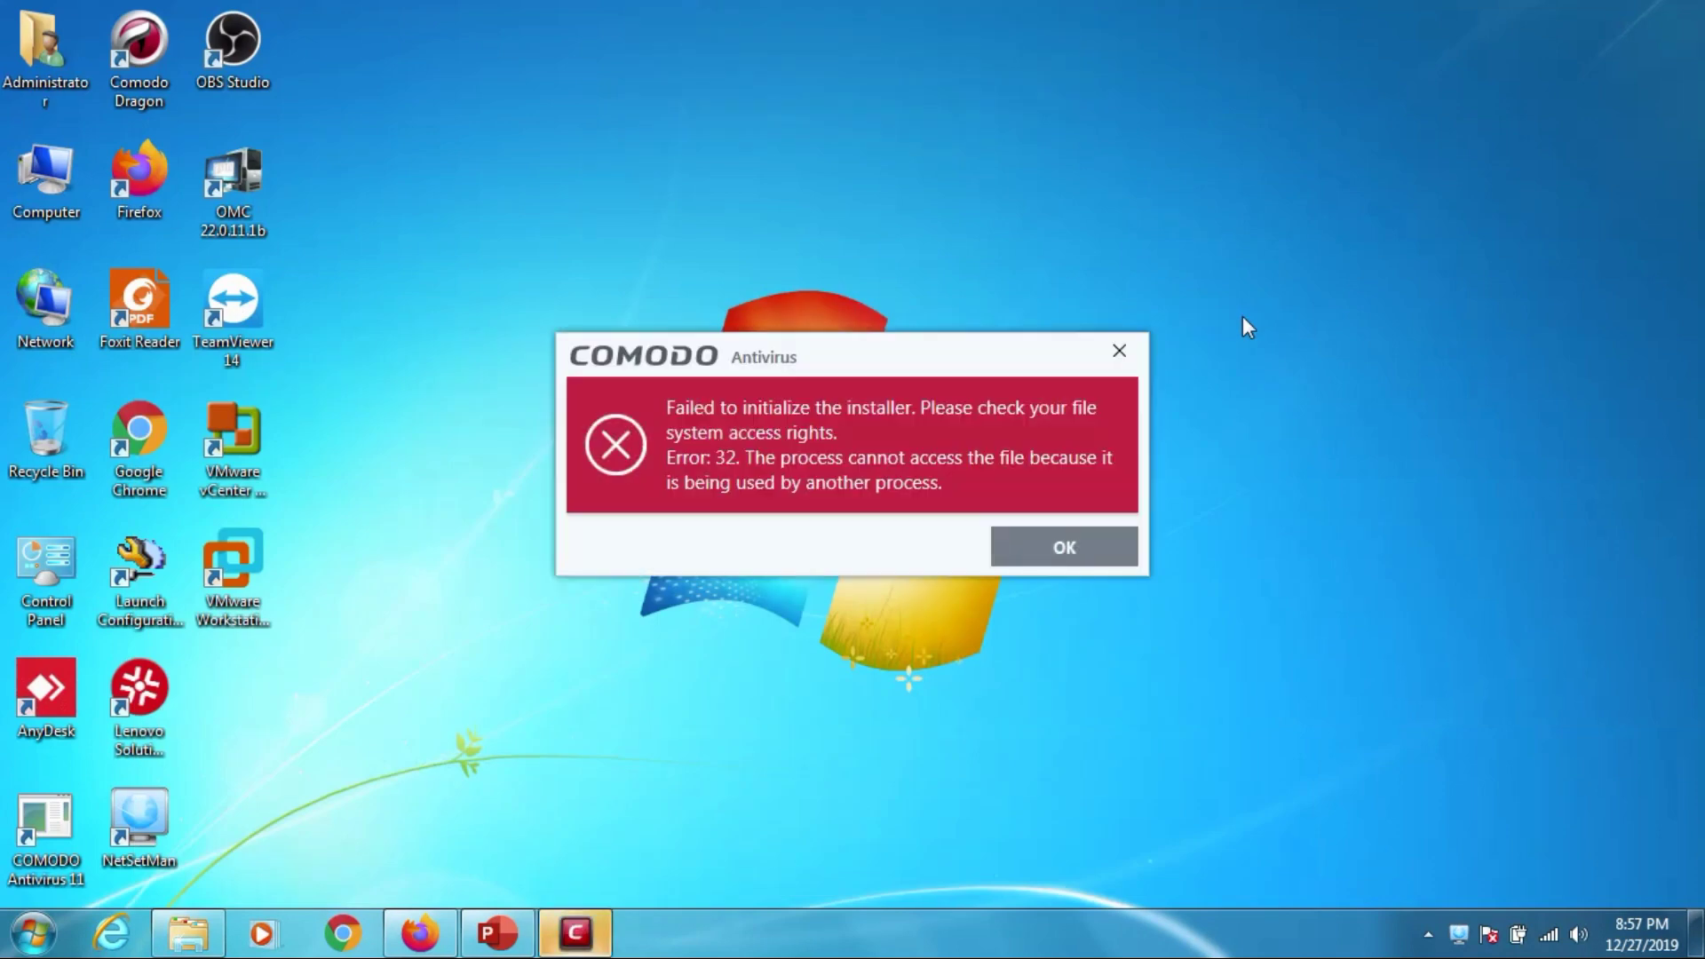
left_click(1092, 545)
right_click(940, 477)
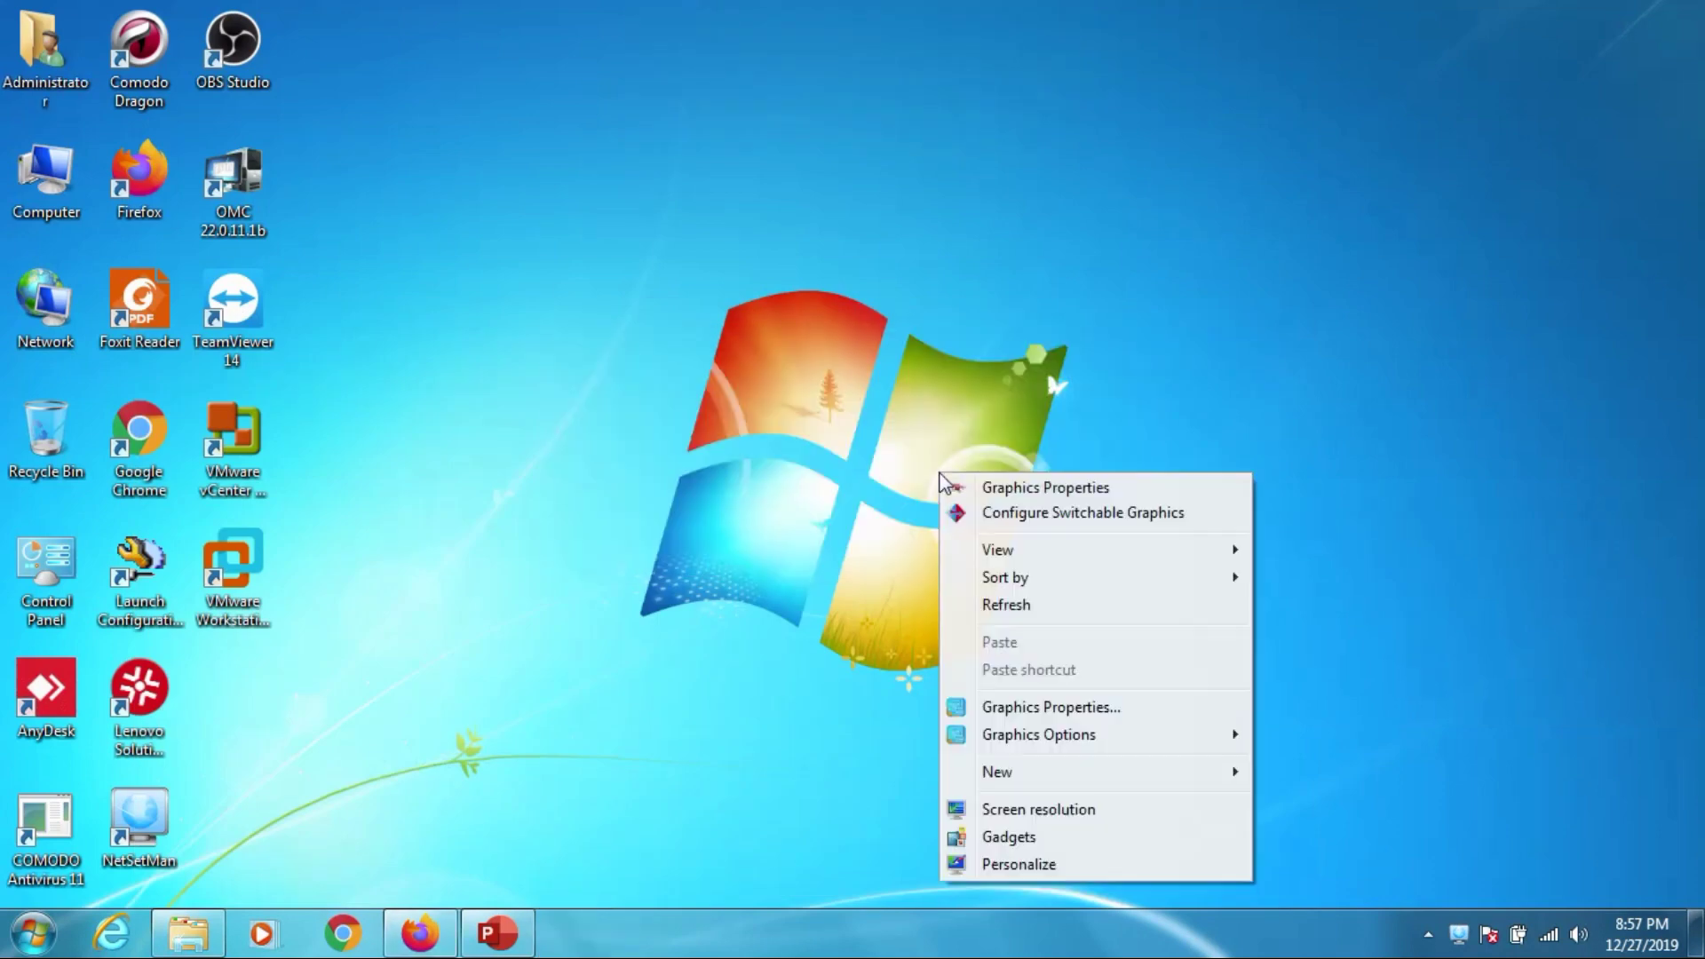
left_click(1039, 607)
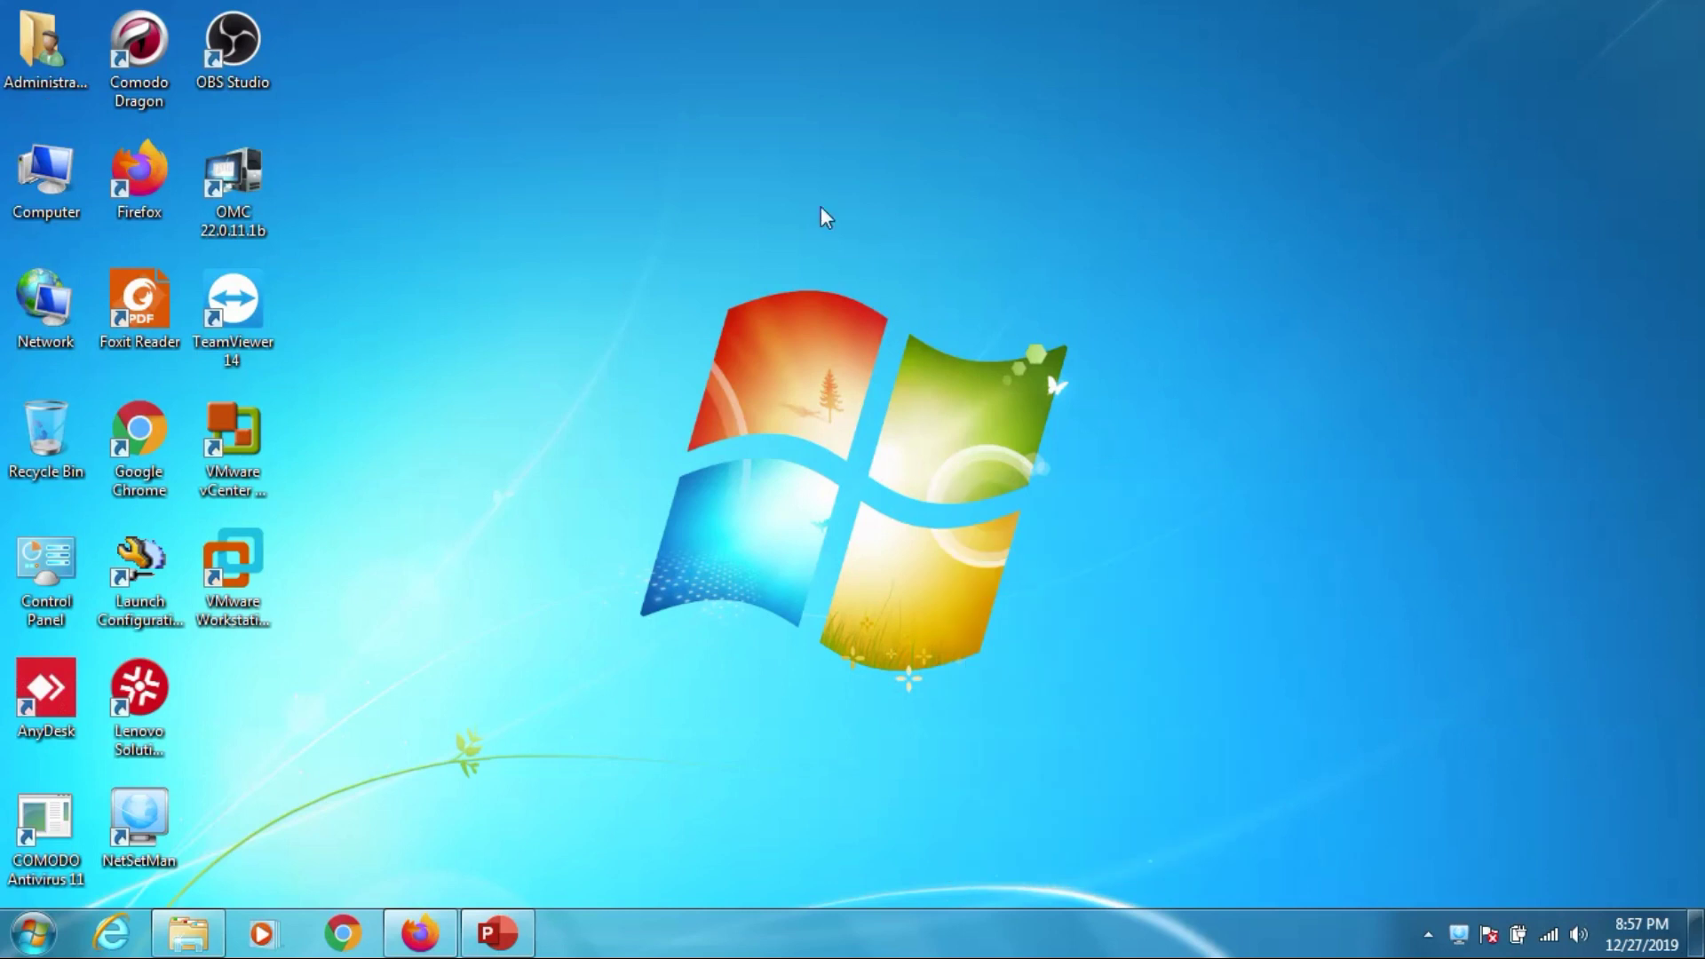
mouse_move(830, 7)
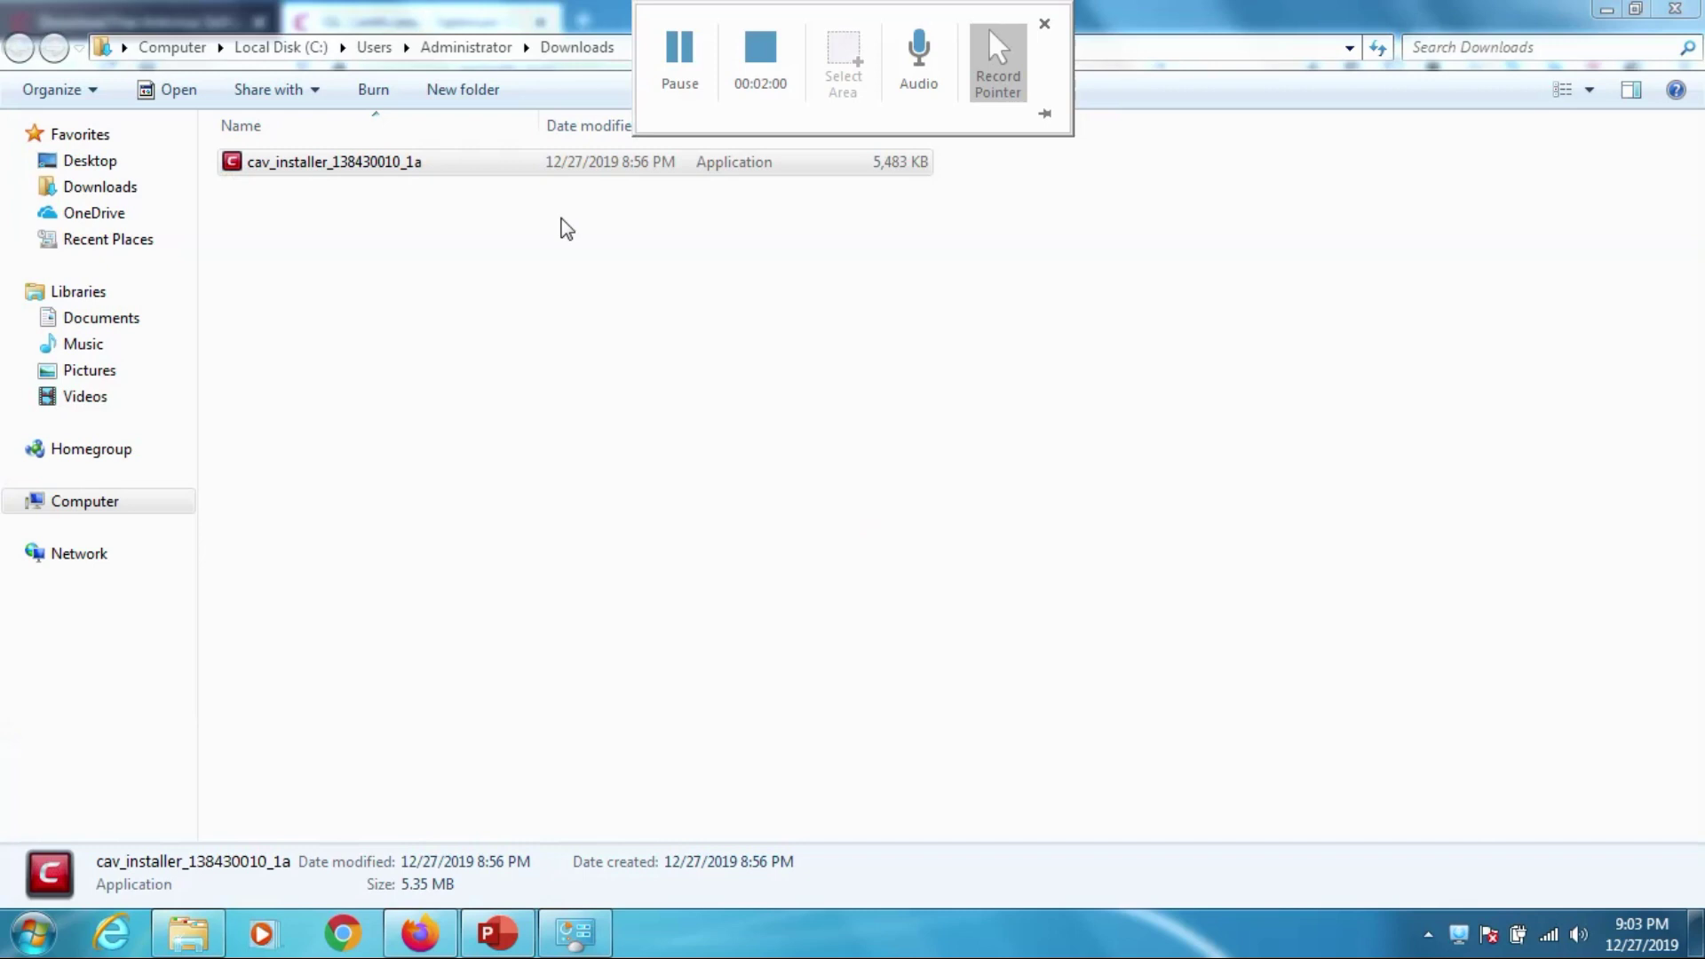
Run cav_installer_138430010_1a as administrator from the Downloads folder.
left_click(484, 173)
right_click(489, 182)
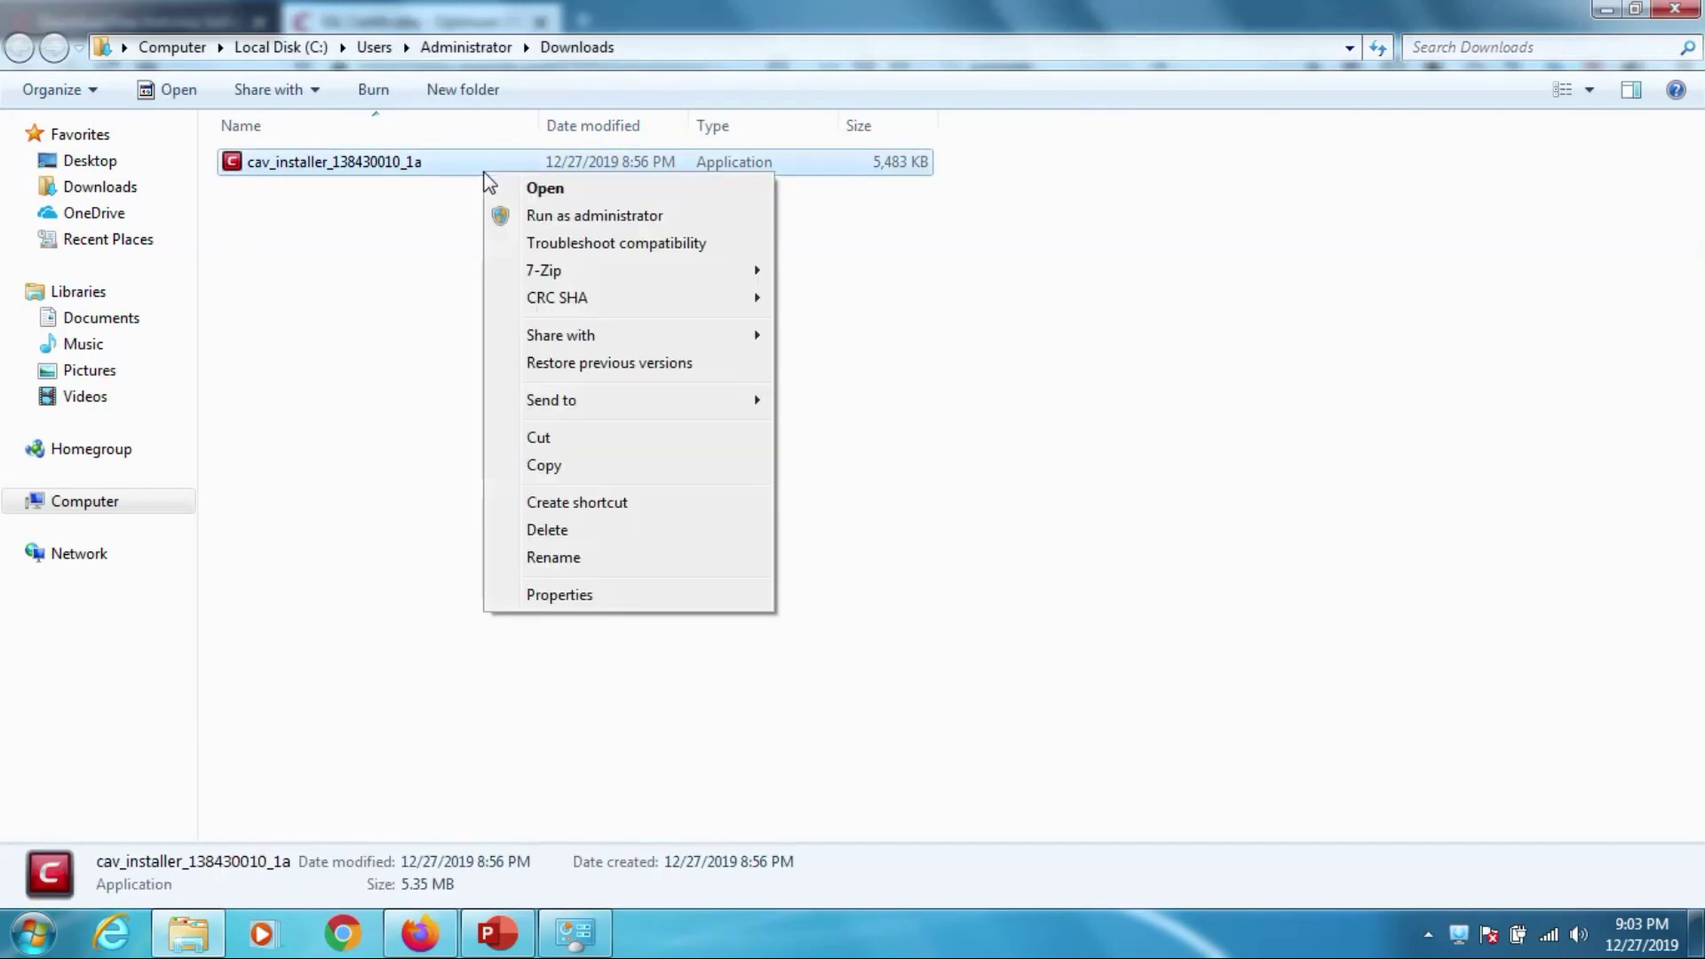
left_click(557, 217)
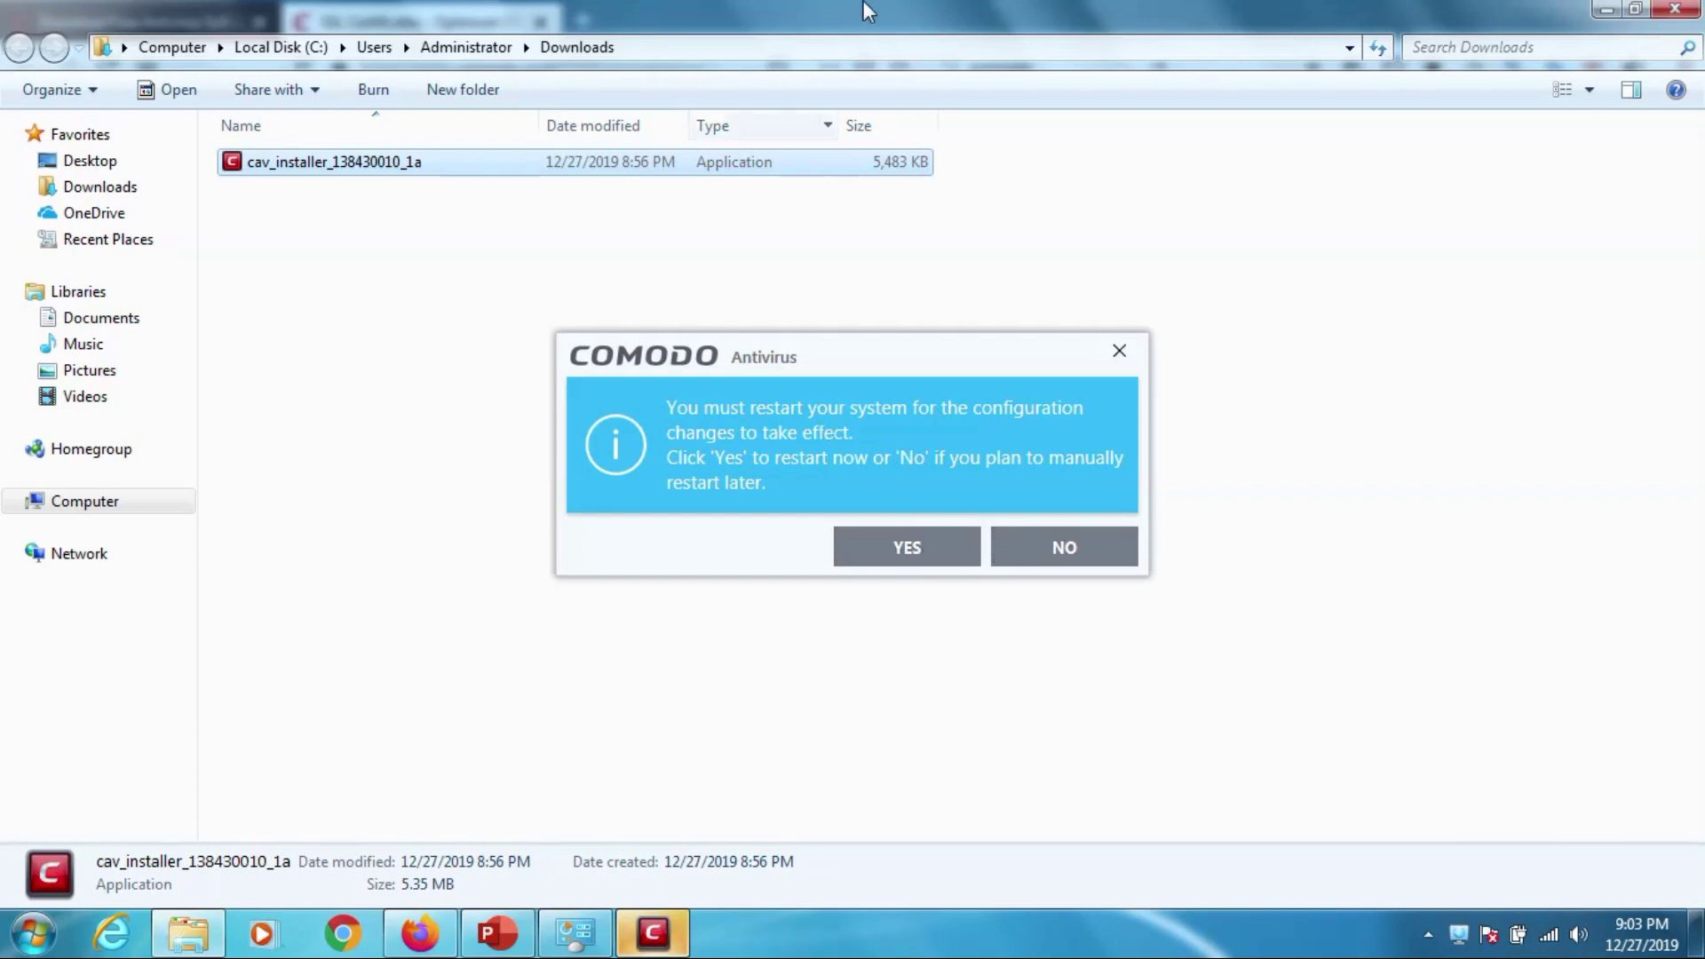
mouse_move(848, 10)
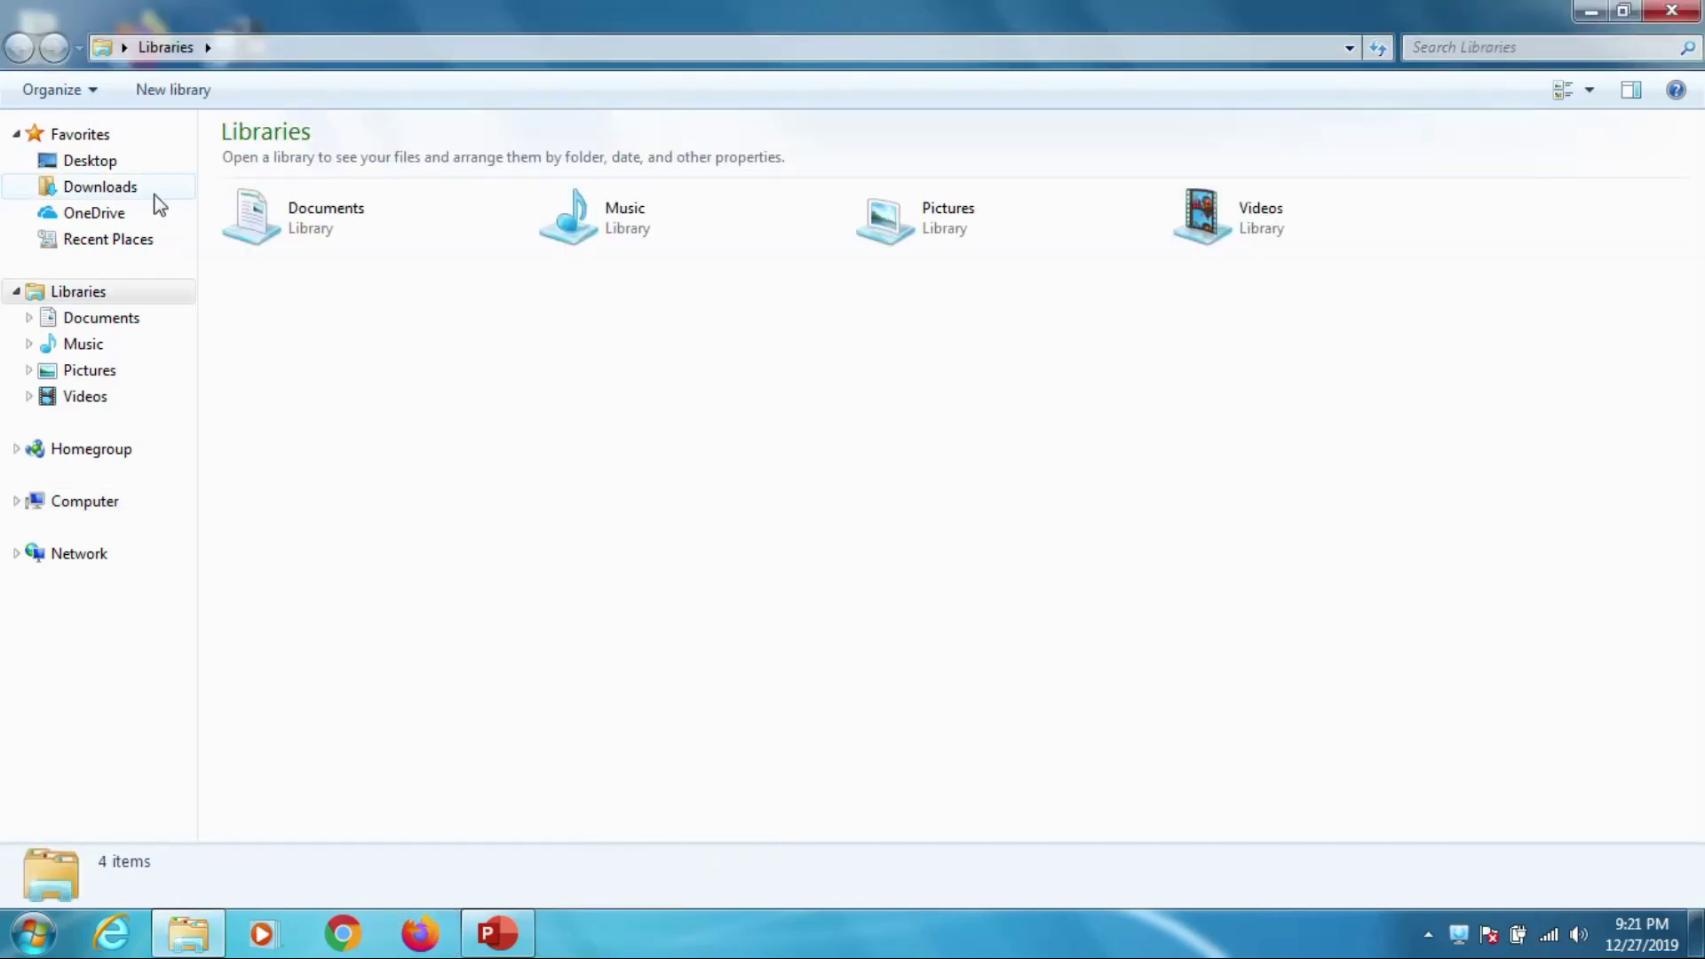
Launch cav_installer_138430010_1a as administrator again to reach the installer's Welcome screen.
left_click(153, 191)
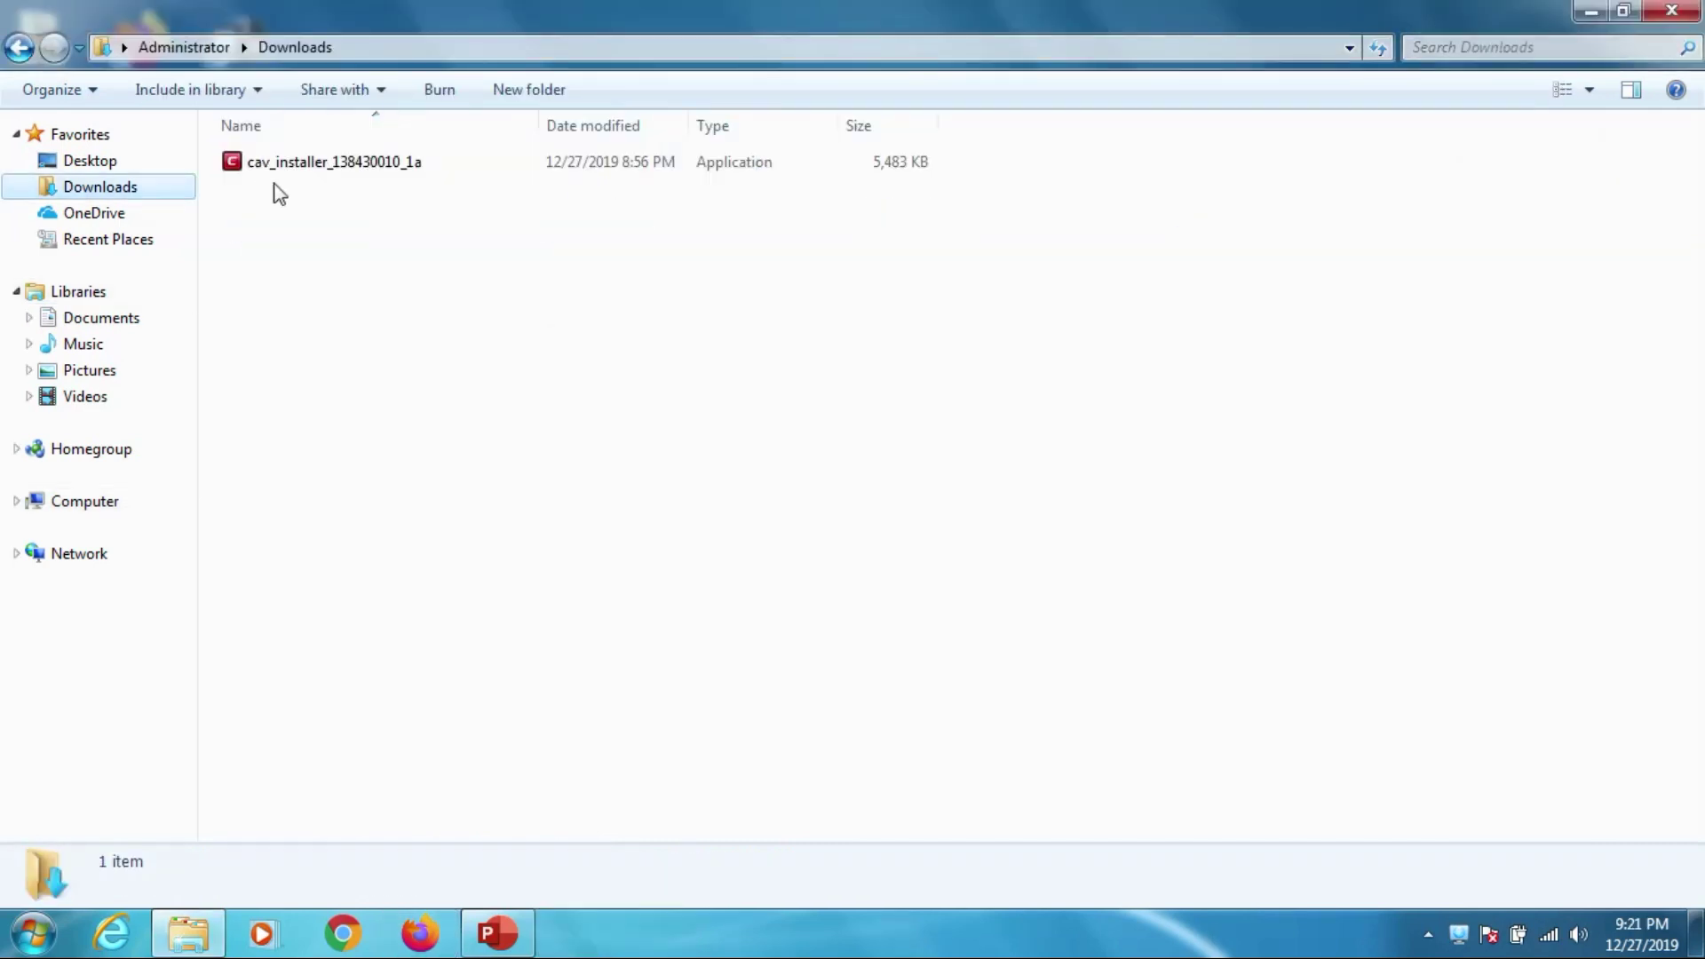
left_click(334, 166)
right_click(331, 164)
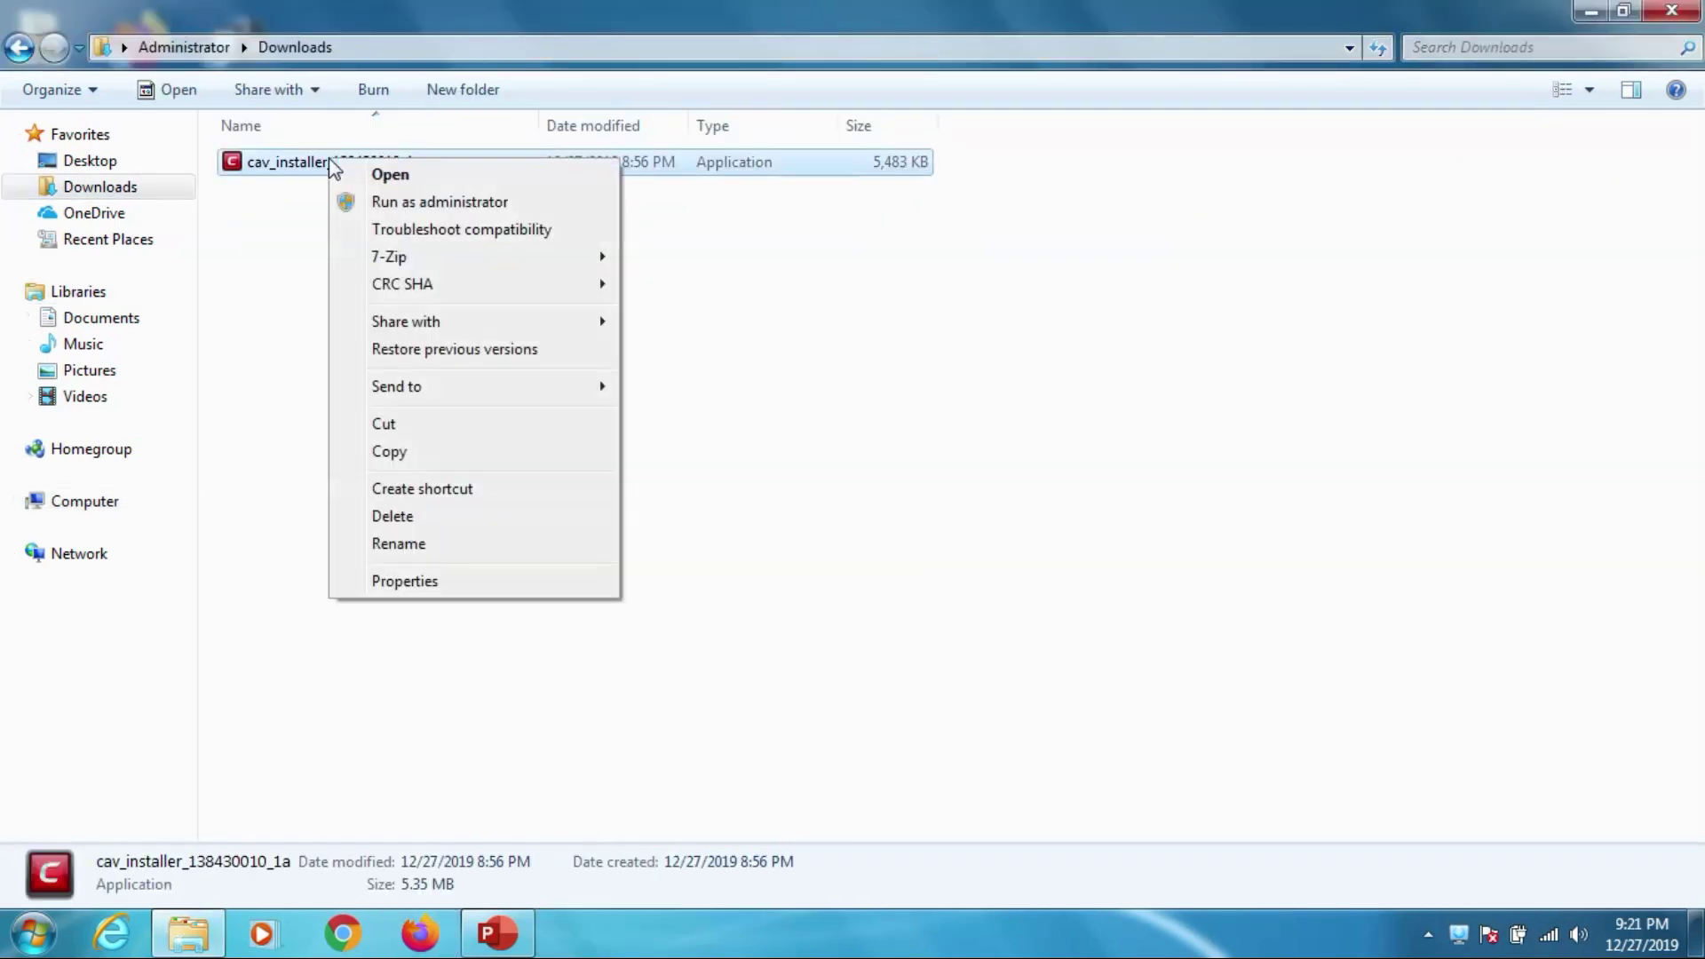
left_click(445, 208)
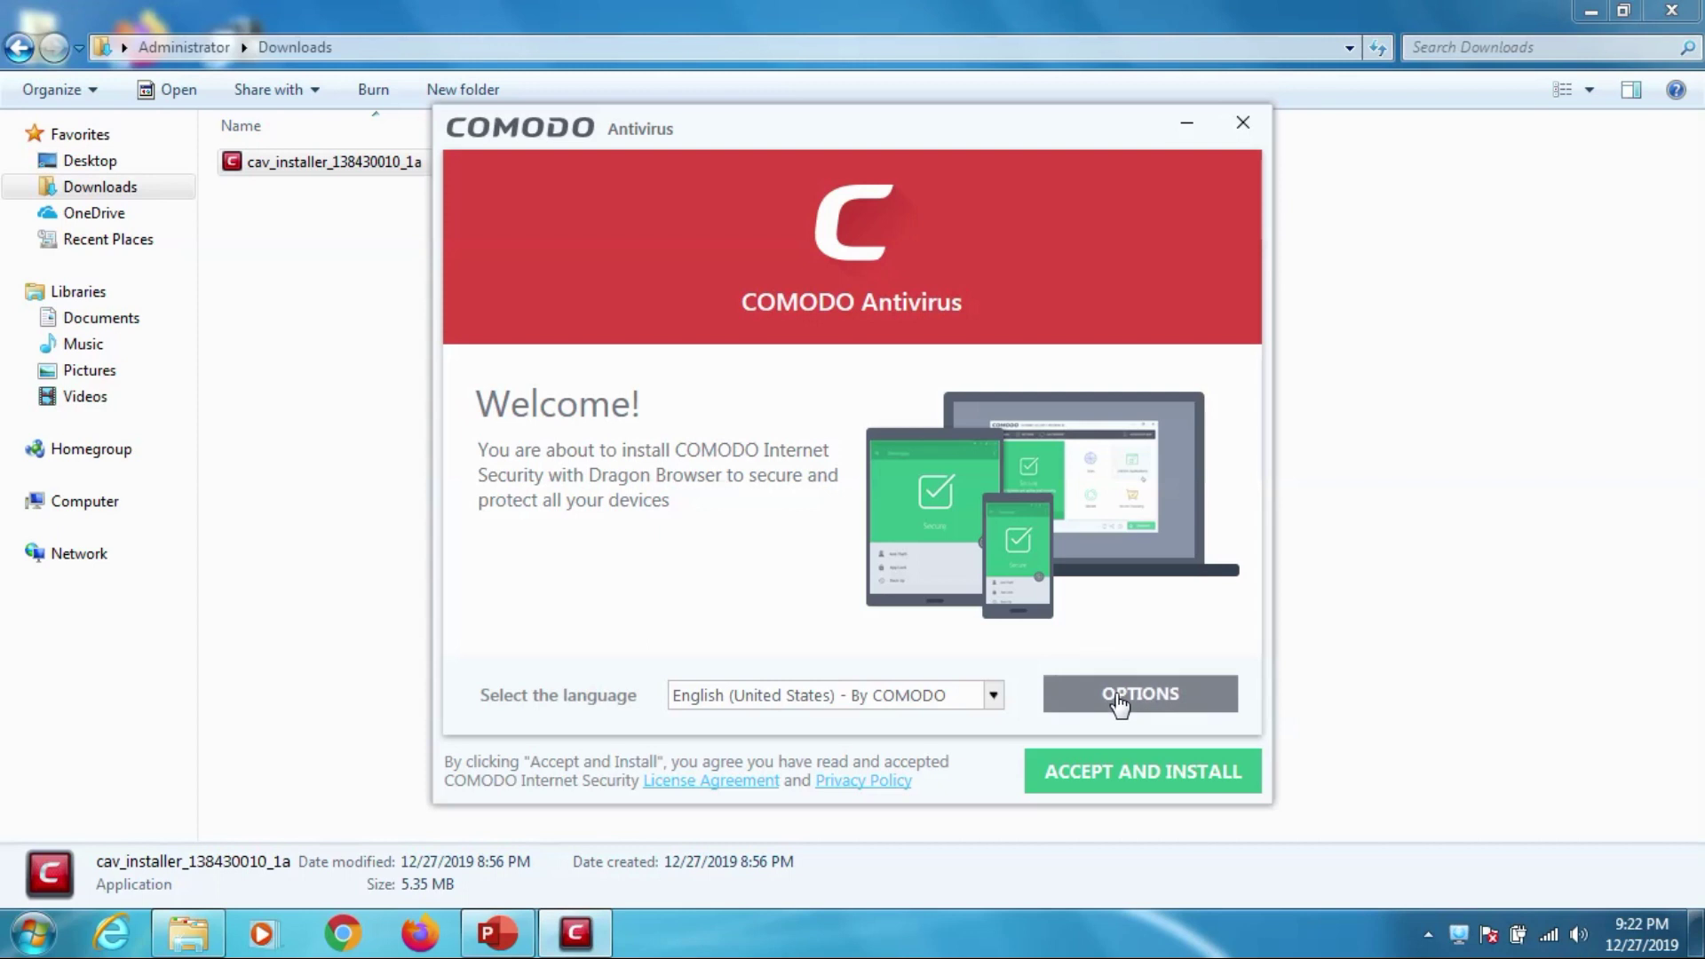
Untick COMODO Dragon Web Browser in the installation components, then accept and install.
left_click(1119, 701)
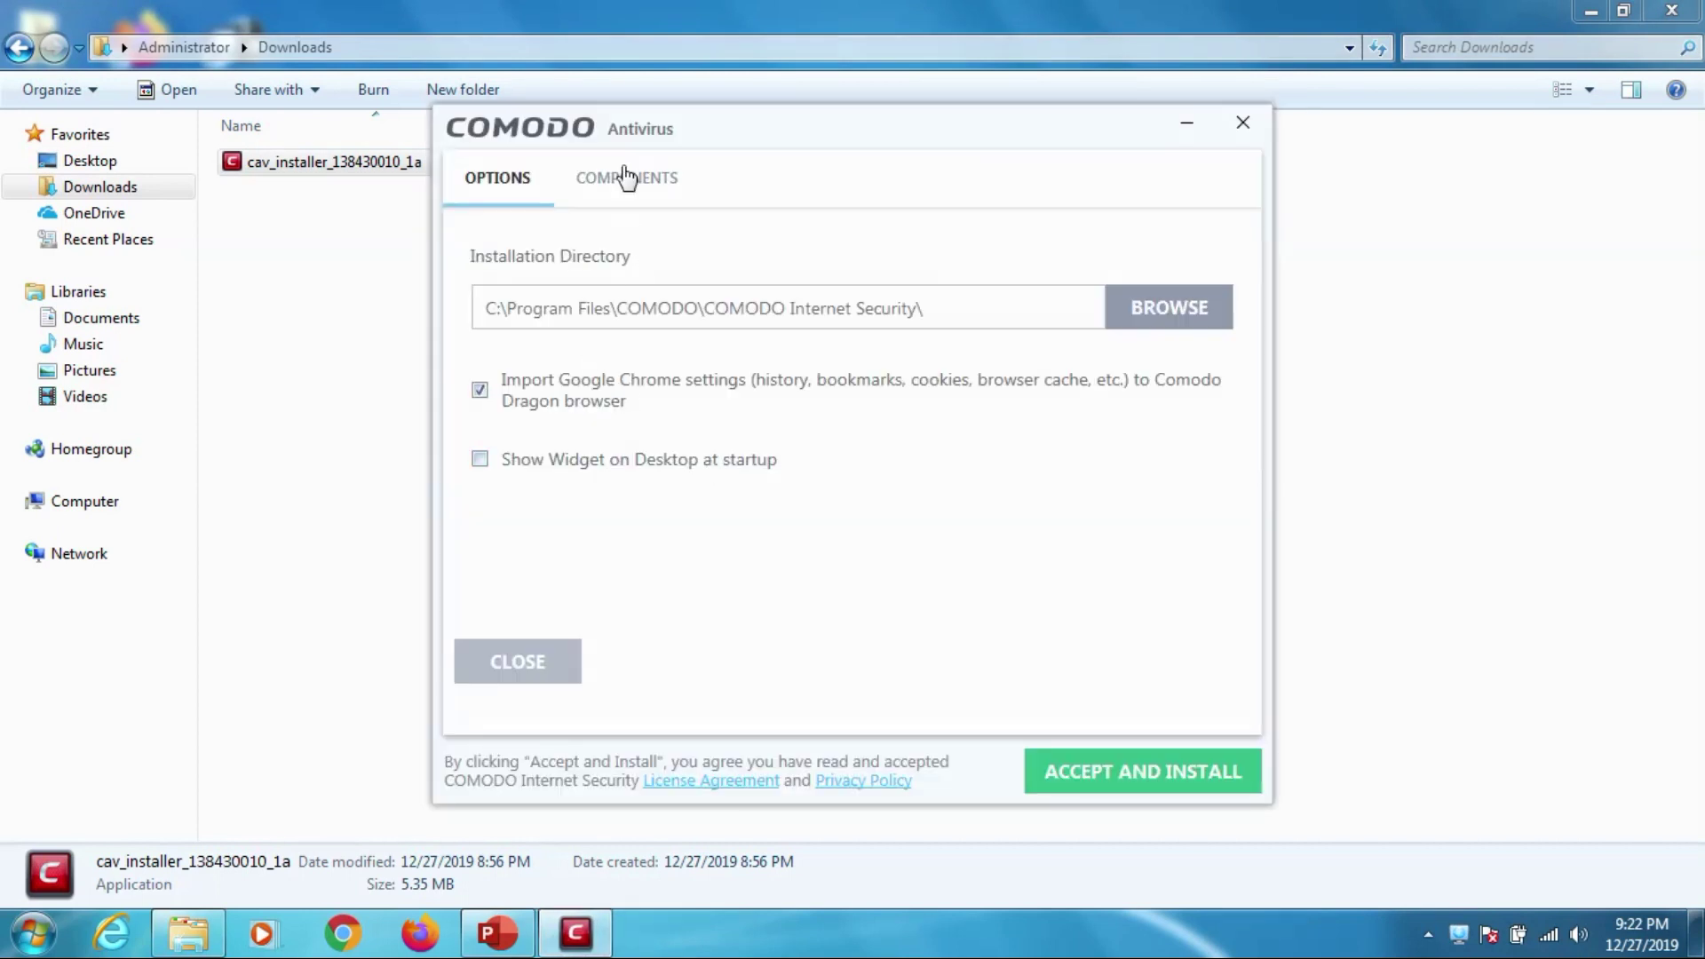
left_click(627, 179)
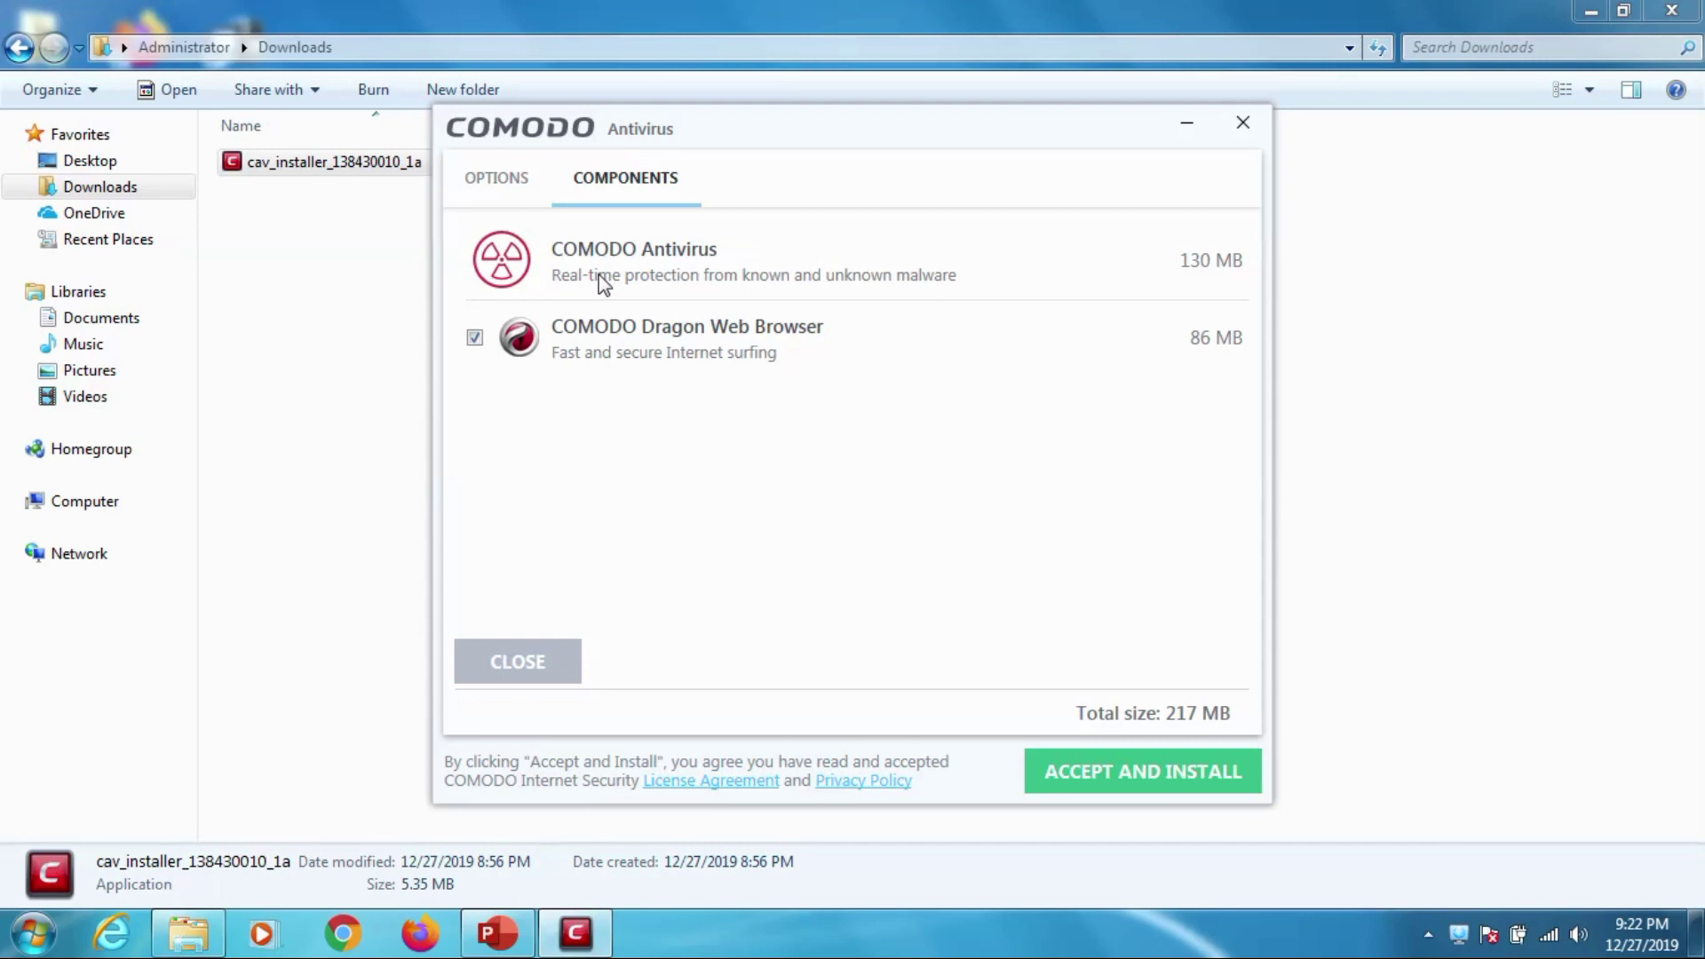
left_click(475, 339)
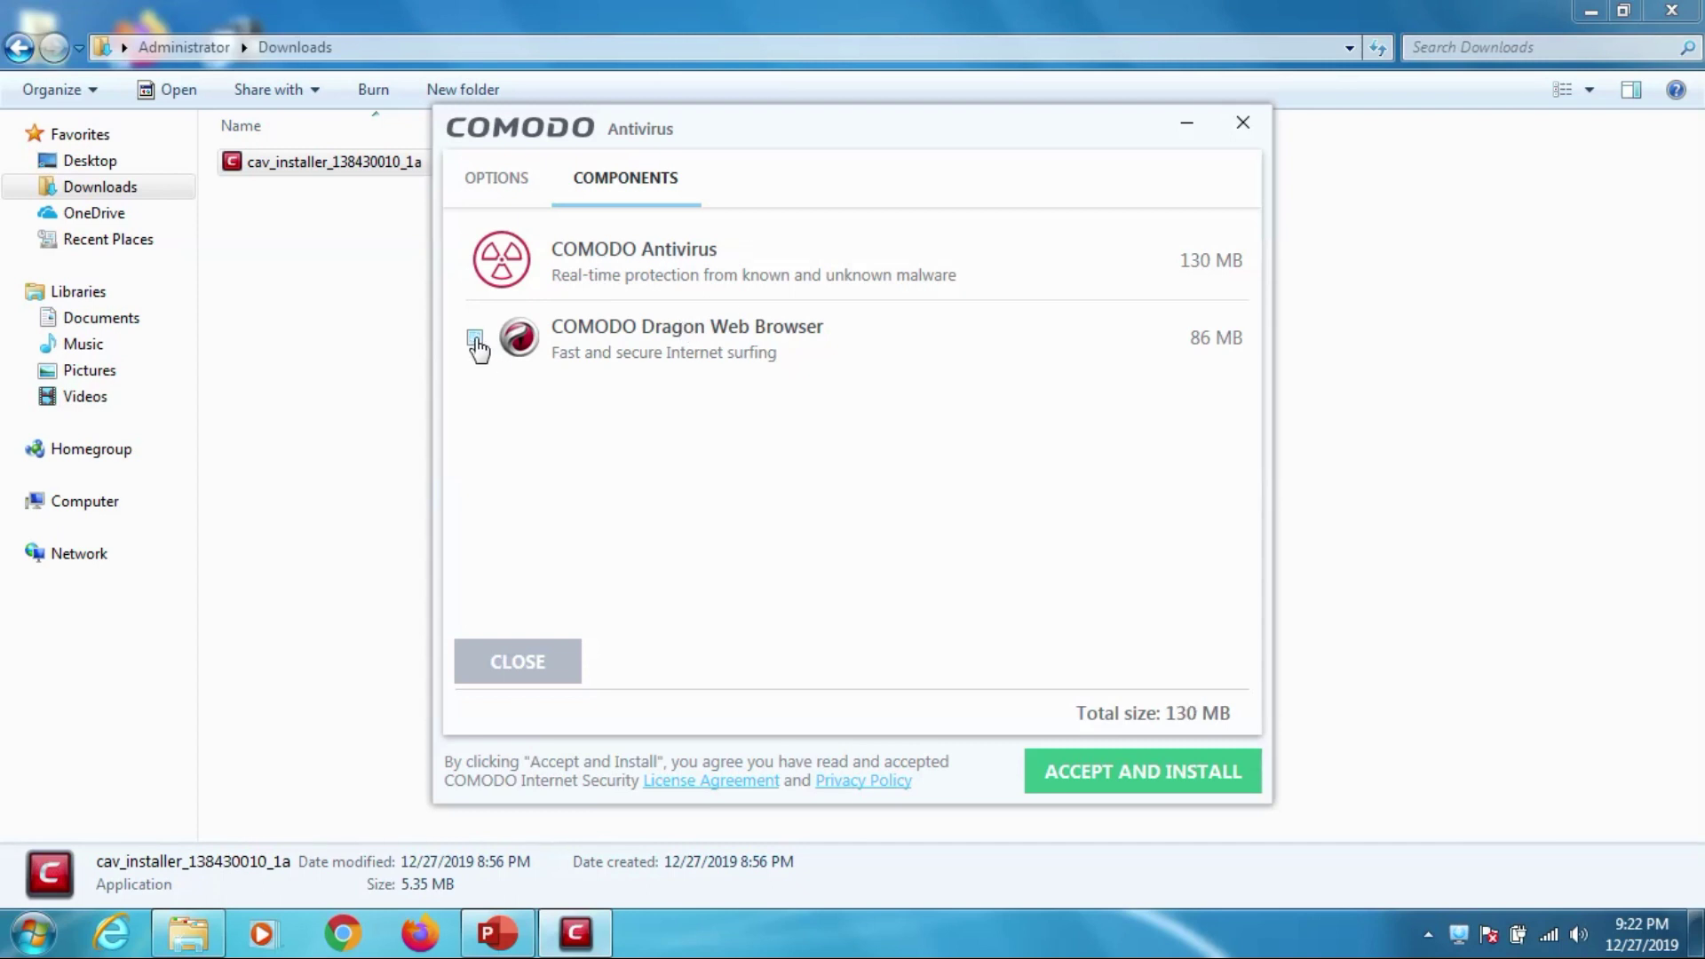
left_click(520, 172)
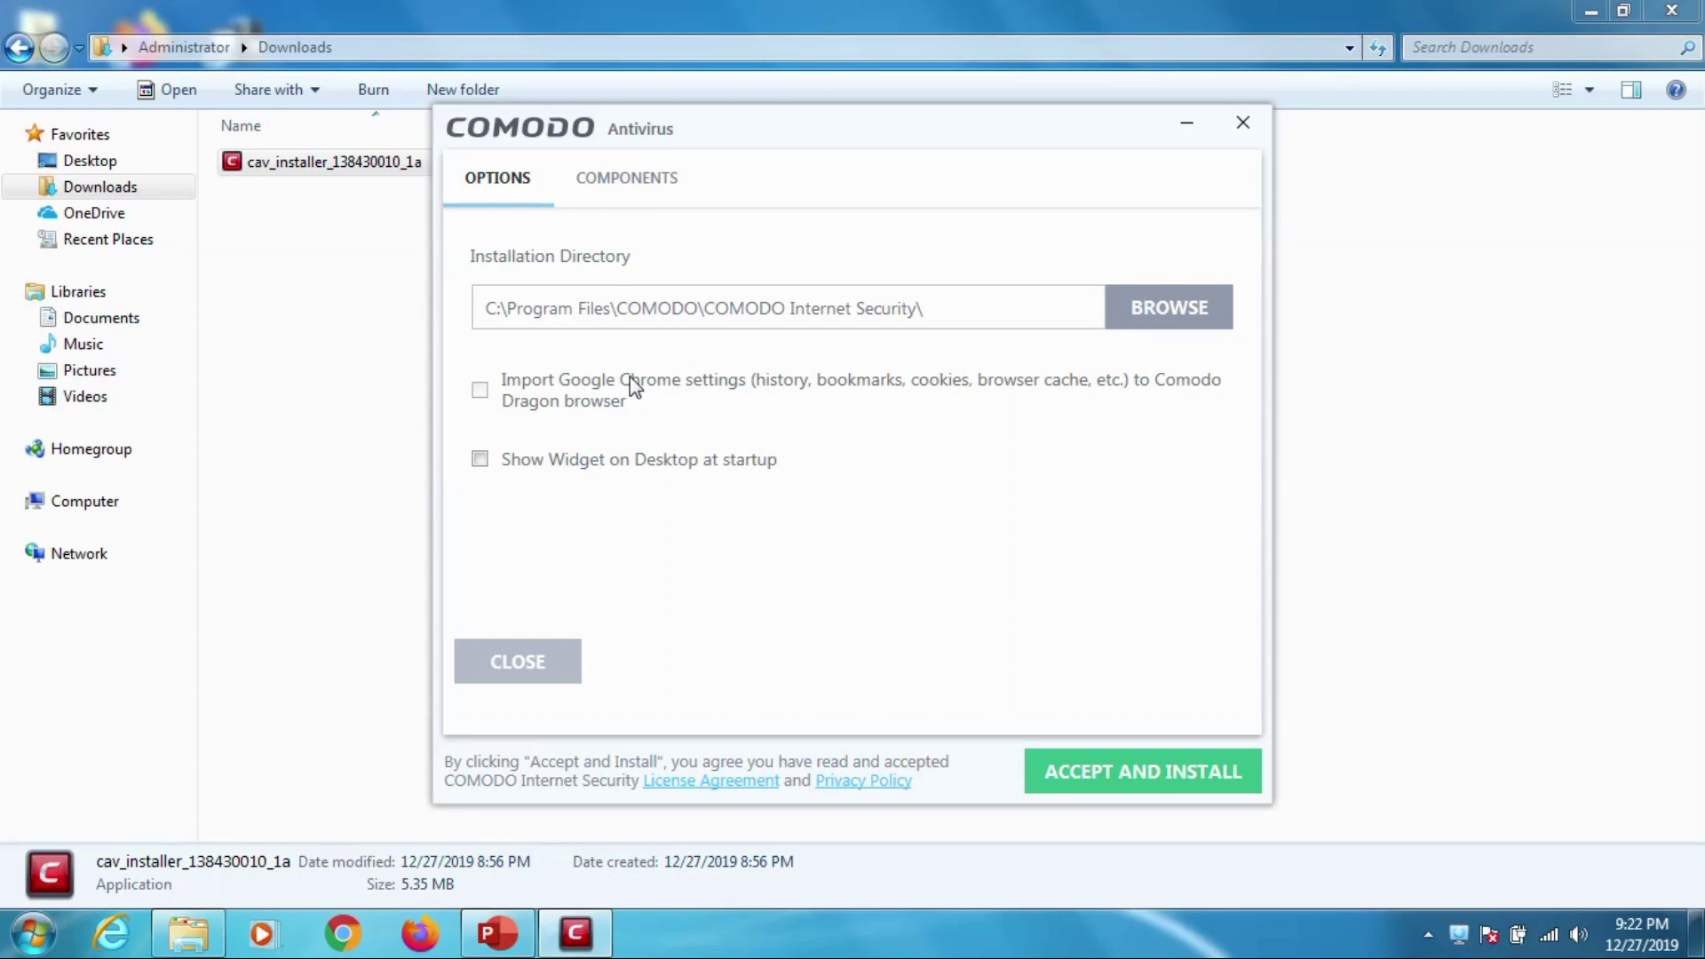
left_click(654, 194)
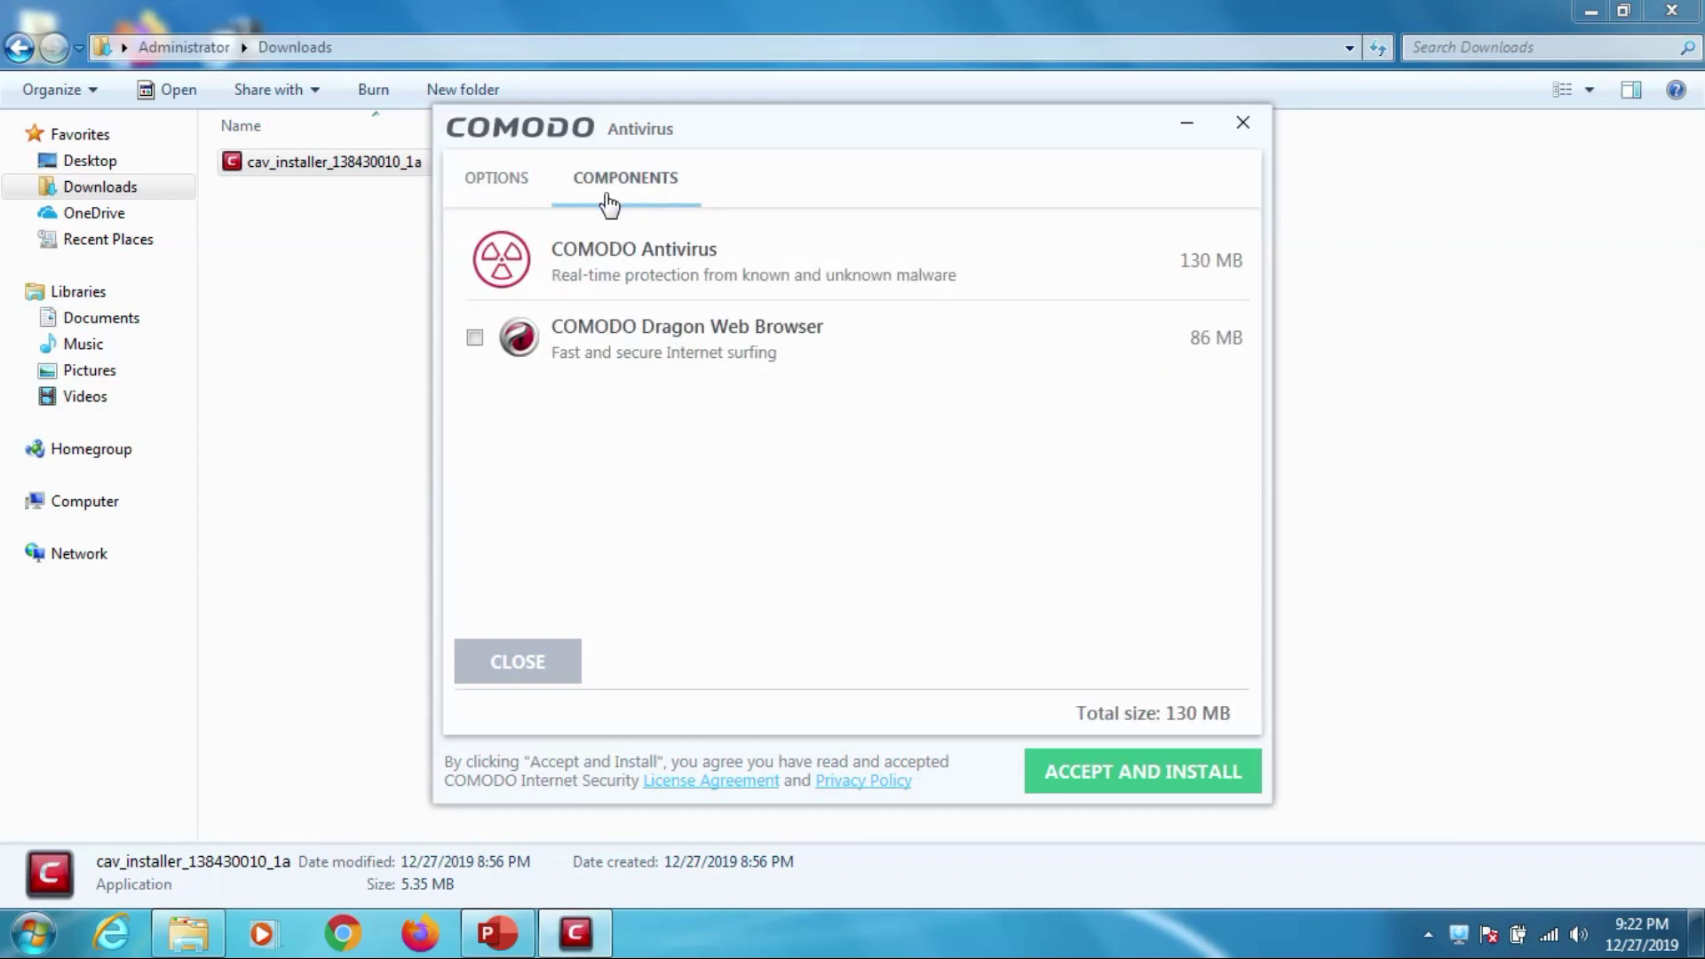
left_click(526, 187)
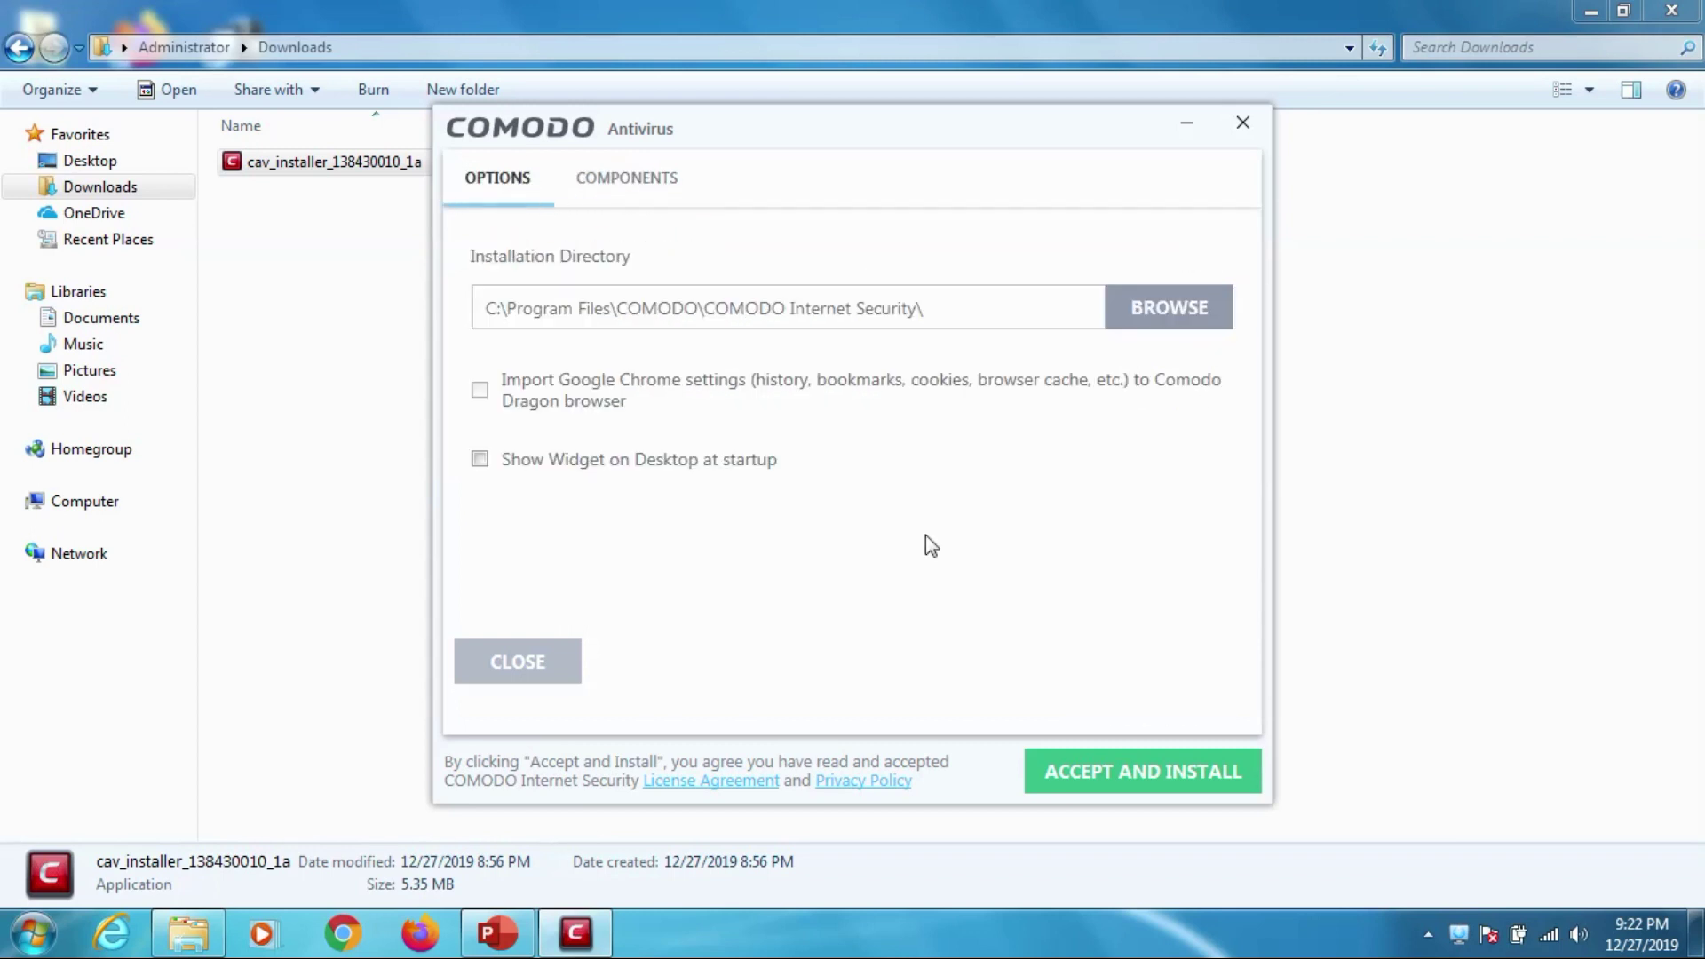
left_click(1160, 773)
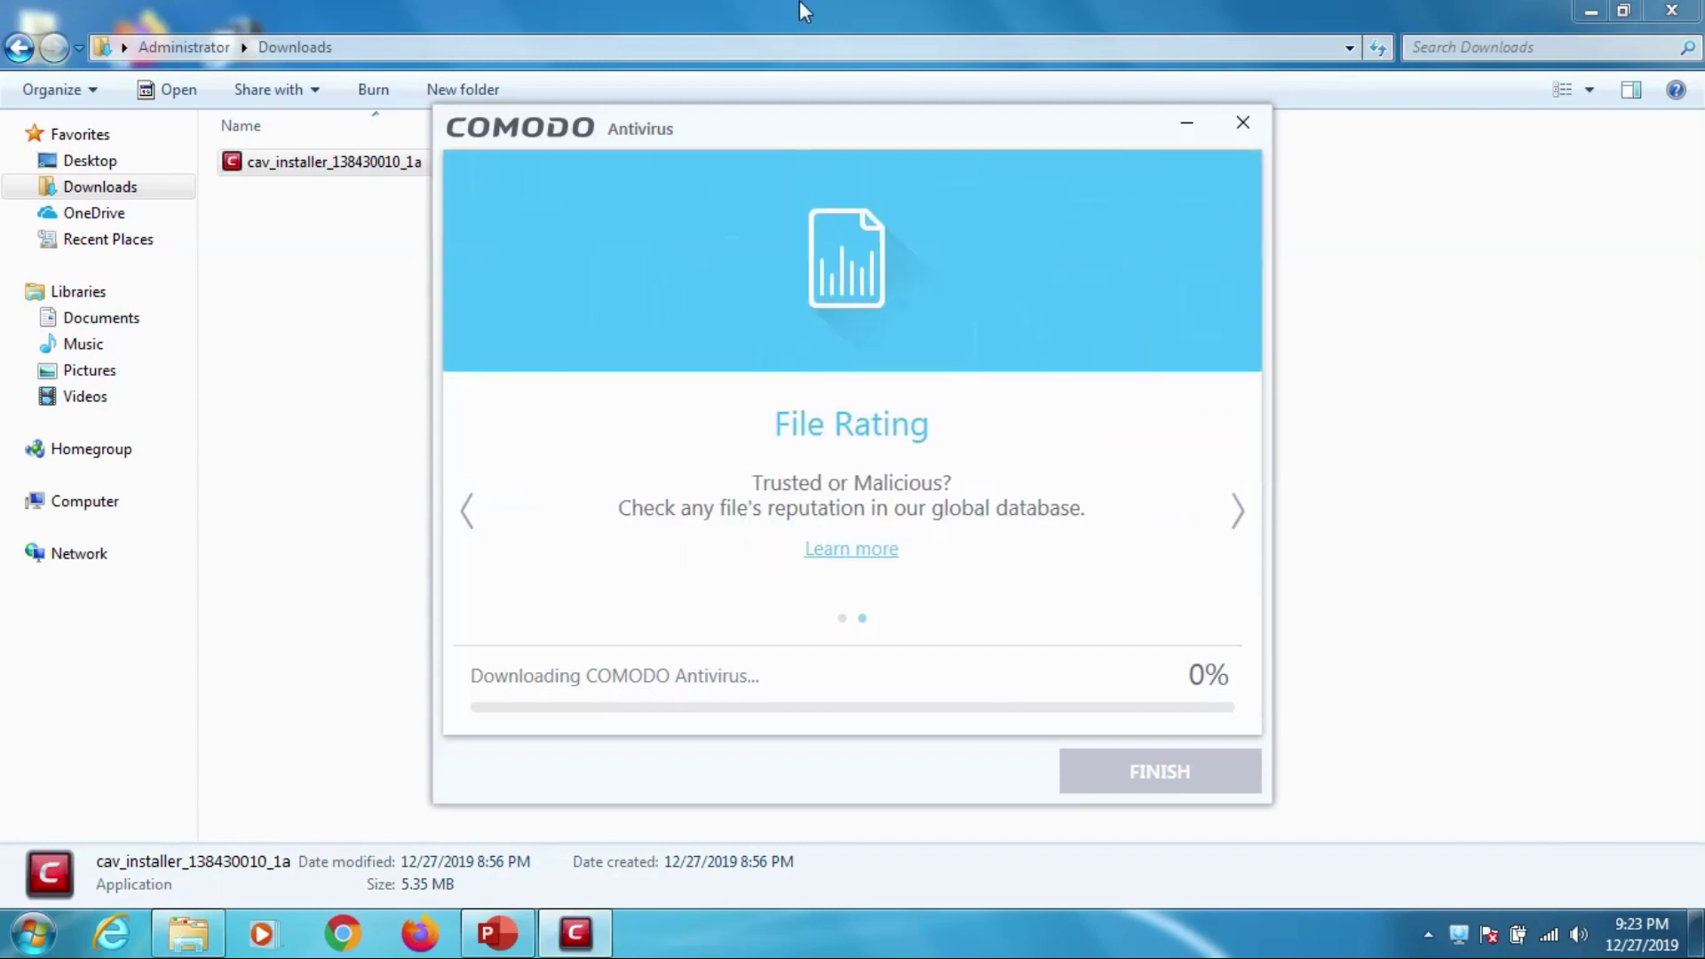
Wait for the download and installation to reach the Installation Complete page.
mouse_move(801, 4)
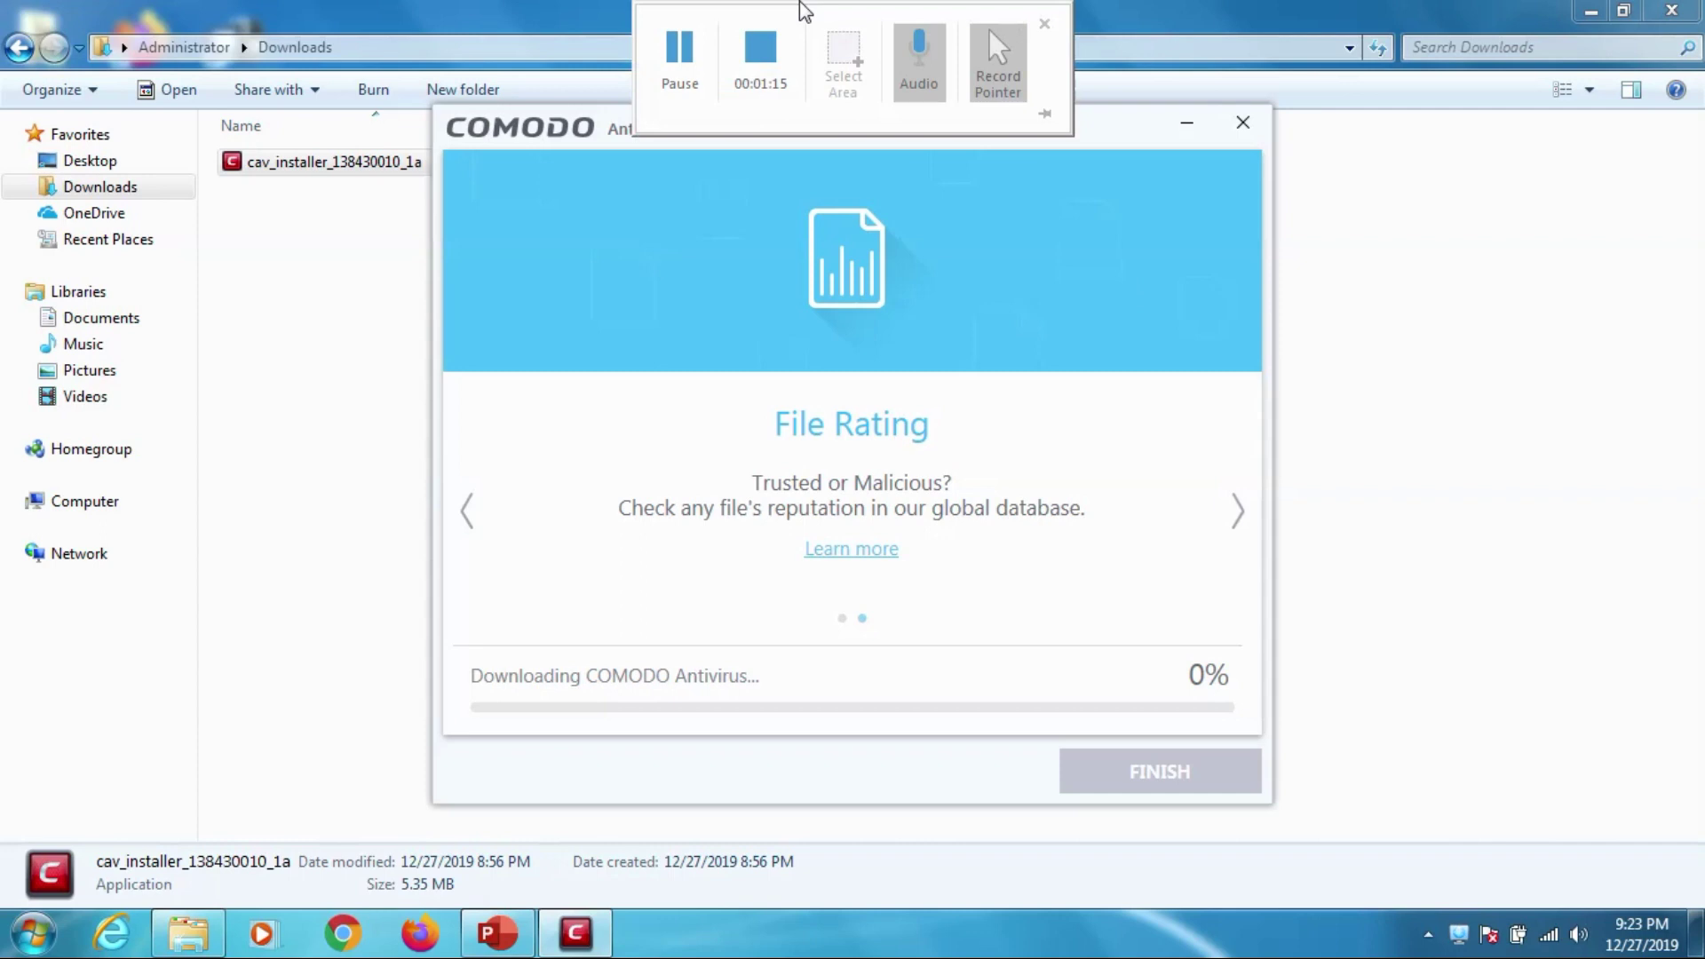
left_click(679, 53)
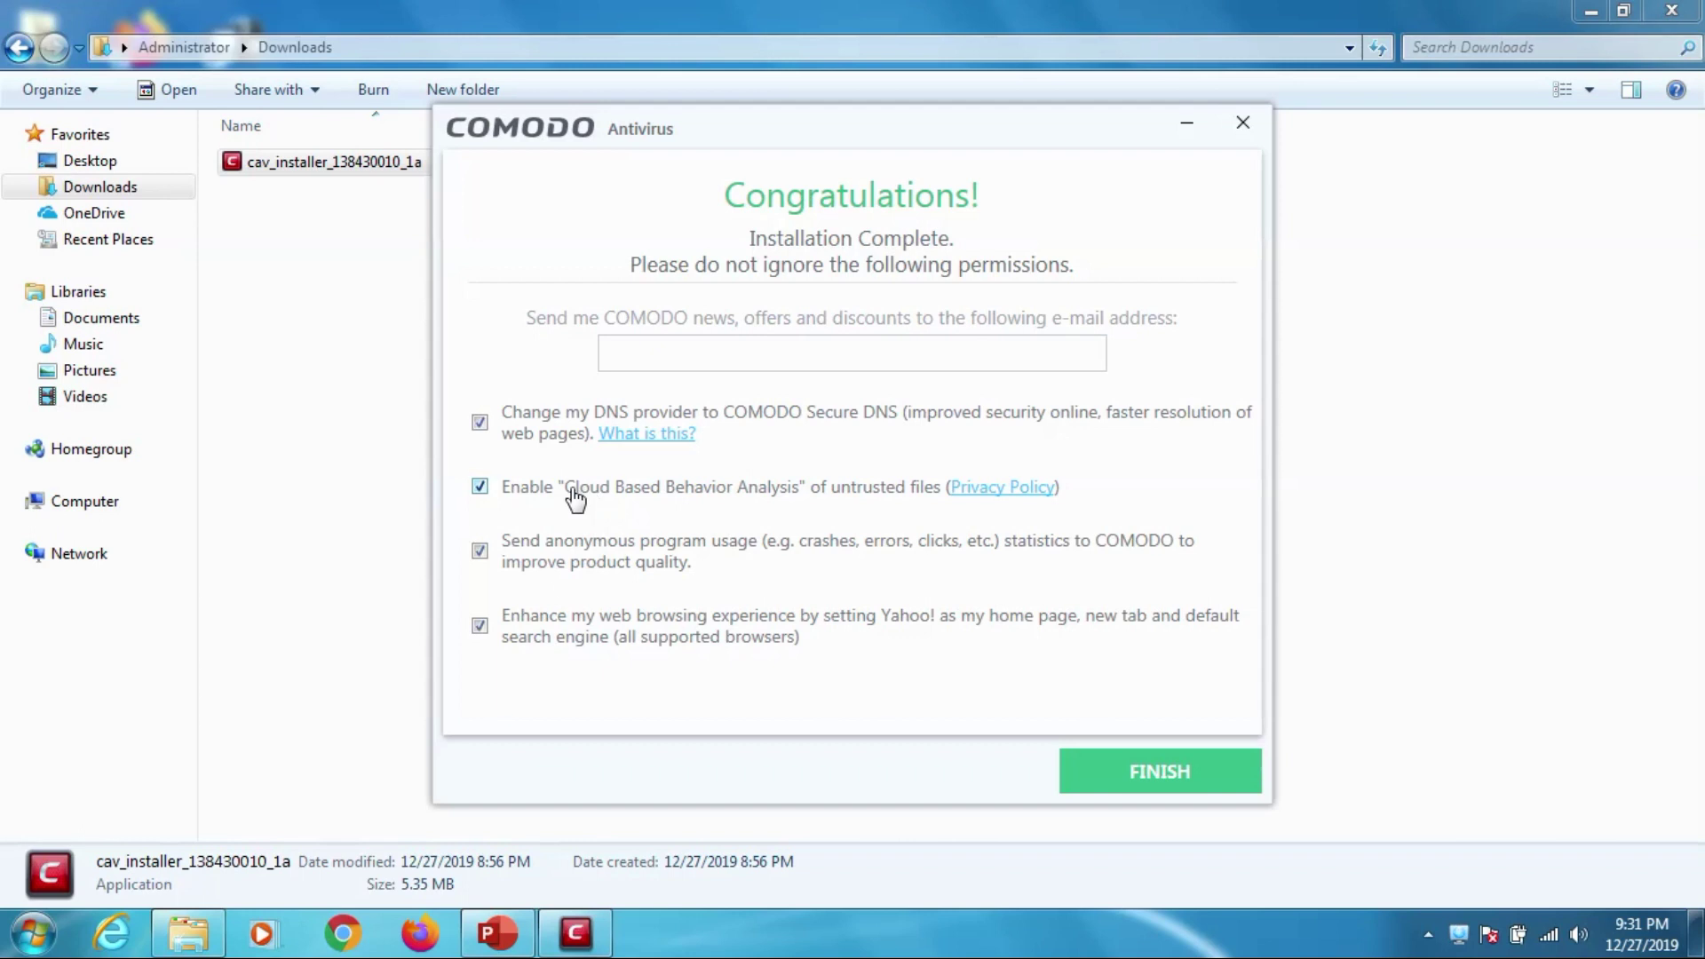
Untick sending anonymous usage statistics and finish the installer.
left_click(707, 560)
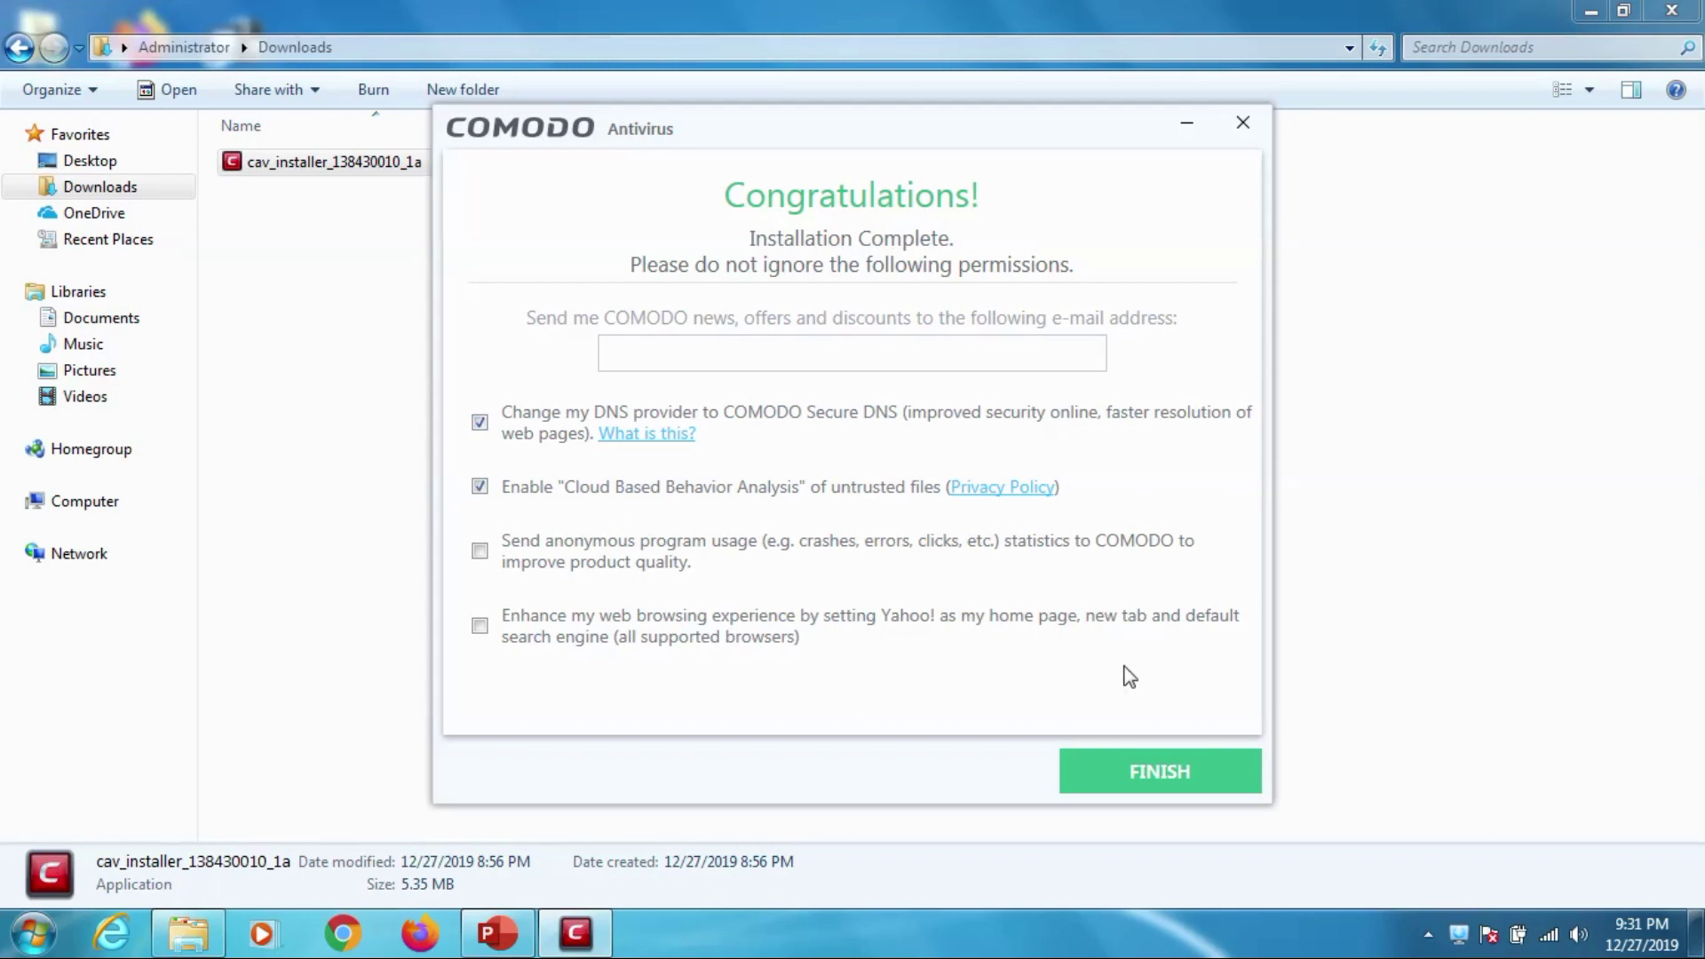
left_click(1160, 767)
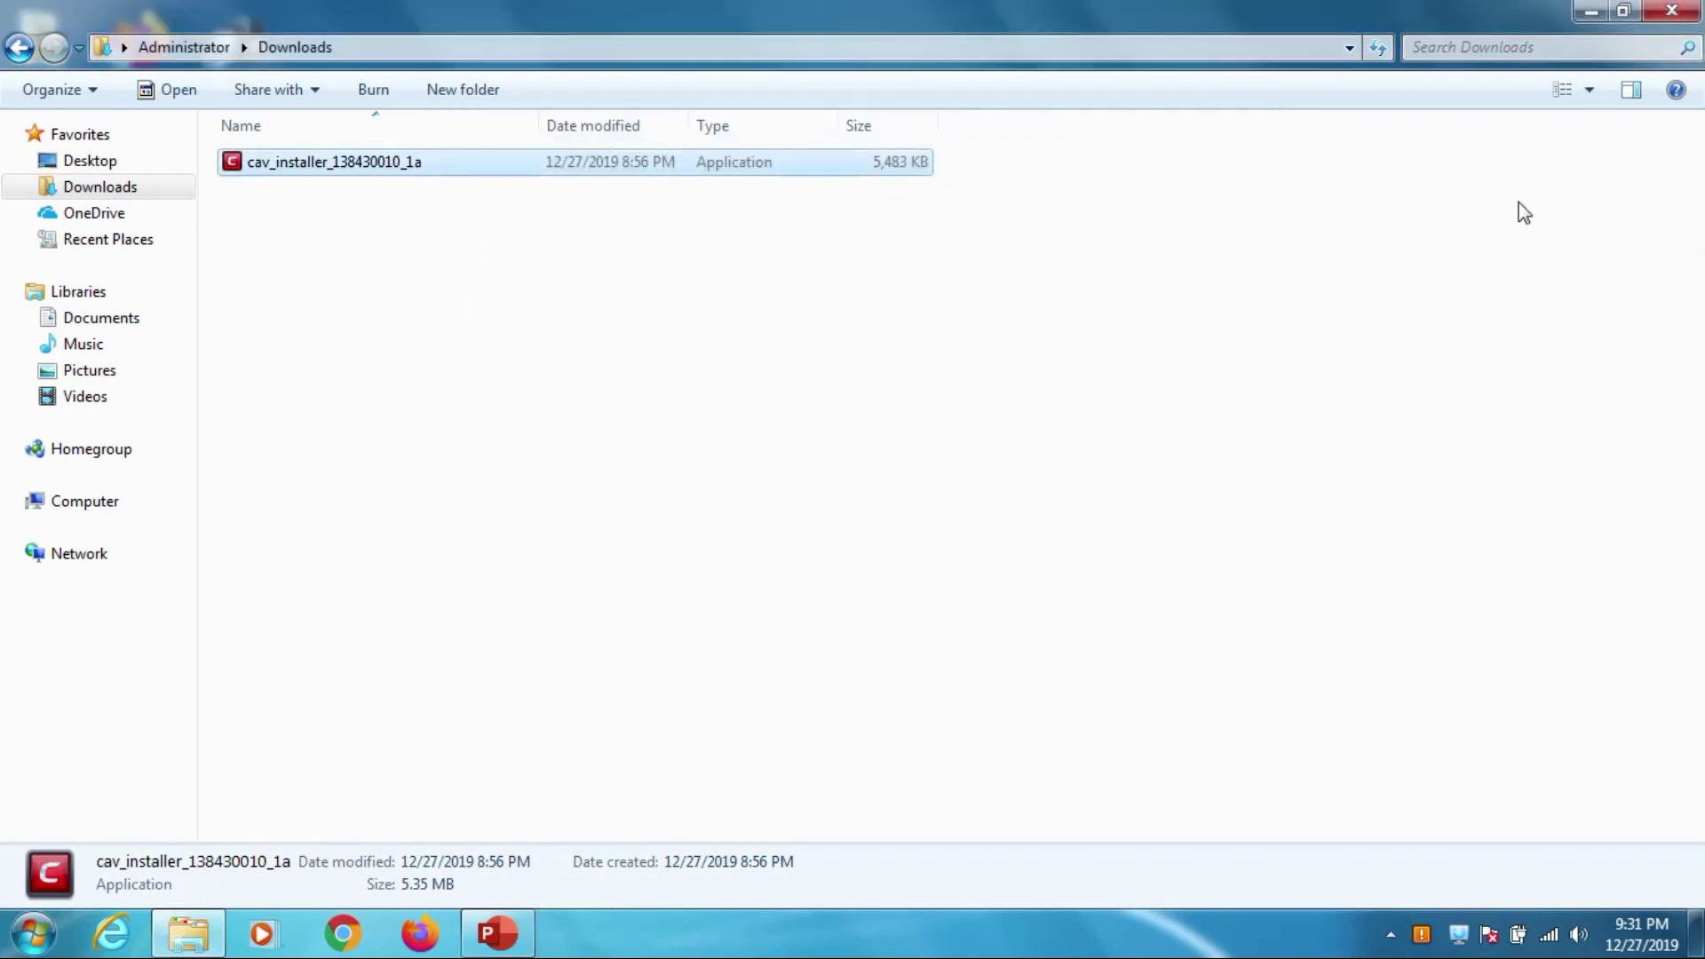
Close the Downloads window, refresh the desktop, and open COMODO Antivirus from its tray icon.
left_click(1672, 10)
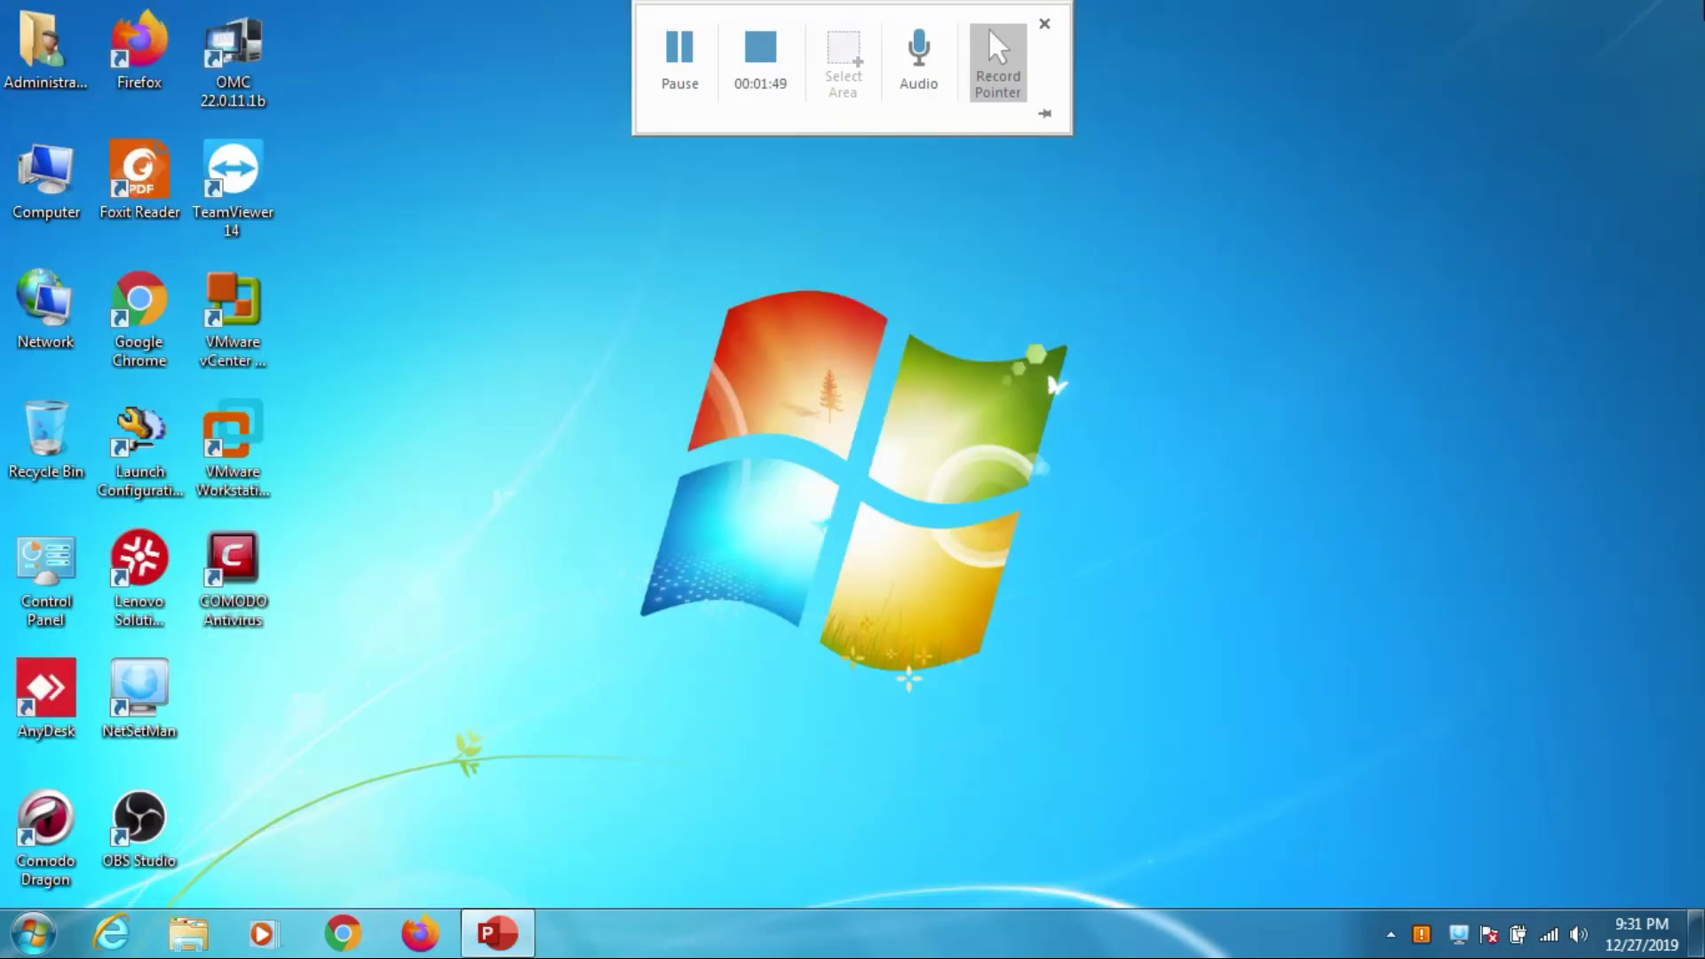
right_click(1046, 621)
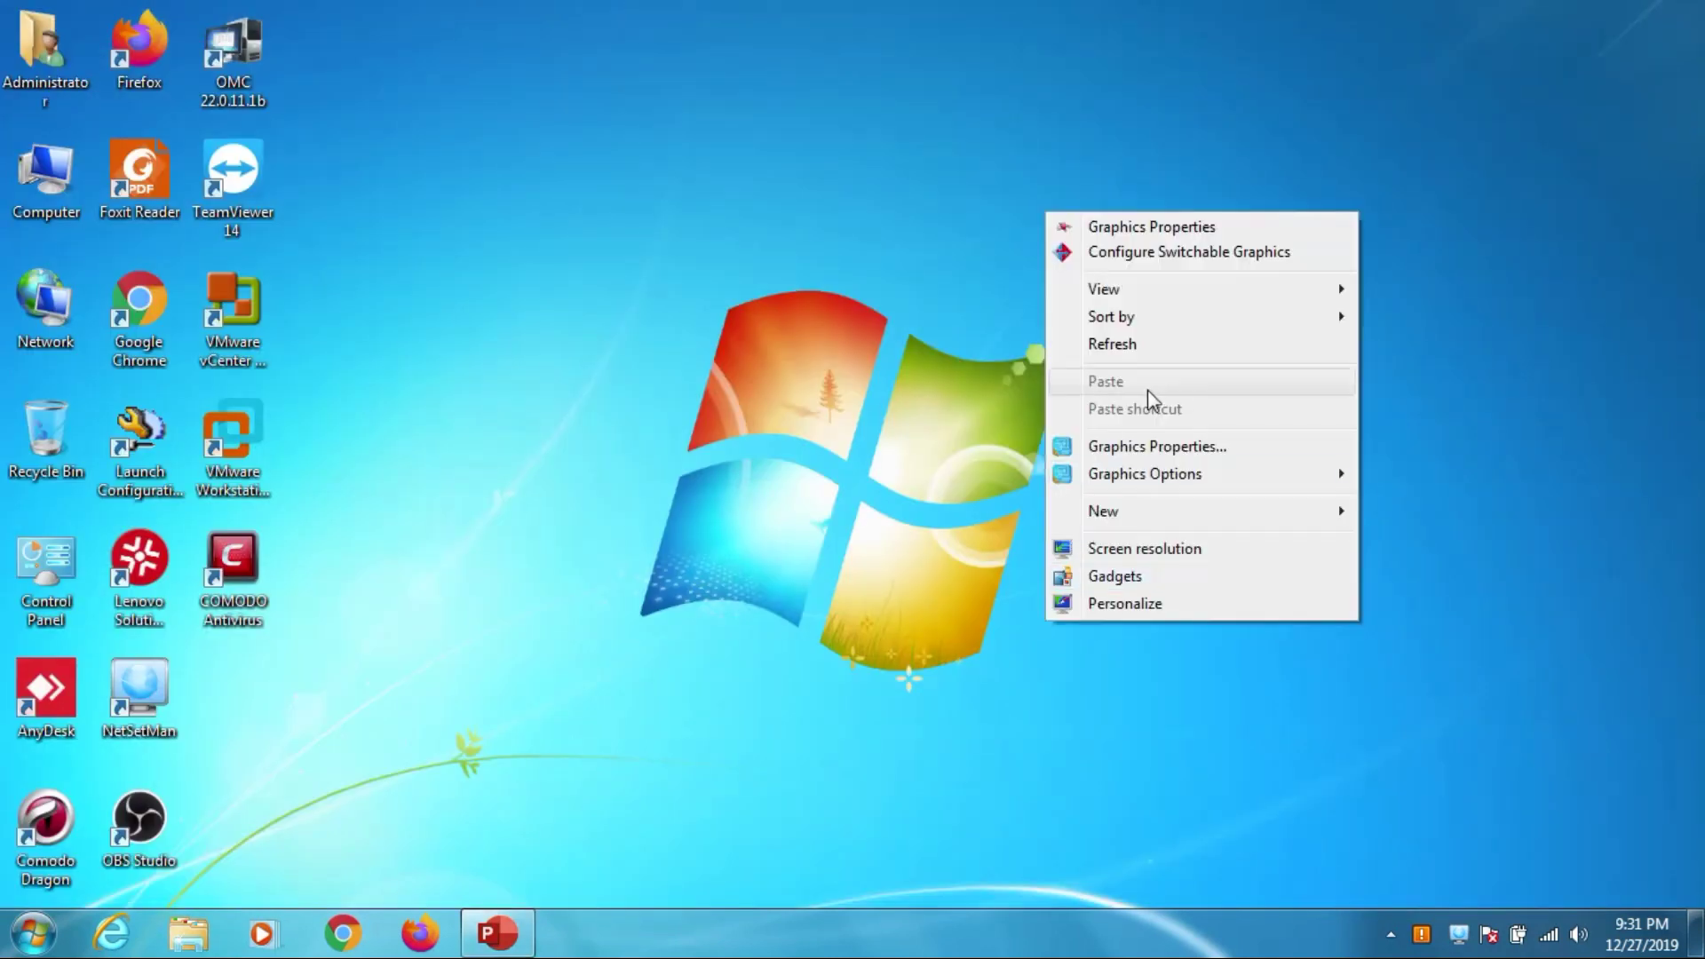
left_click(1126, 348)
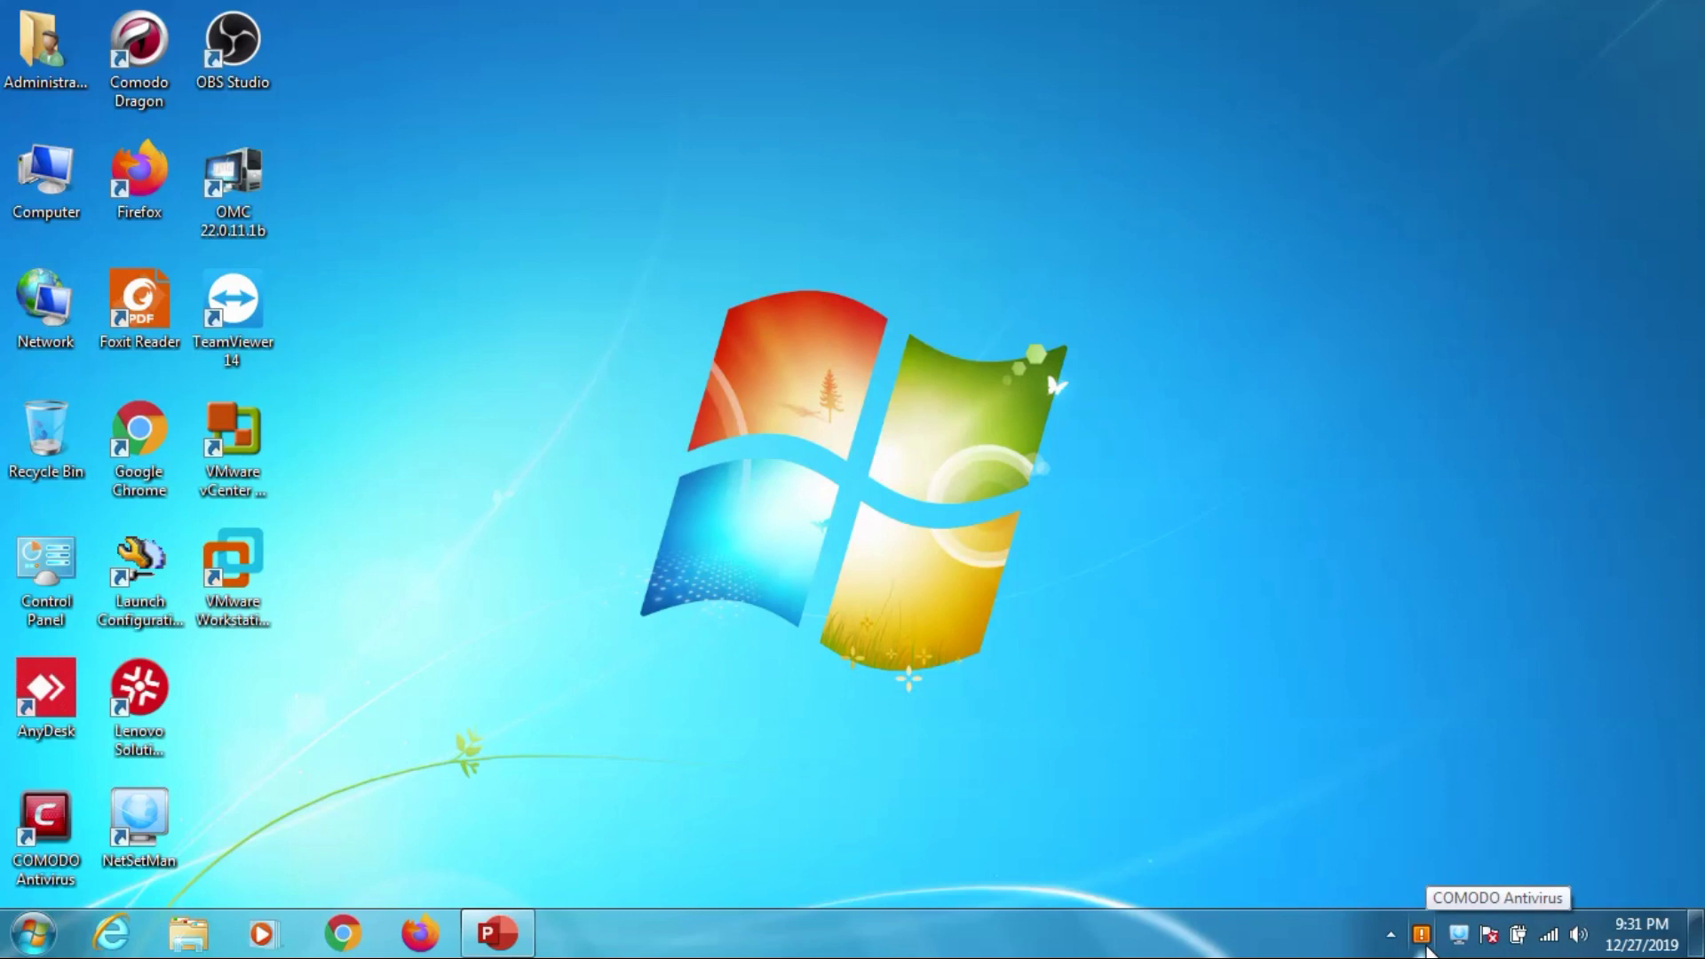
right_click(1424, 947)
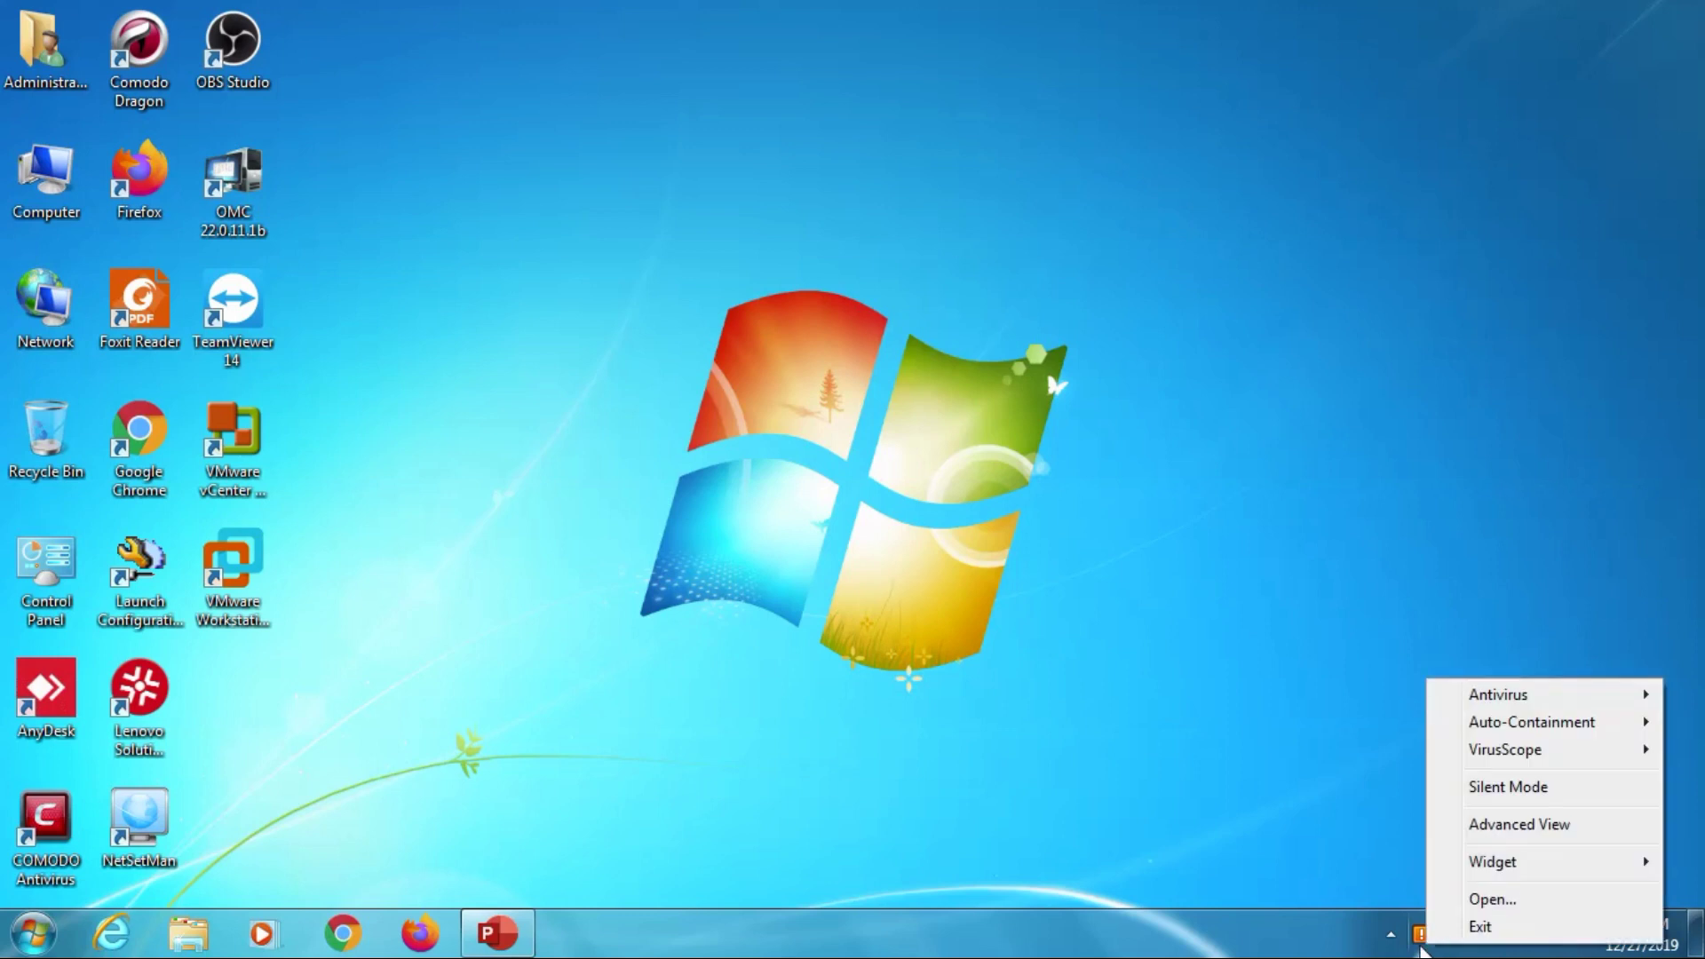
left_click(1492, 899)
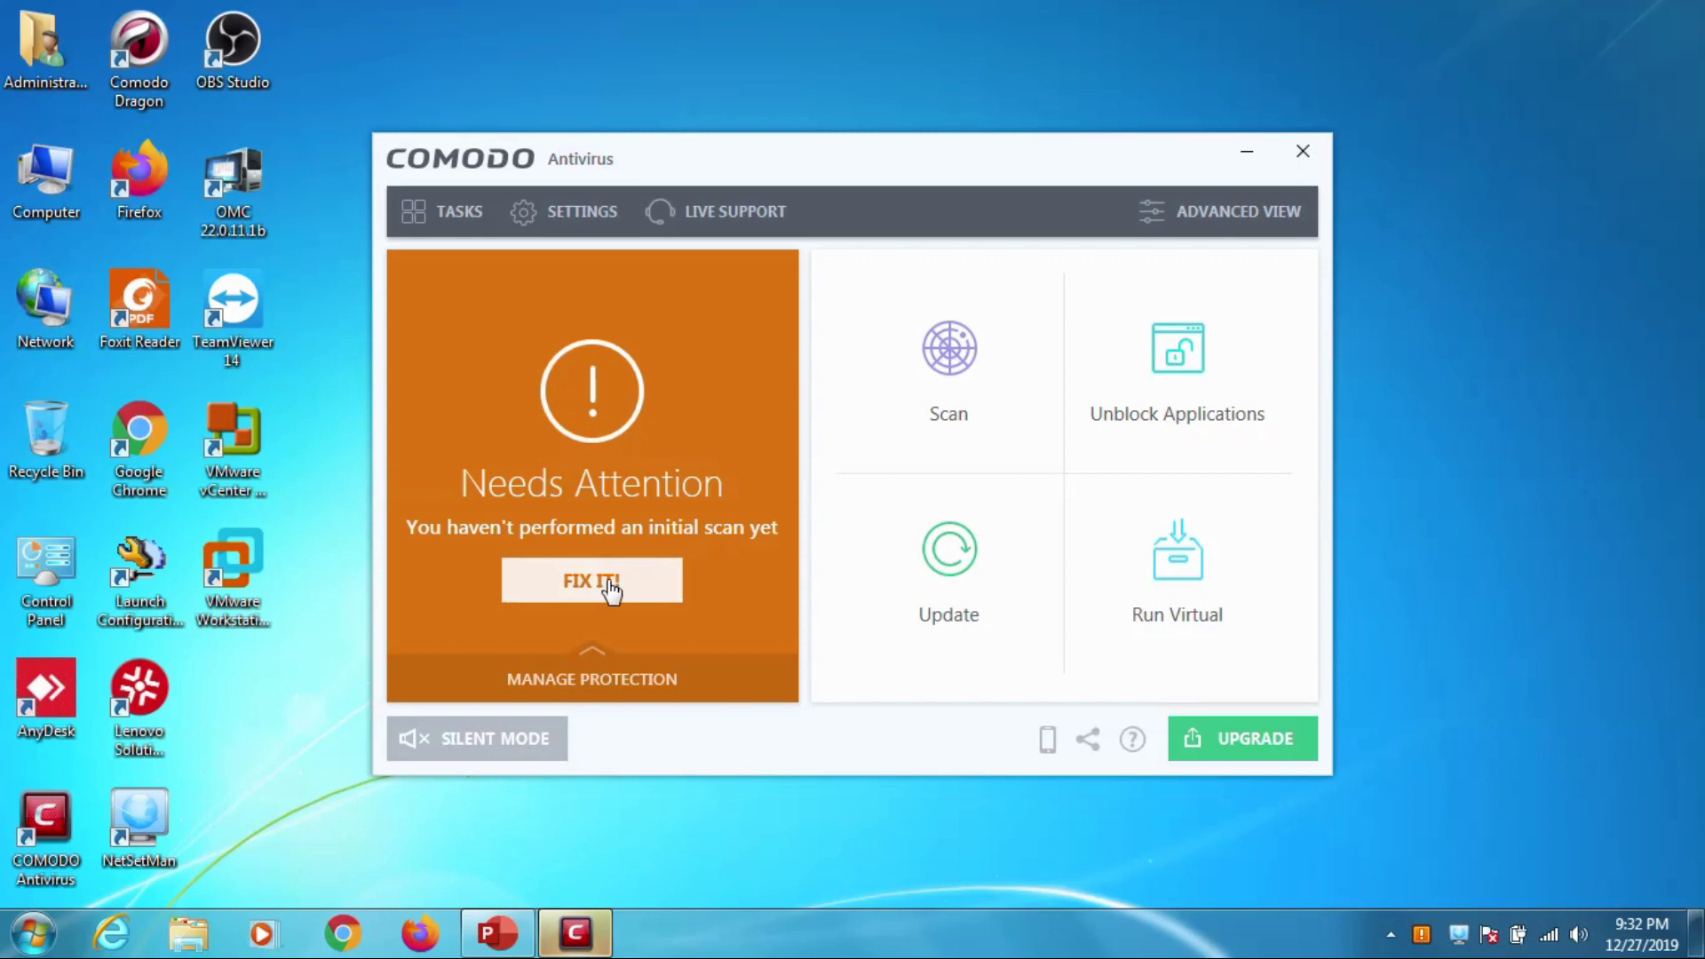
Start the missing initial scan and minimize its window, turning off the minimize notice.
left_click(592, 581)
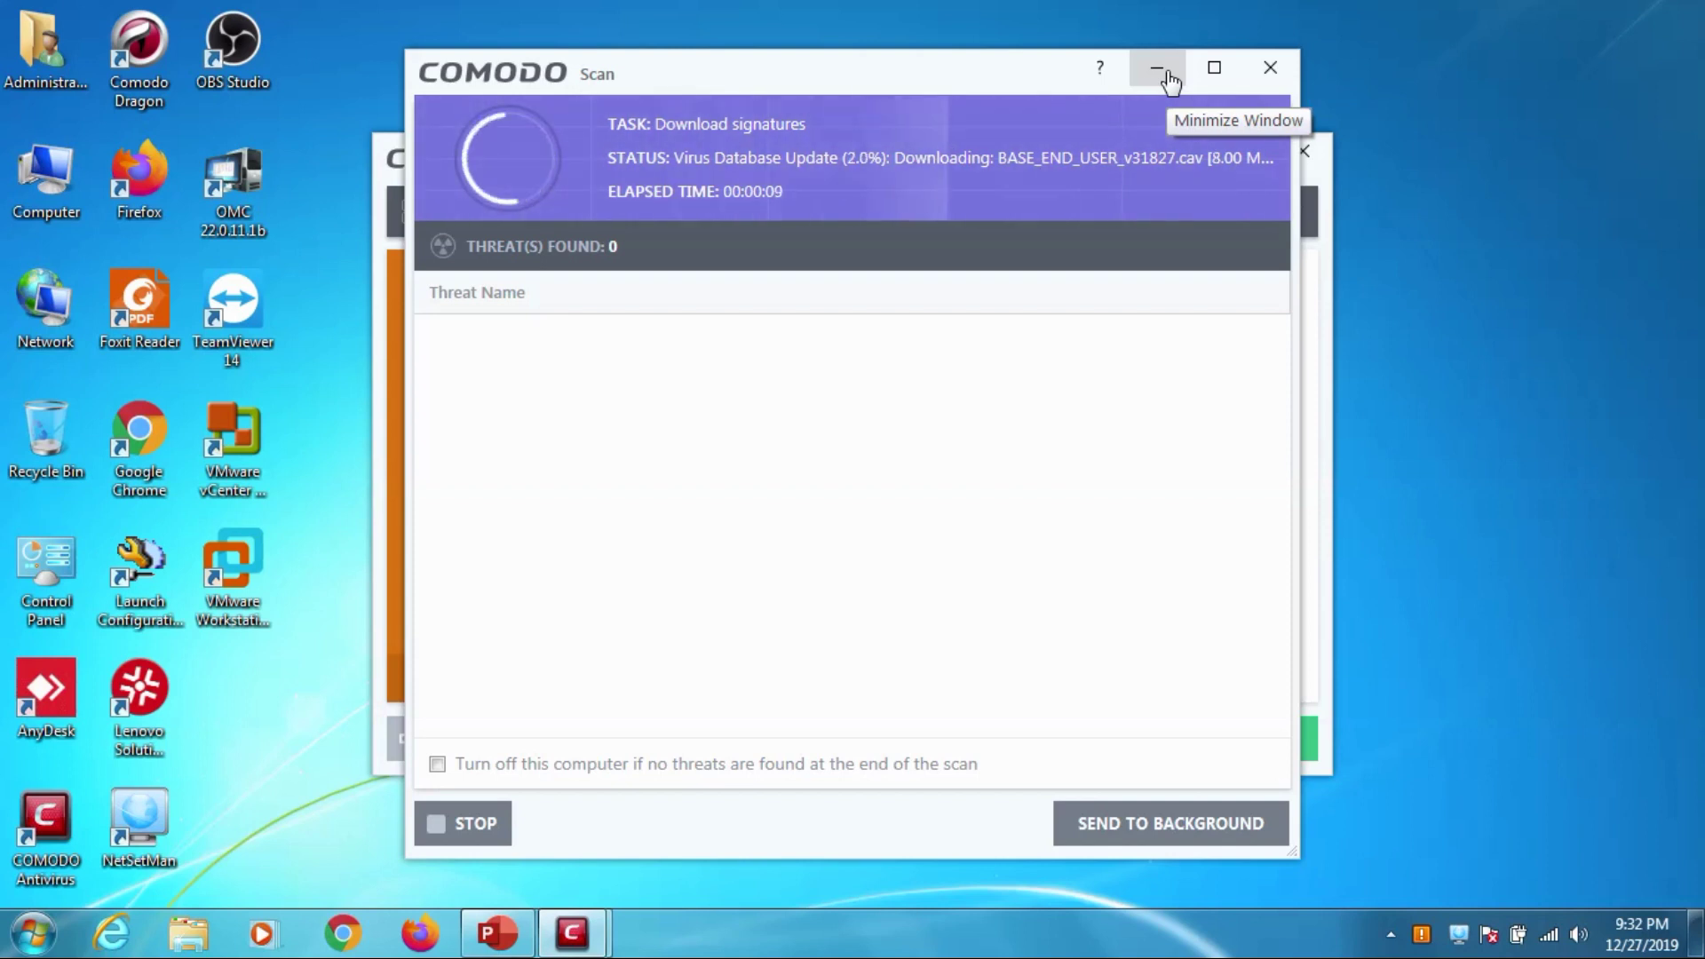
left_click(1169, 80)
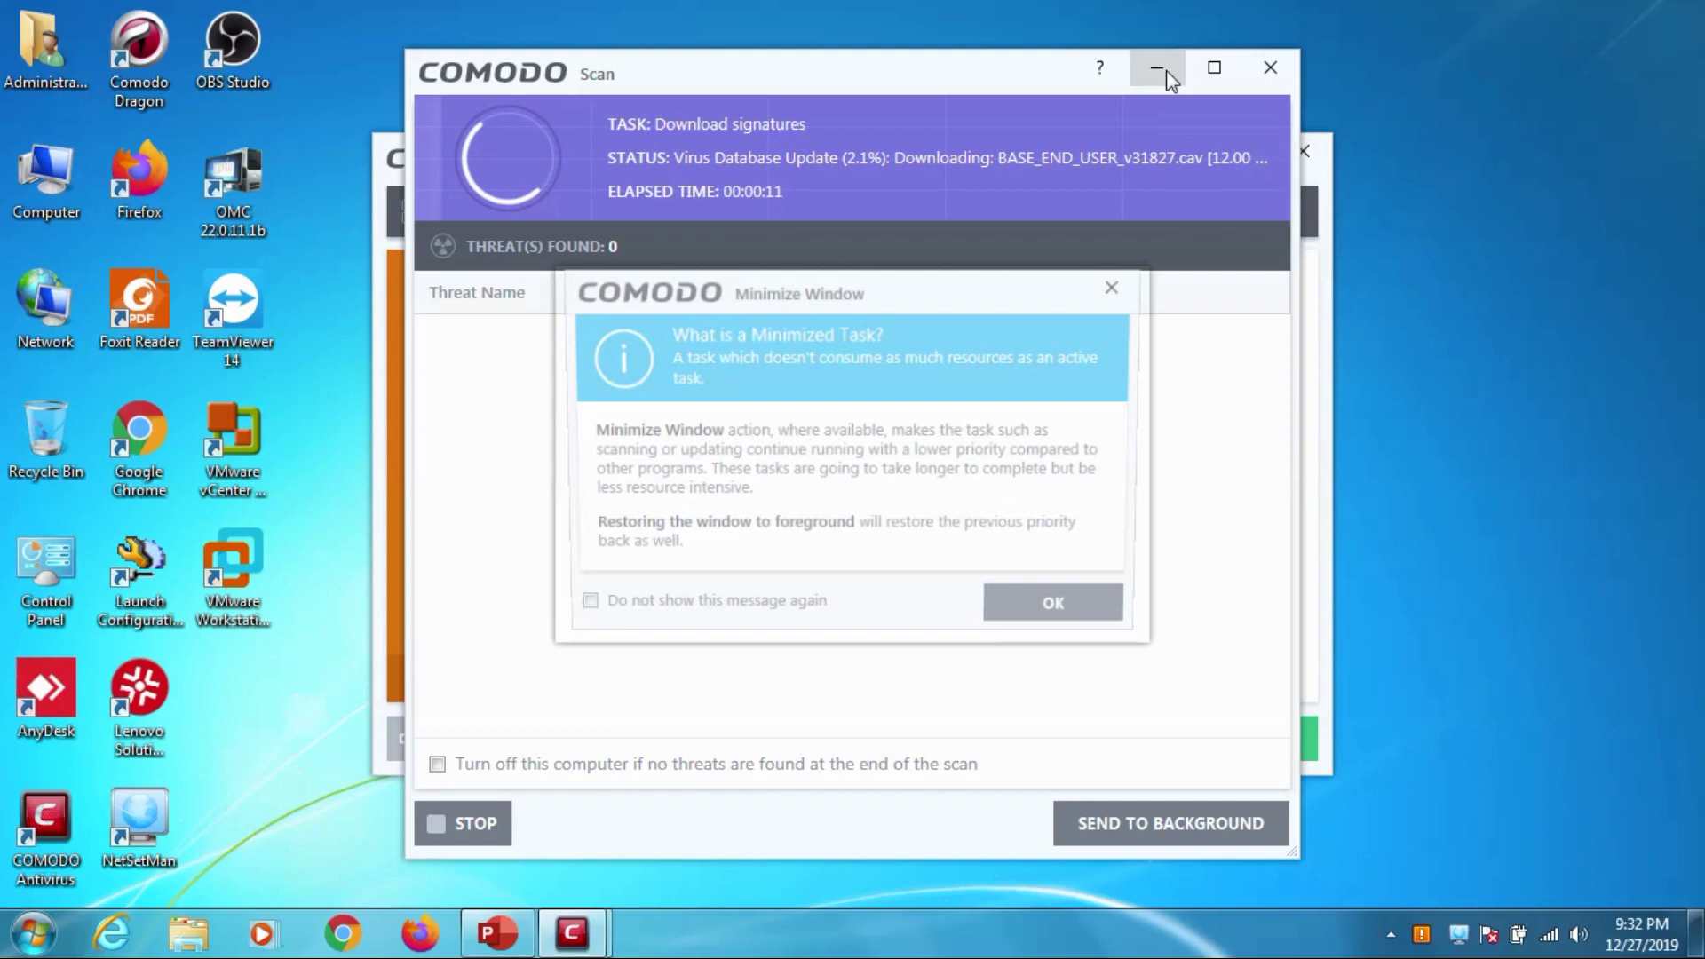
left_click(782, 611)
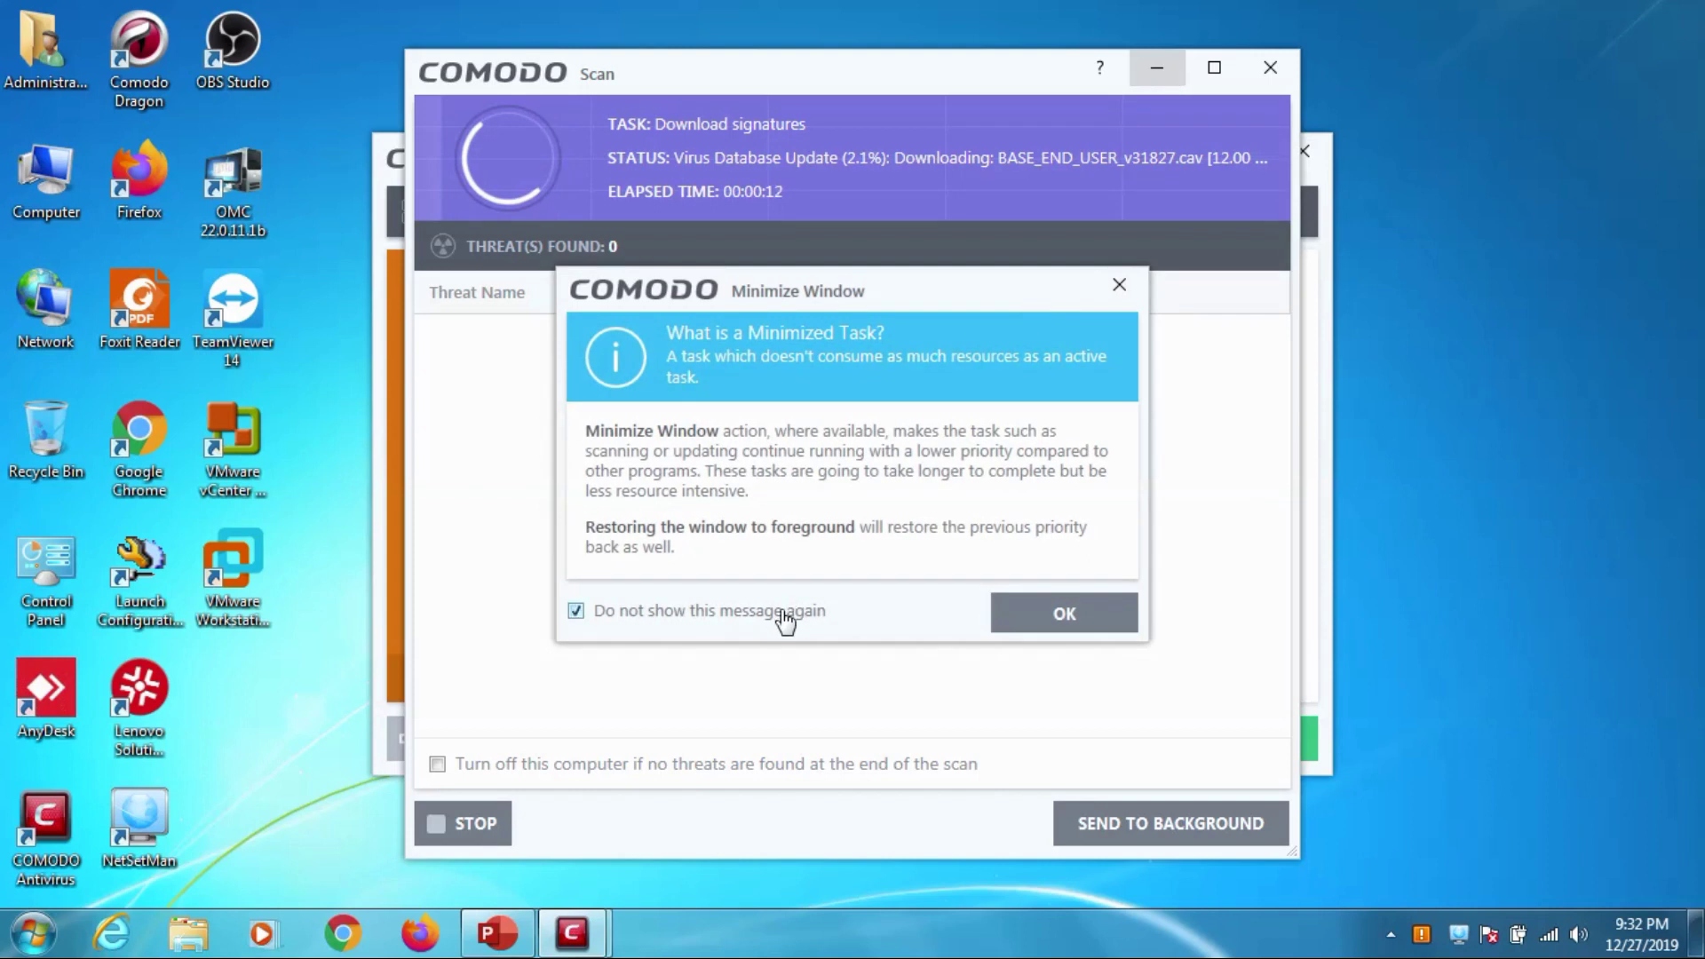
left_click(1062, 612)
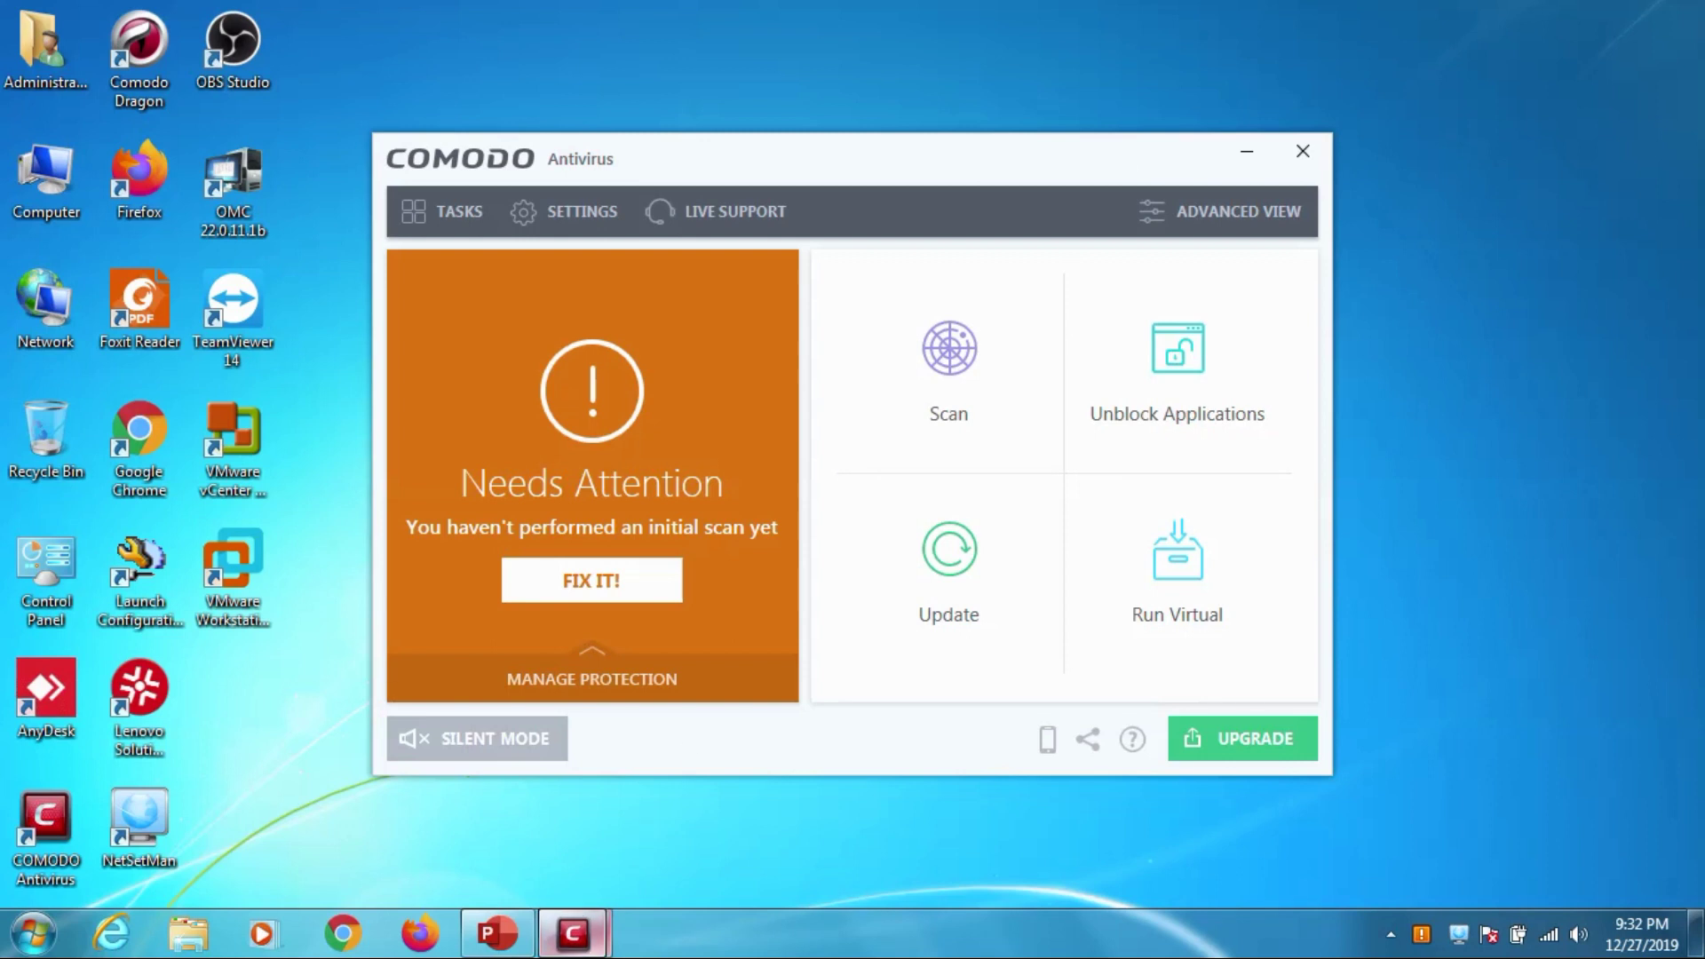
Restore the scan window, close the main window, and move the scan window on the refreshed desktop.
mouse_move(573, 932)
left_click(771, 829)
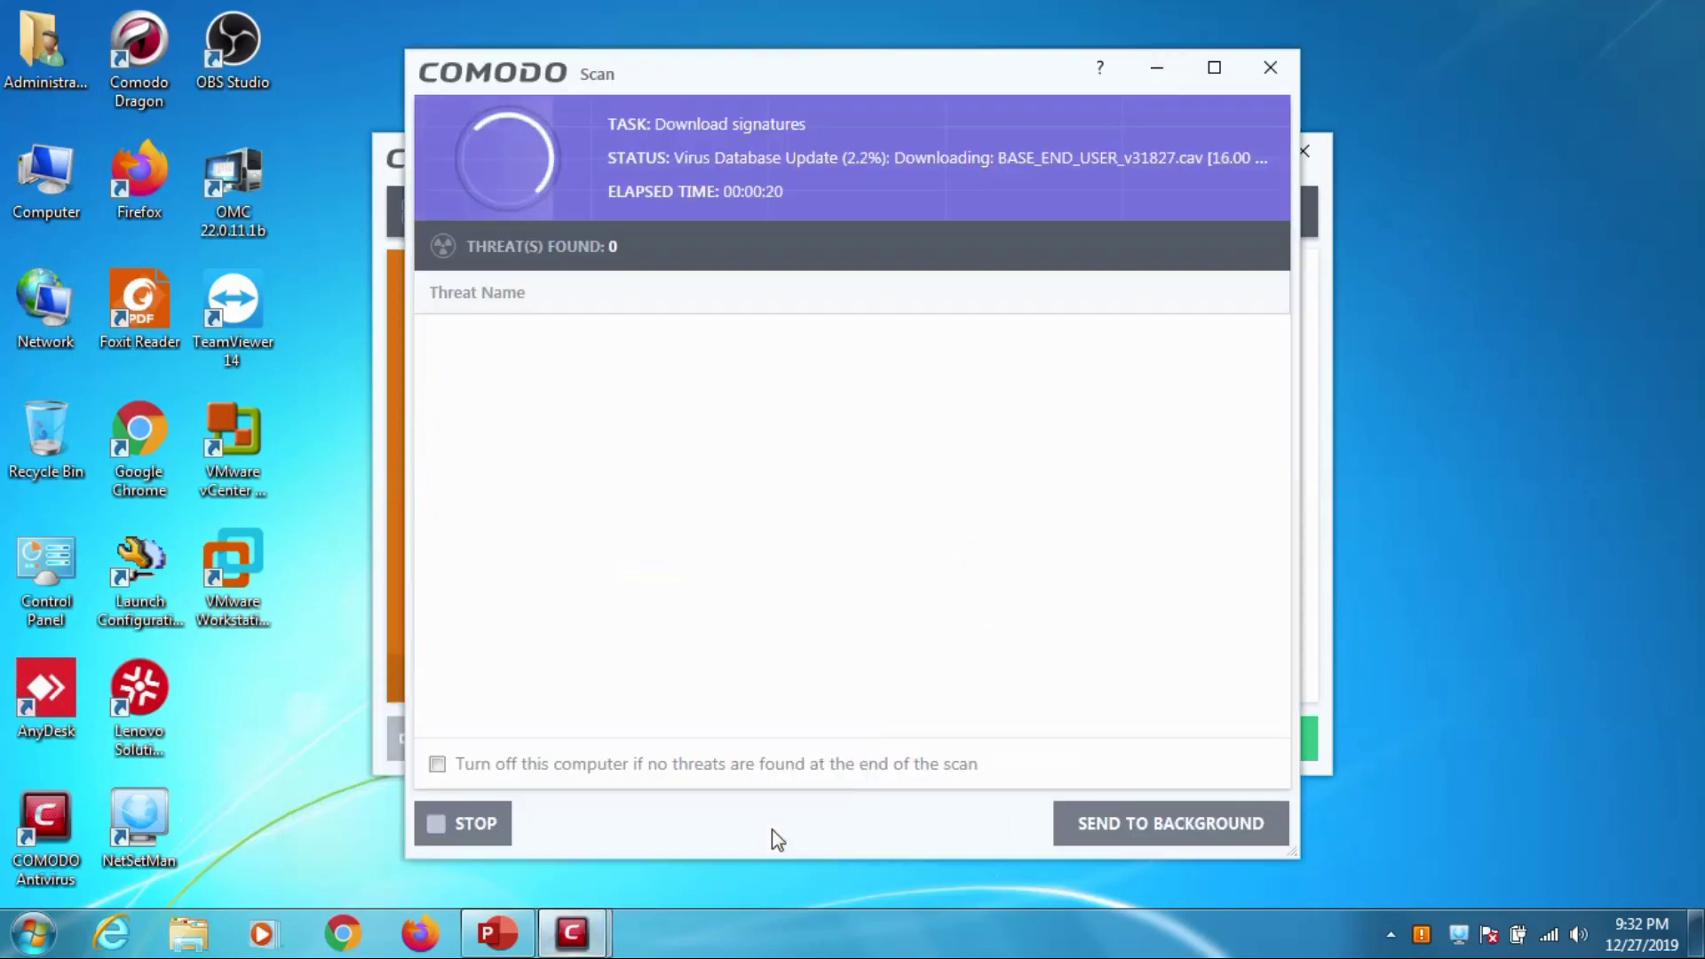
left_click(1325, 264)
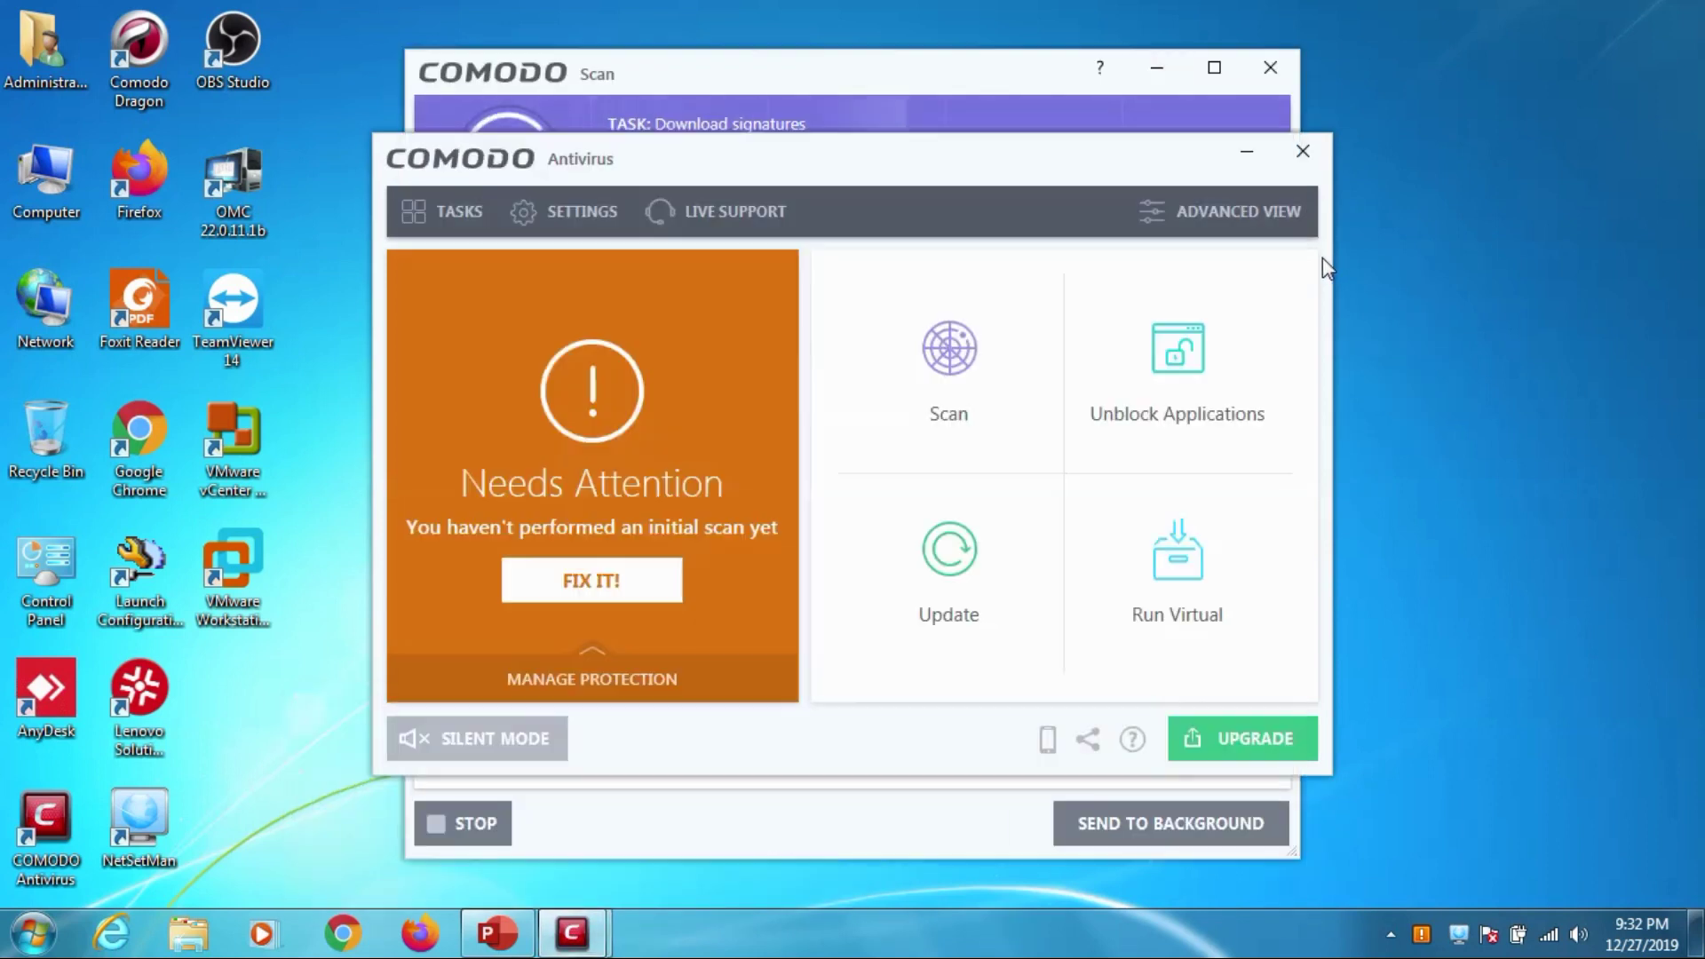
left_click(1302, 152)
right_click(1390, 291)
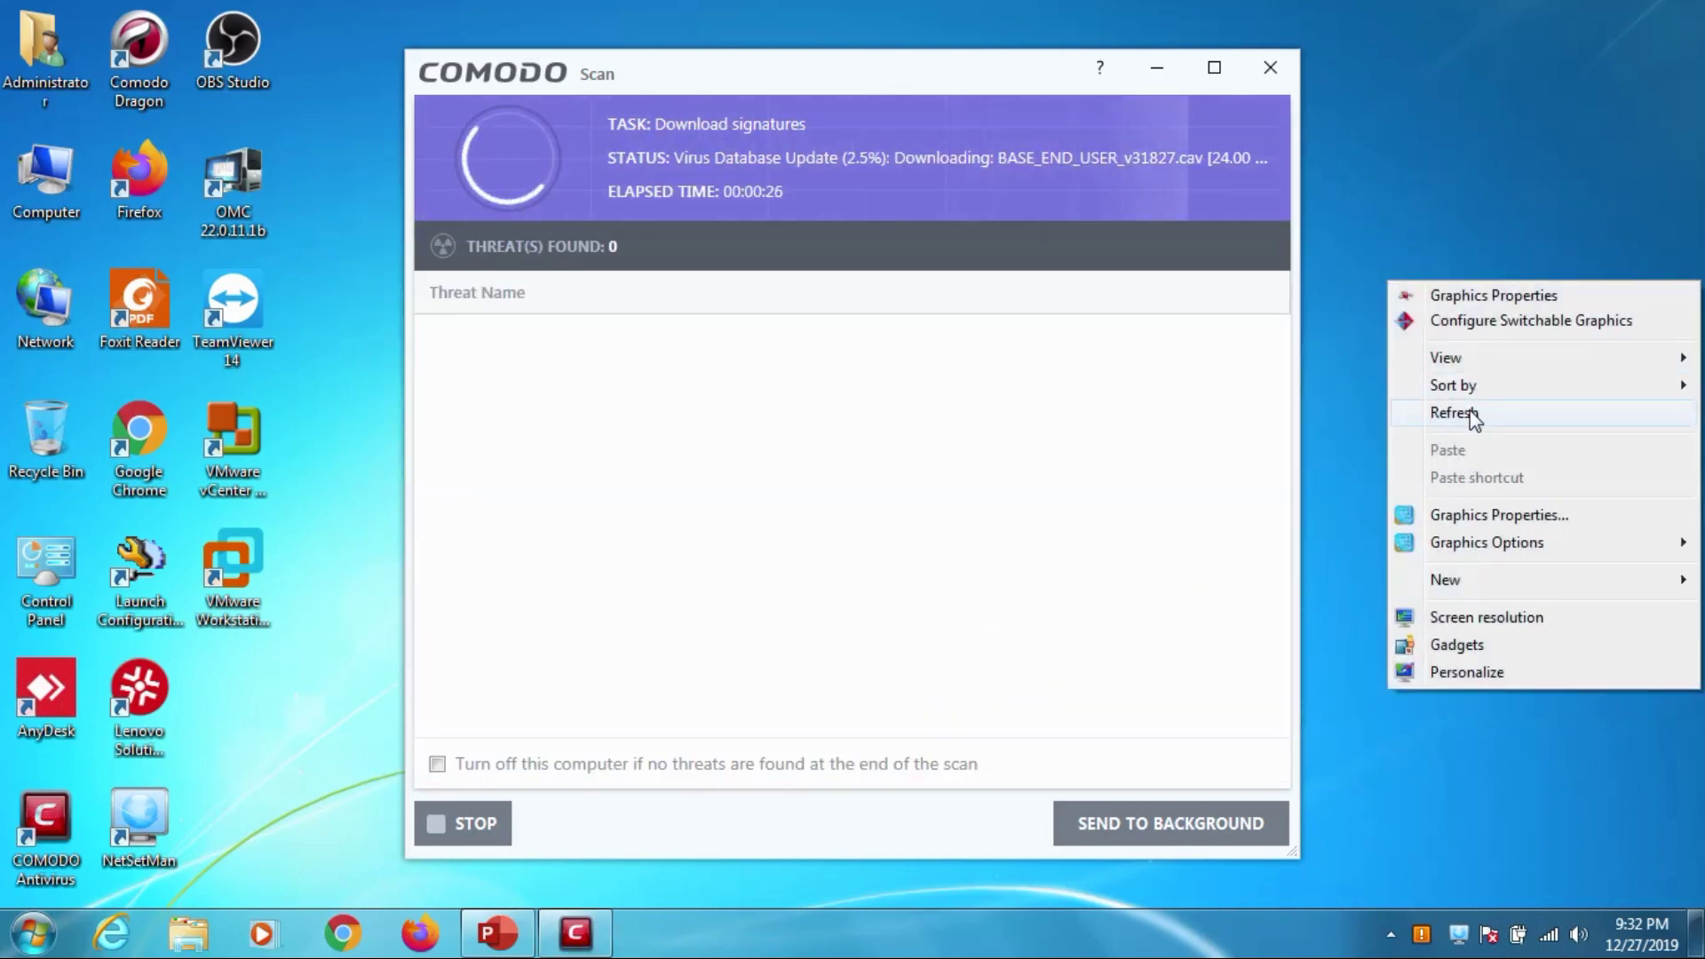
left_click(1467, 416)
left_click_drag(762, 67, 658, 119)
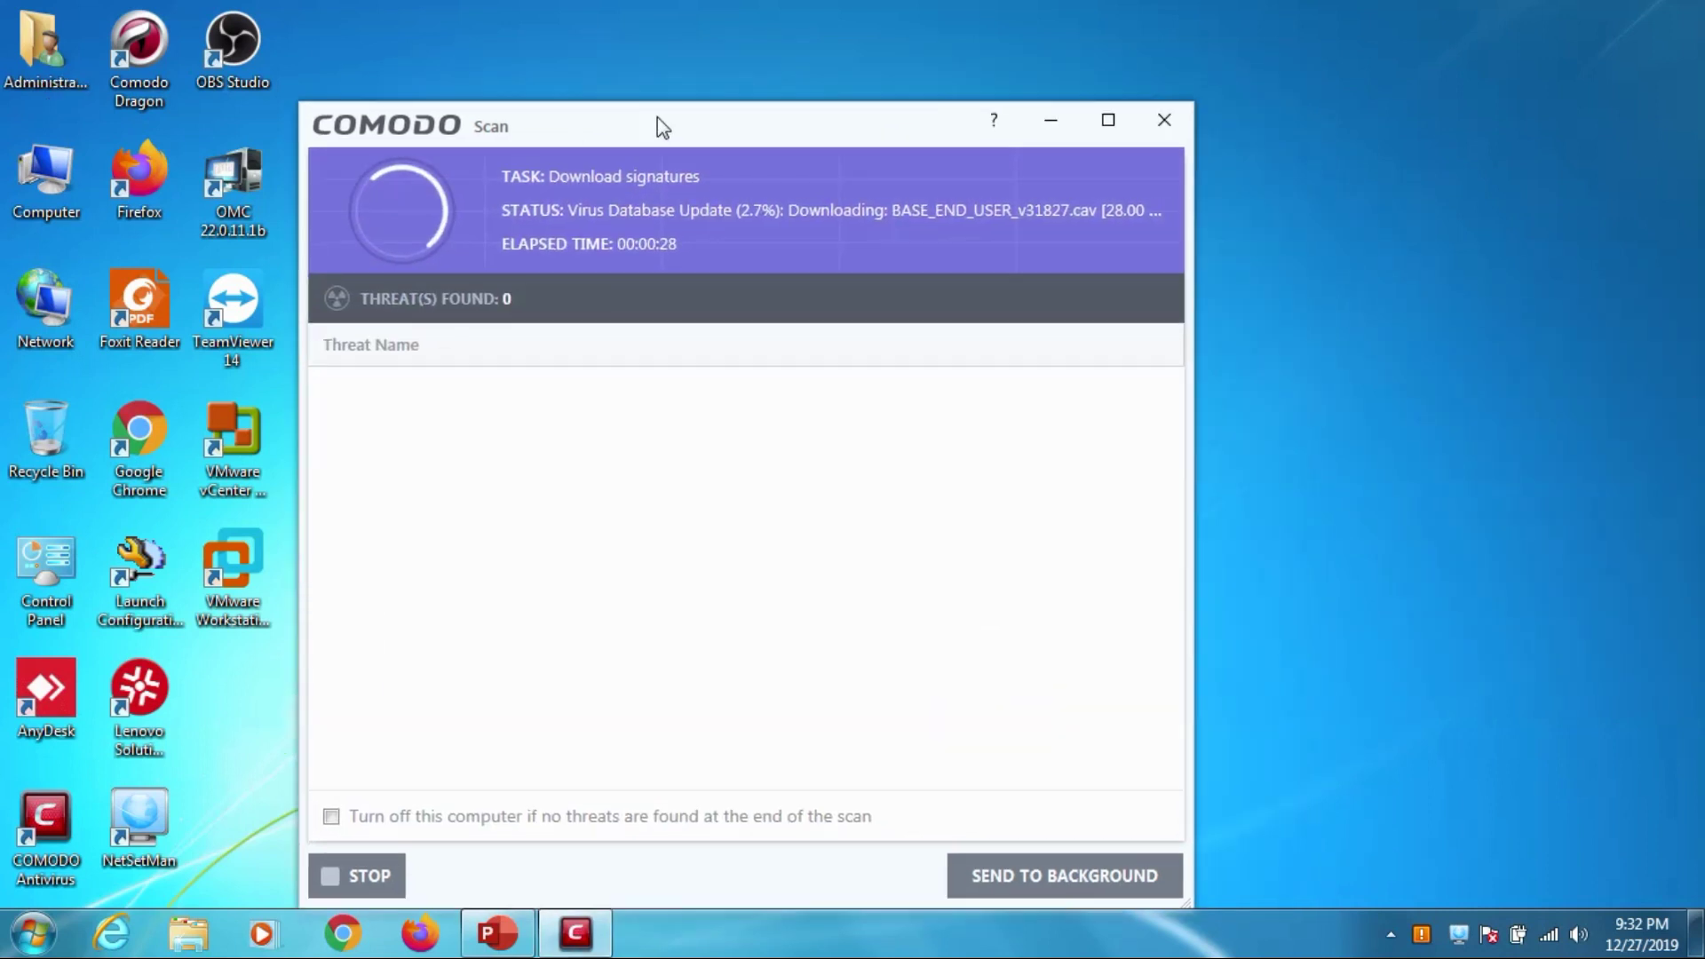
right_click(1379, 340)
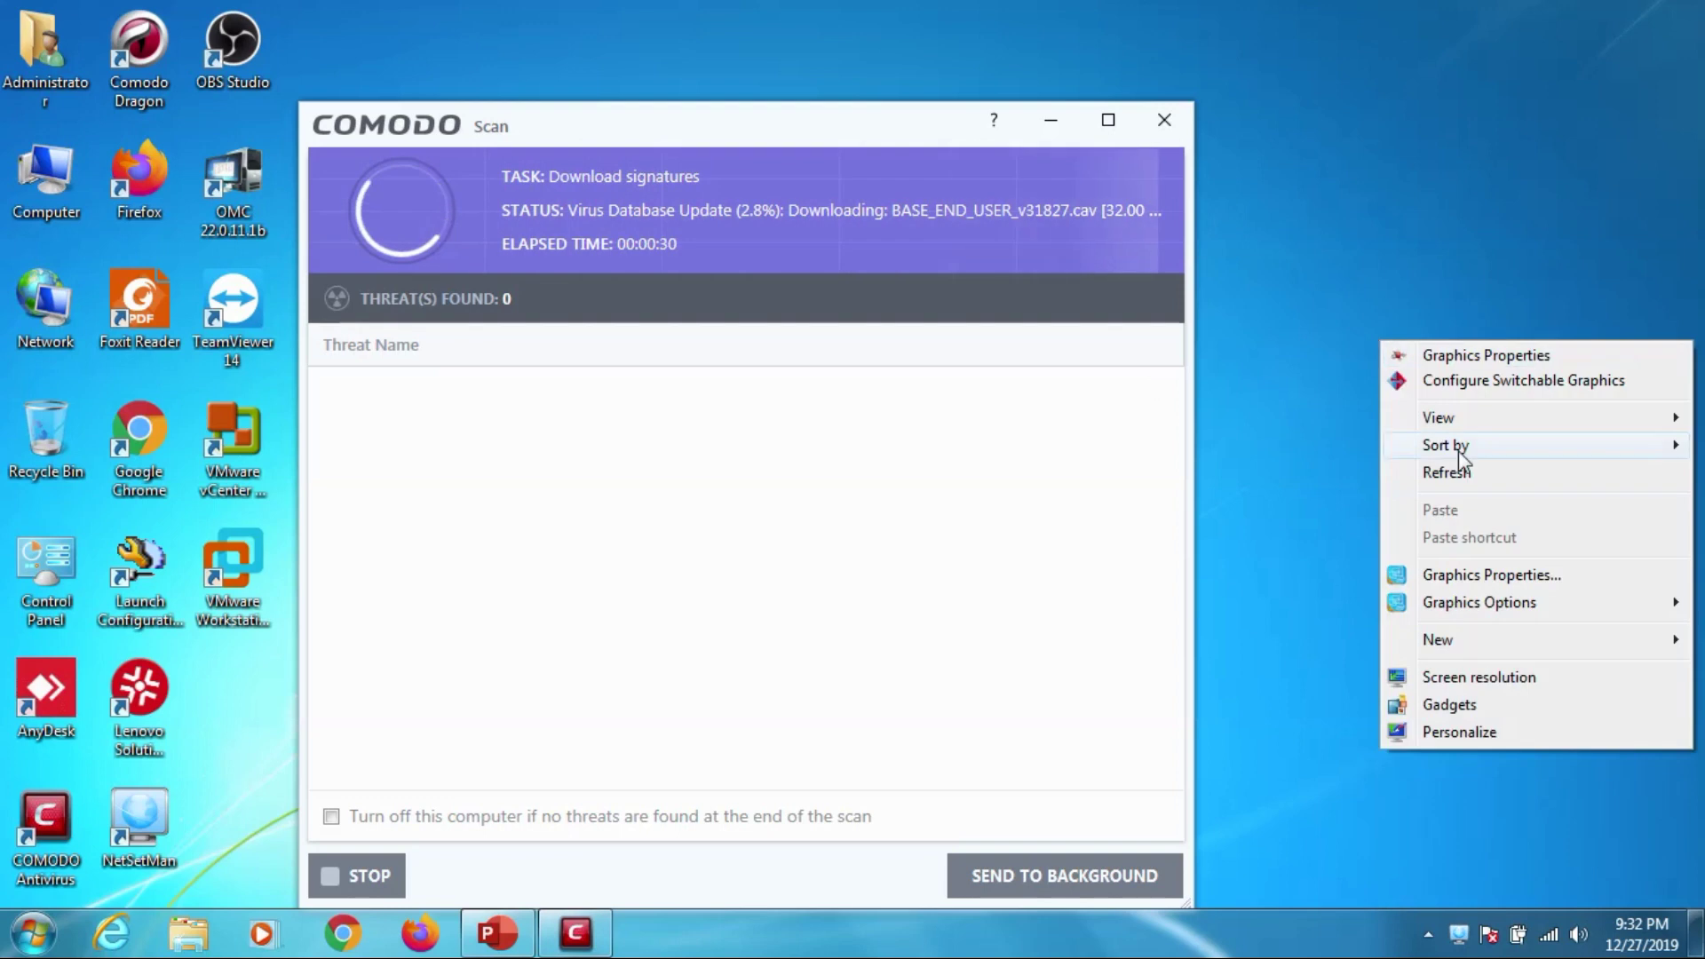
left_click(1448, 472)
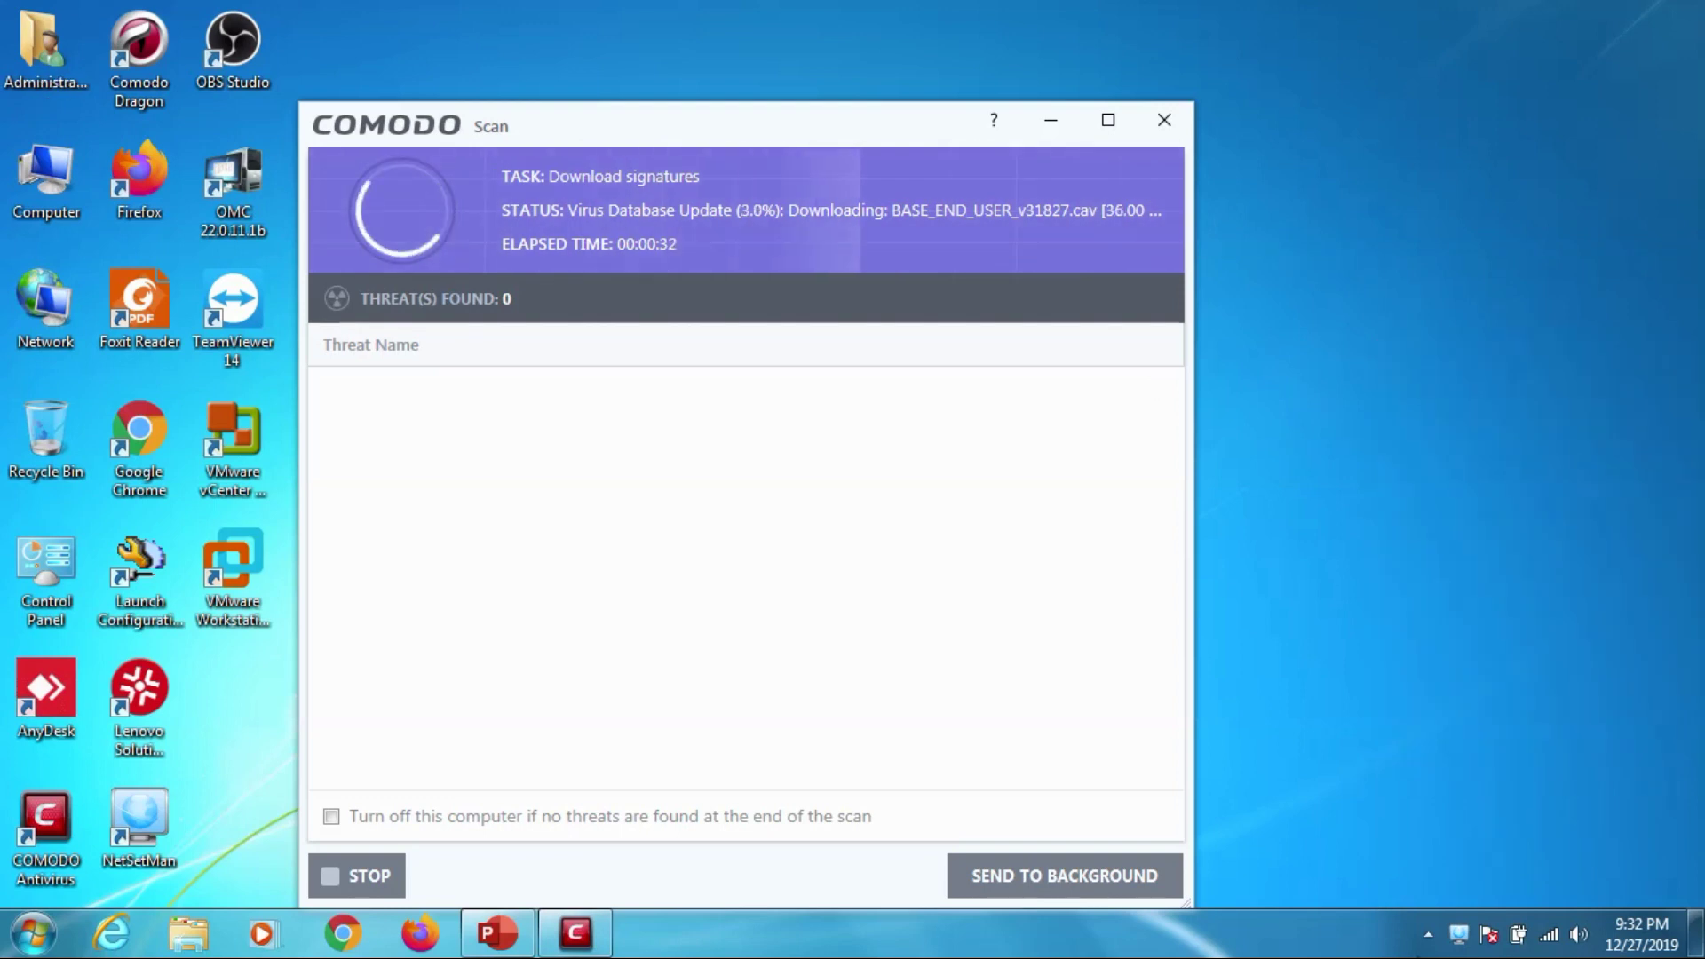
Move the Comodo icon into the visible tray and reopen the main antivirus window from its menu.
left_click(1429, 934)
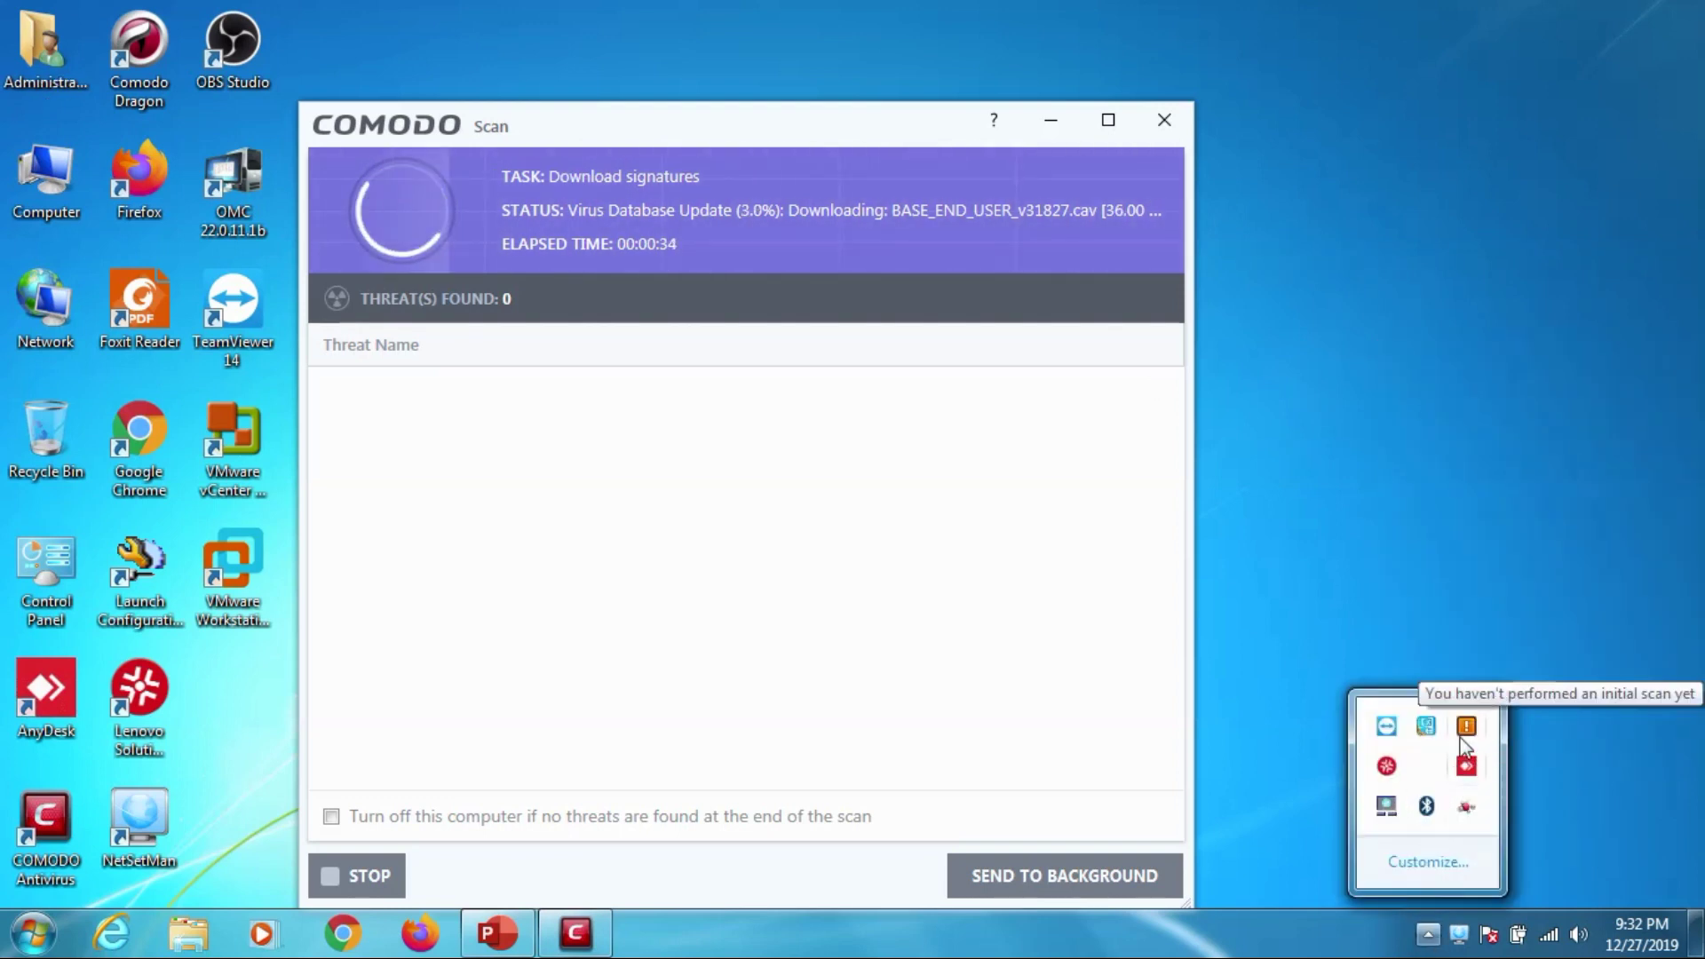
left_click_drag(1461, 740, 1454, 945)
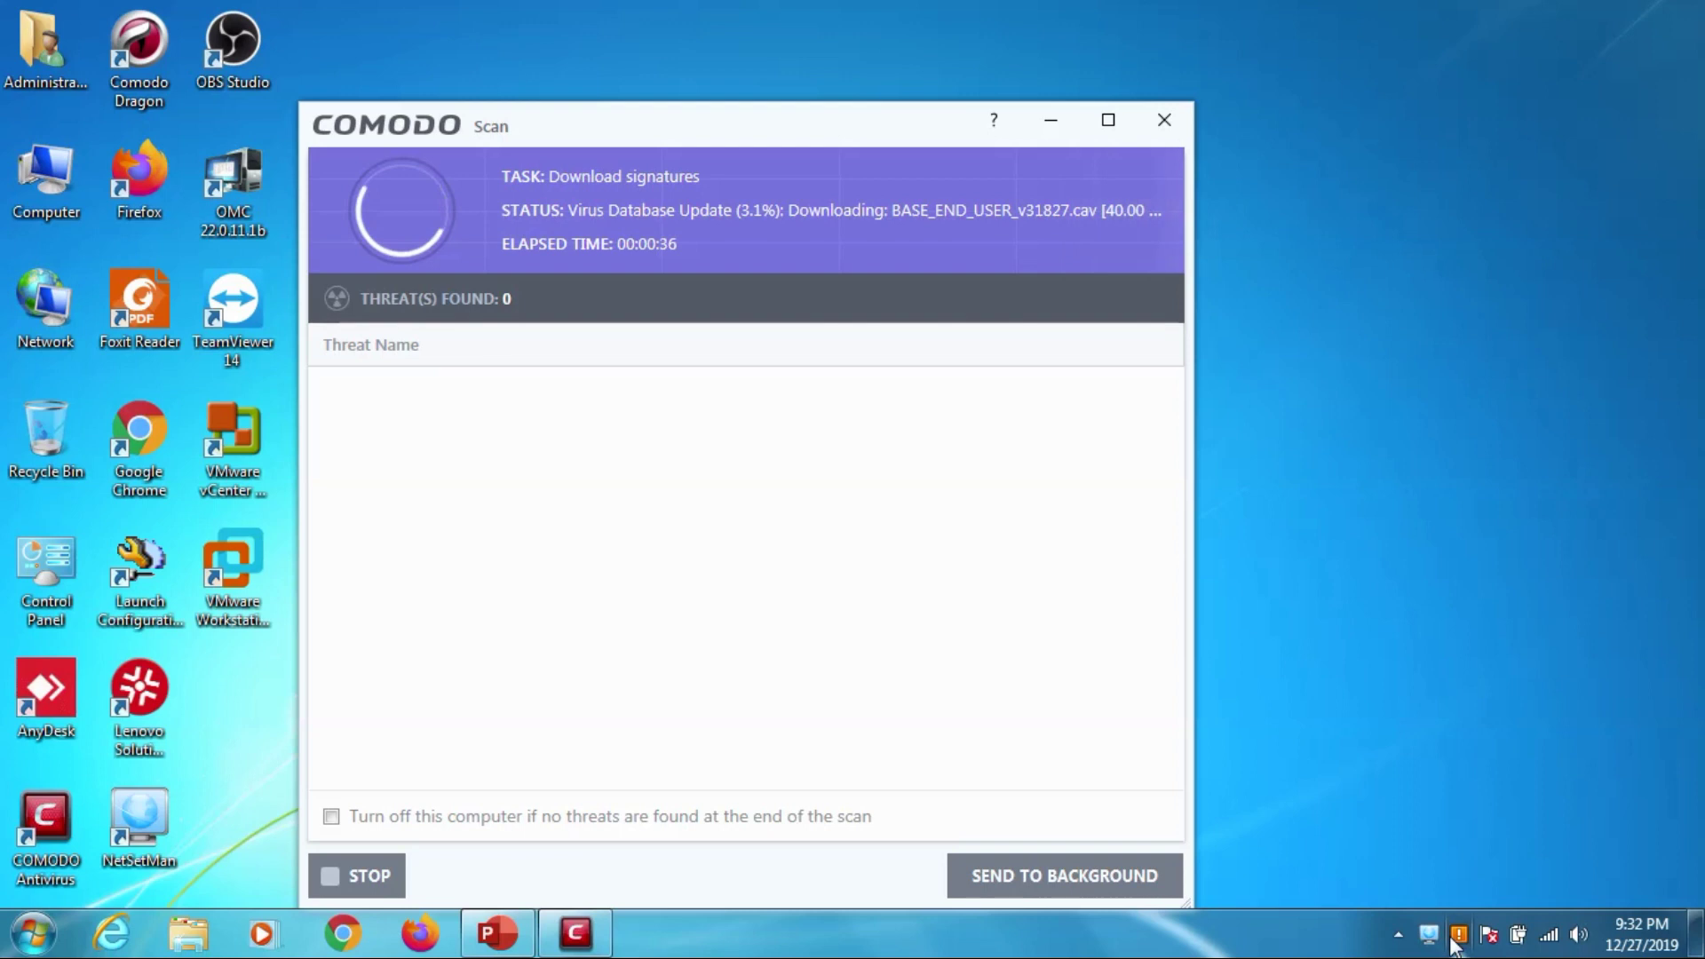
right_click(1454, 943)
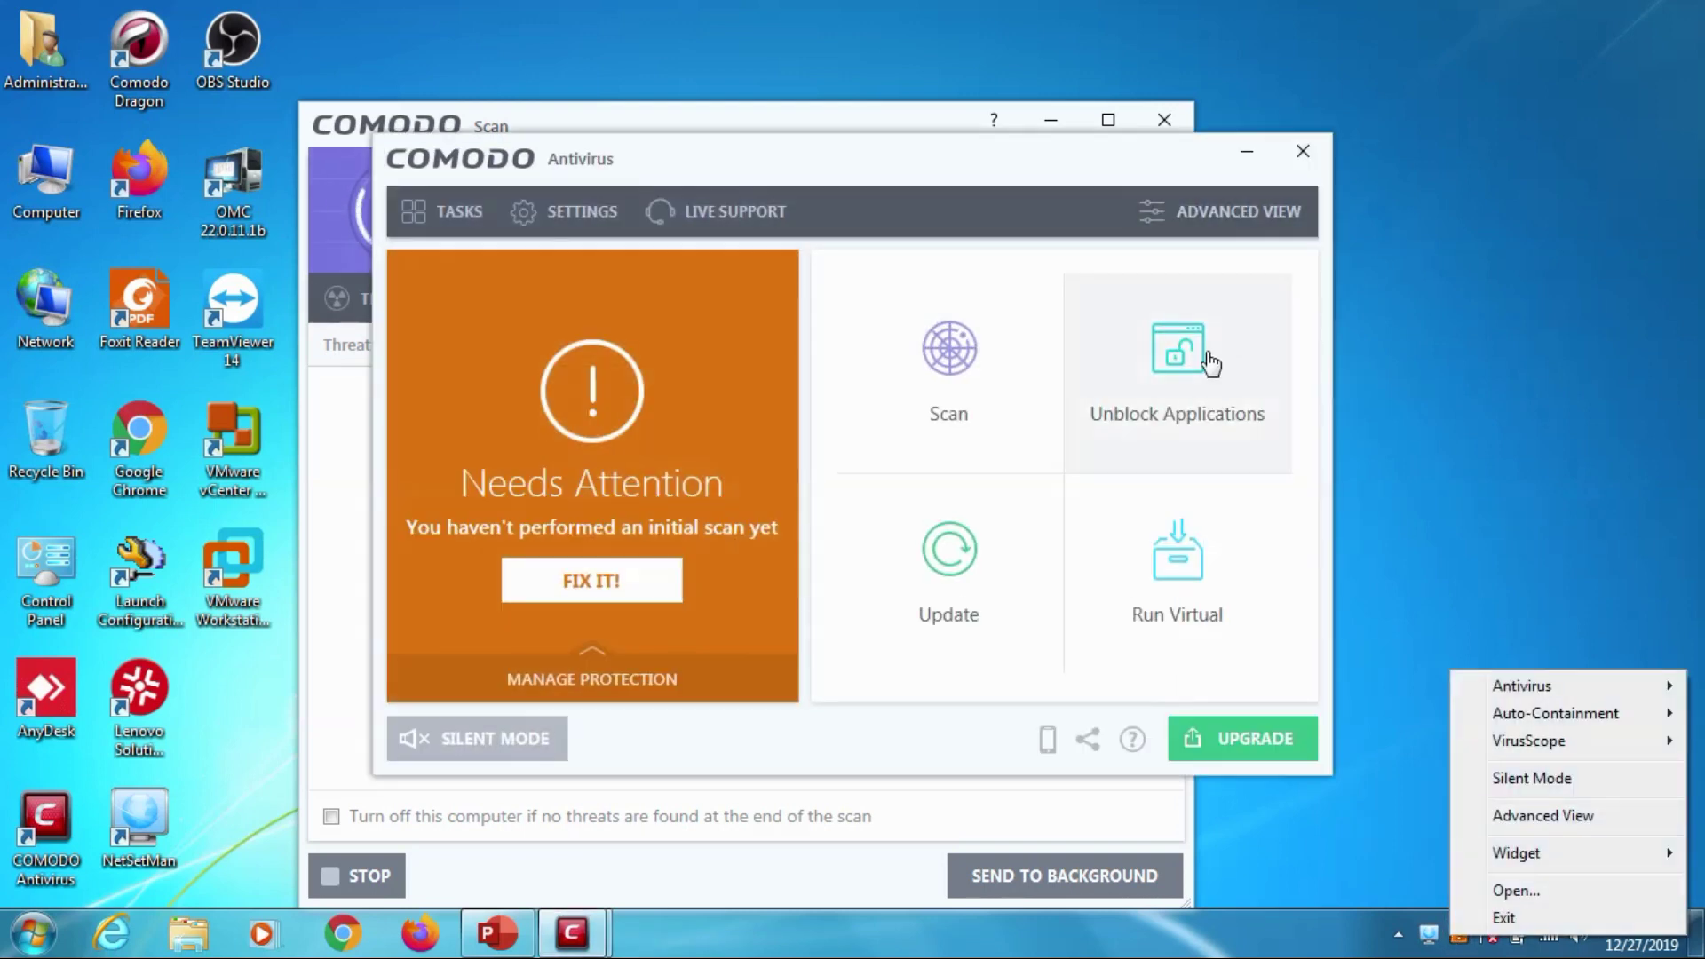
left_click_drag(851, 156, 738, 181)
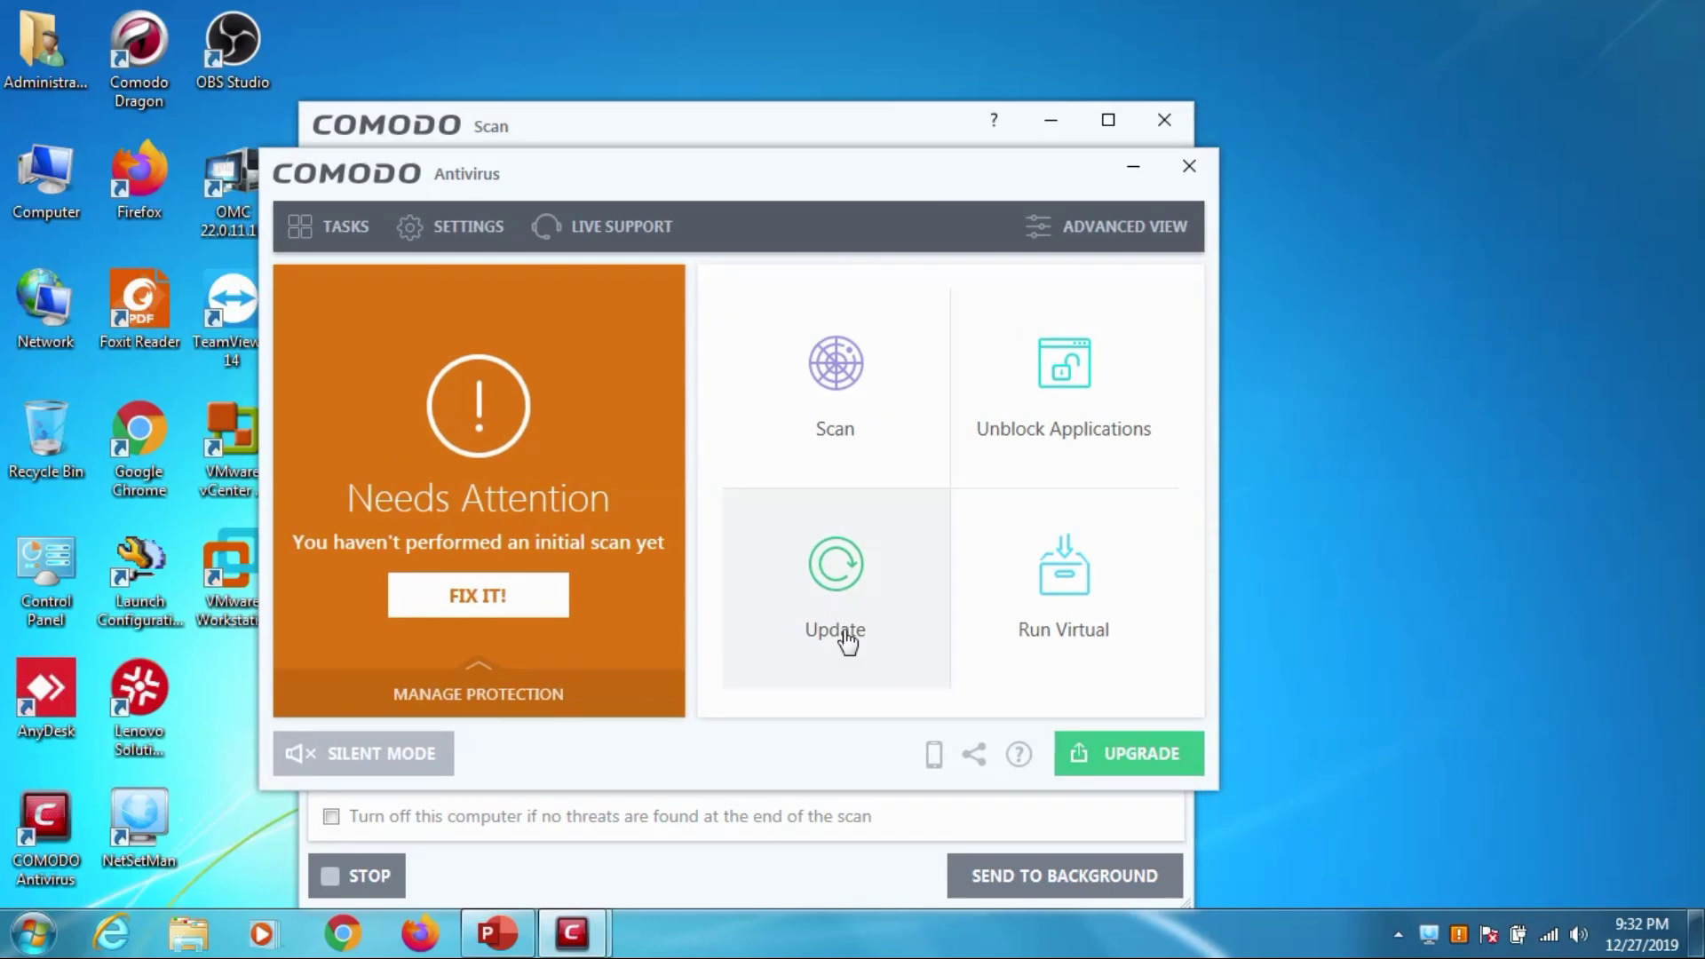
left_click(855, 483)
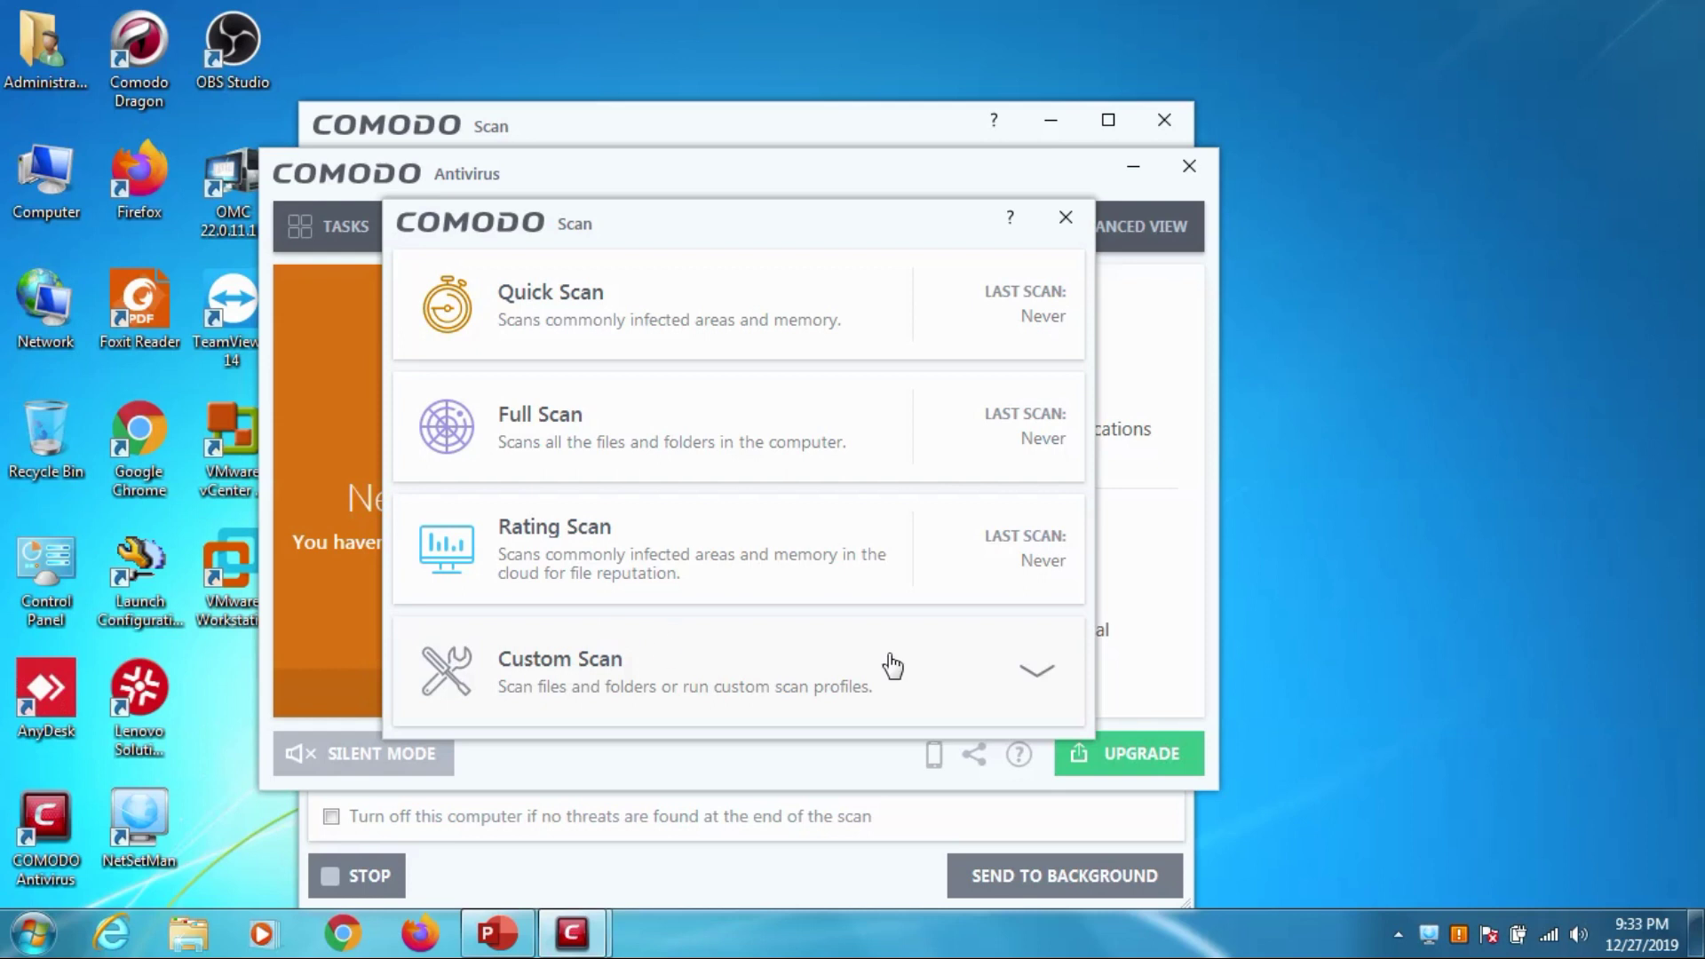
left_click(1037, 672)
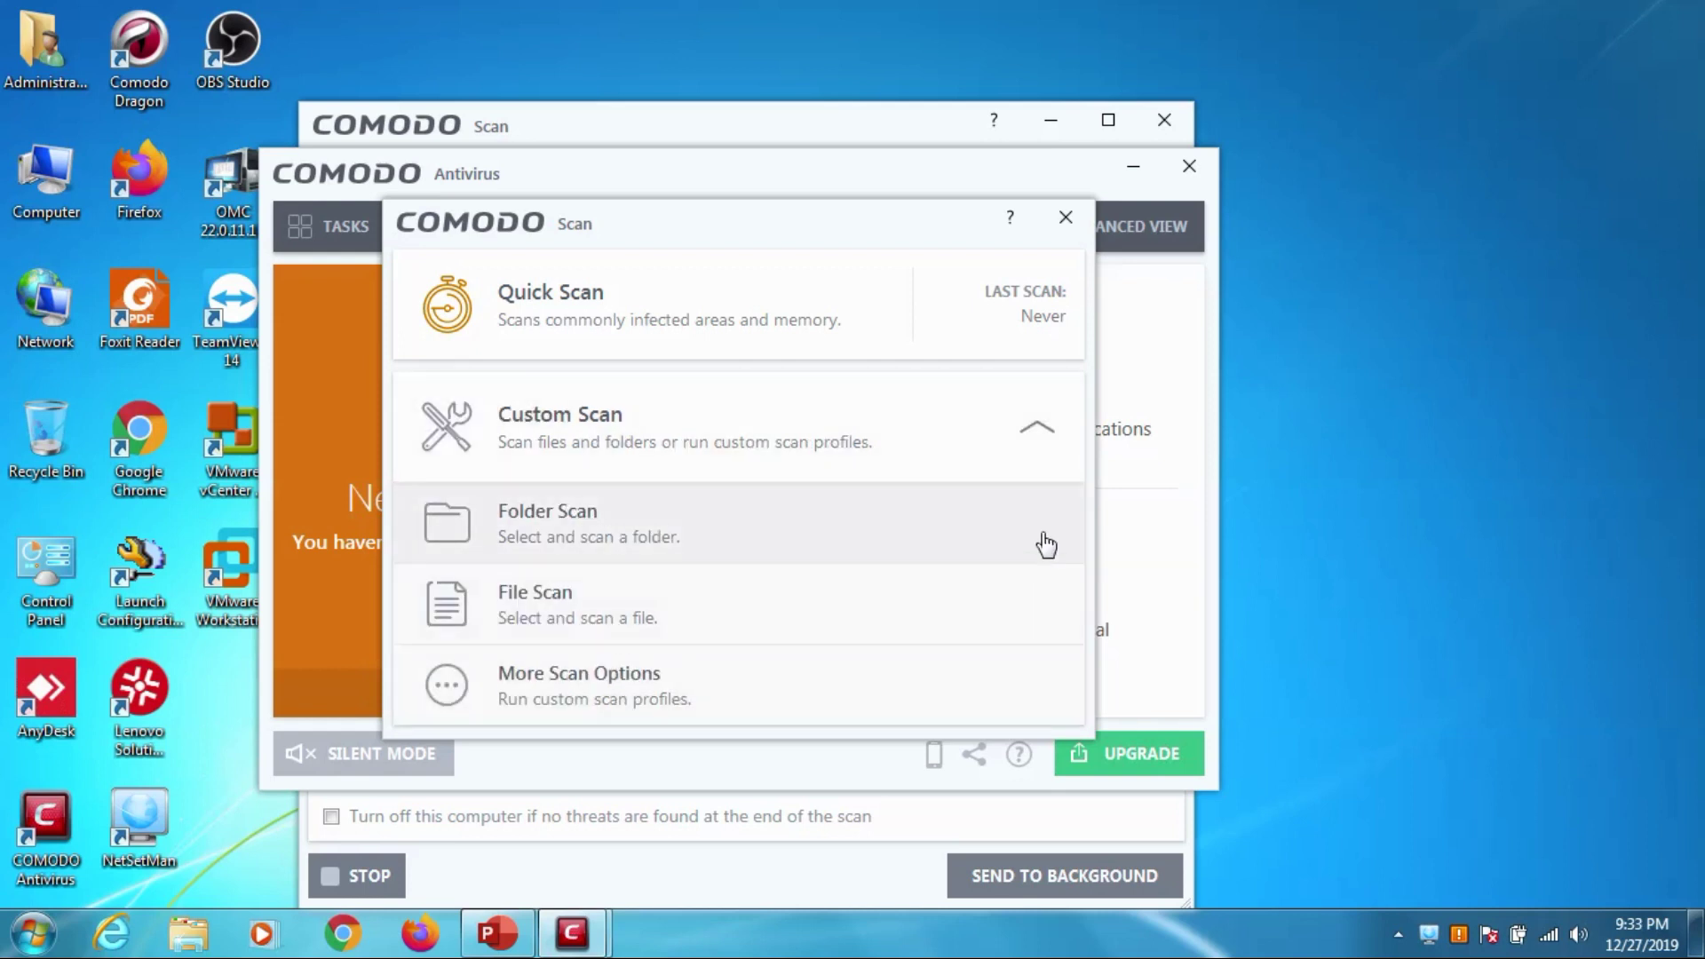
left_click(711, 675)
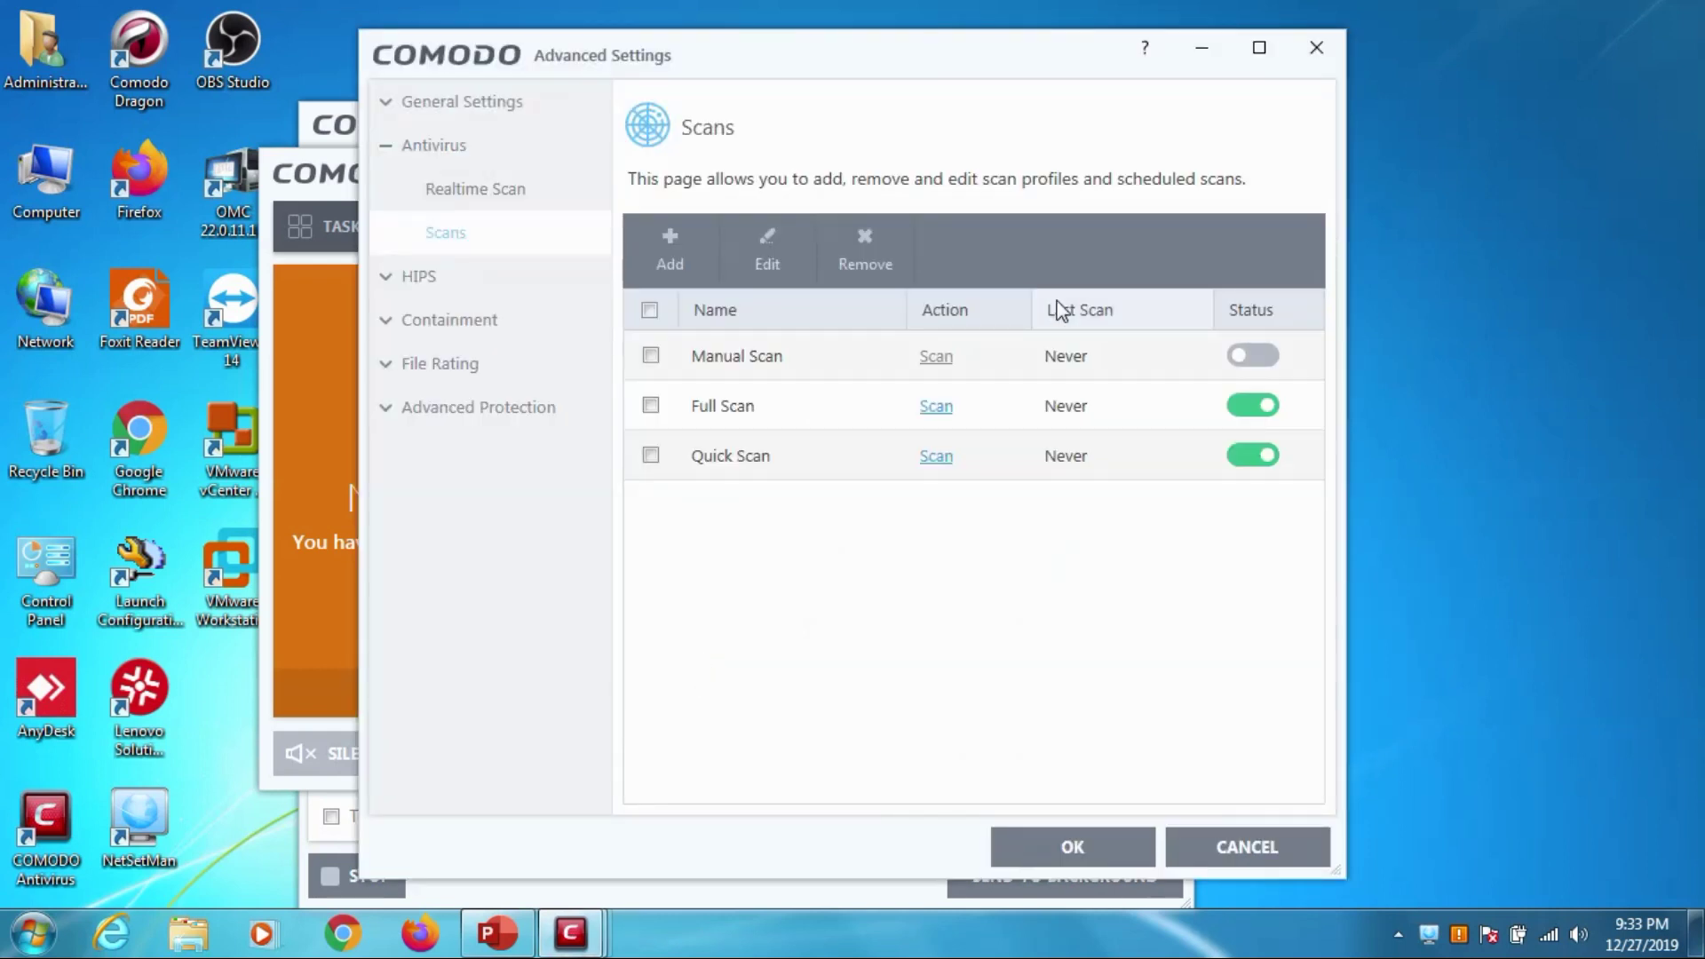
left_click(1314, 52)
left_click(1104, 388)
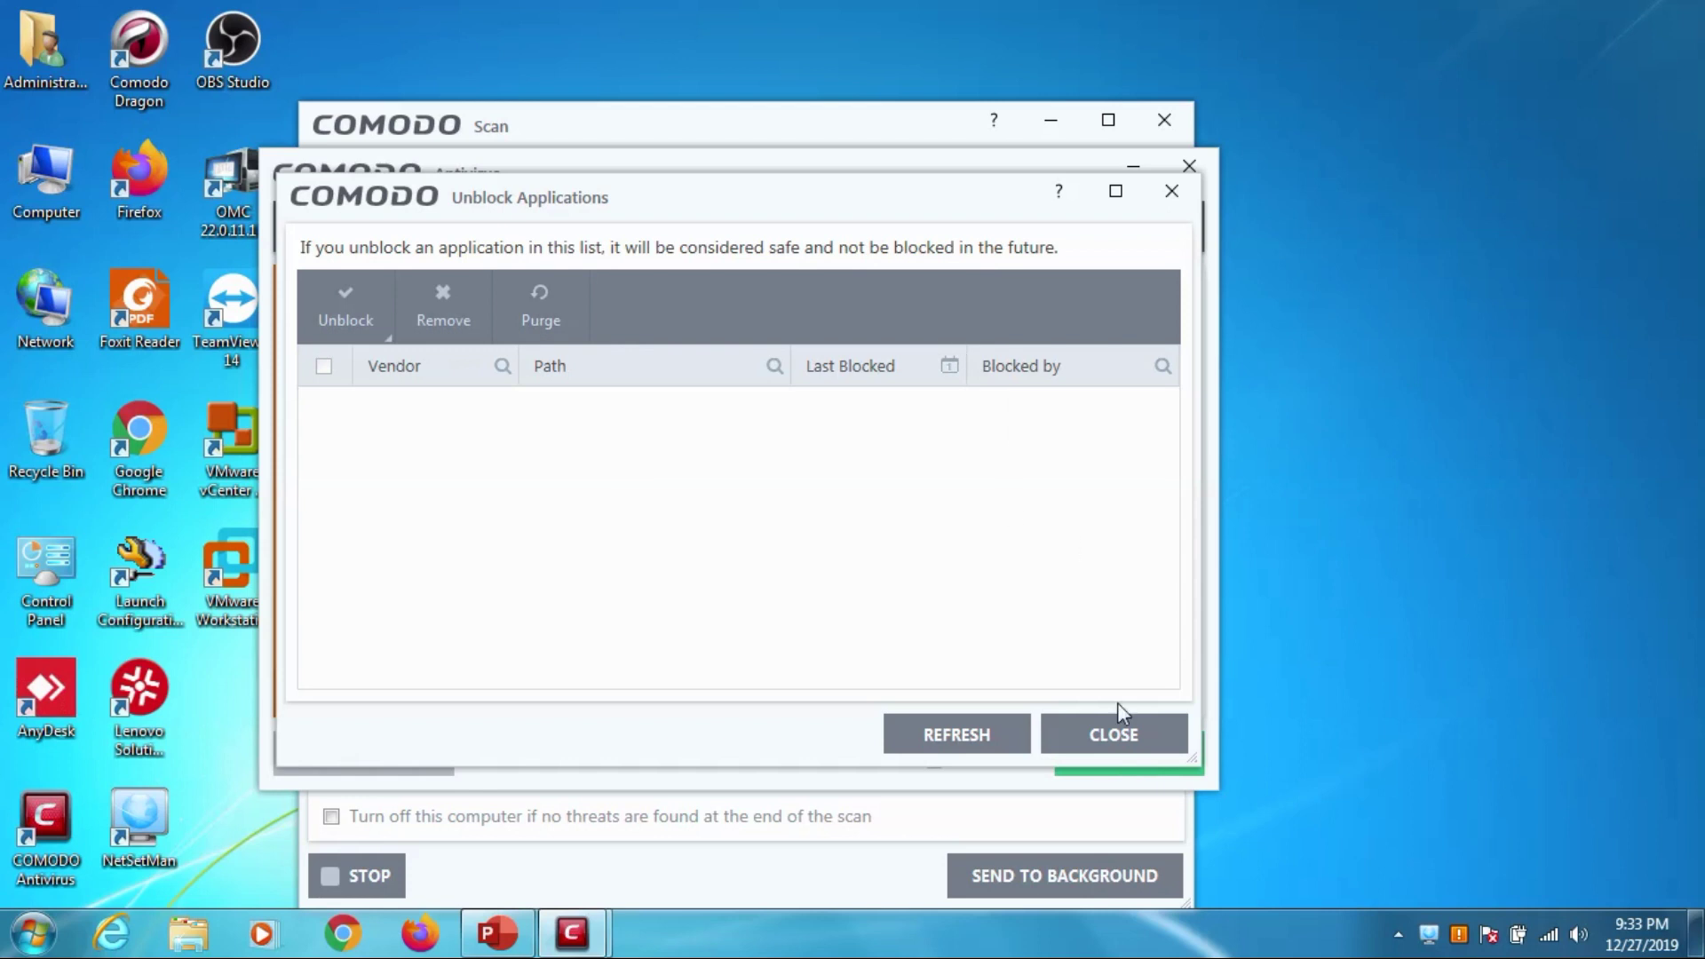
left_click(1113, 733)
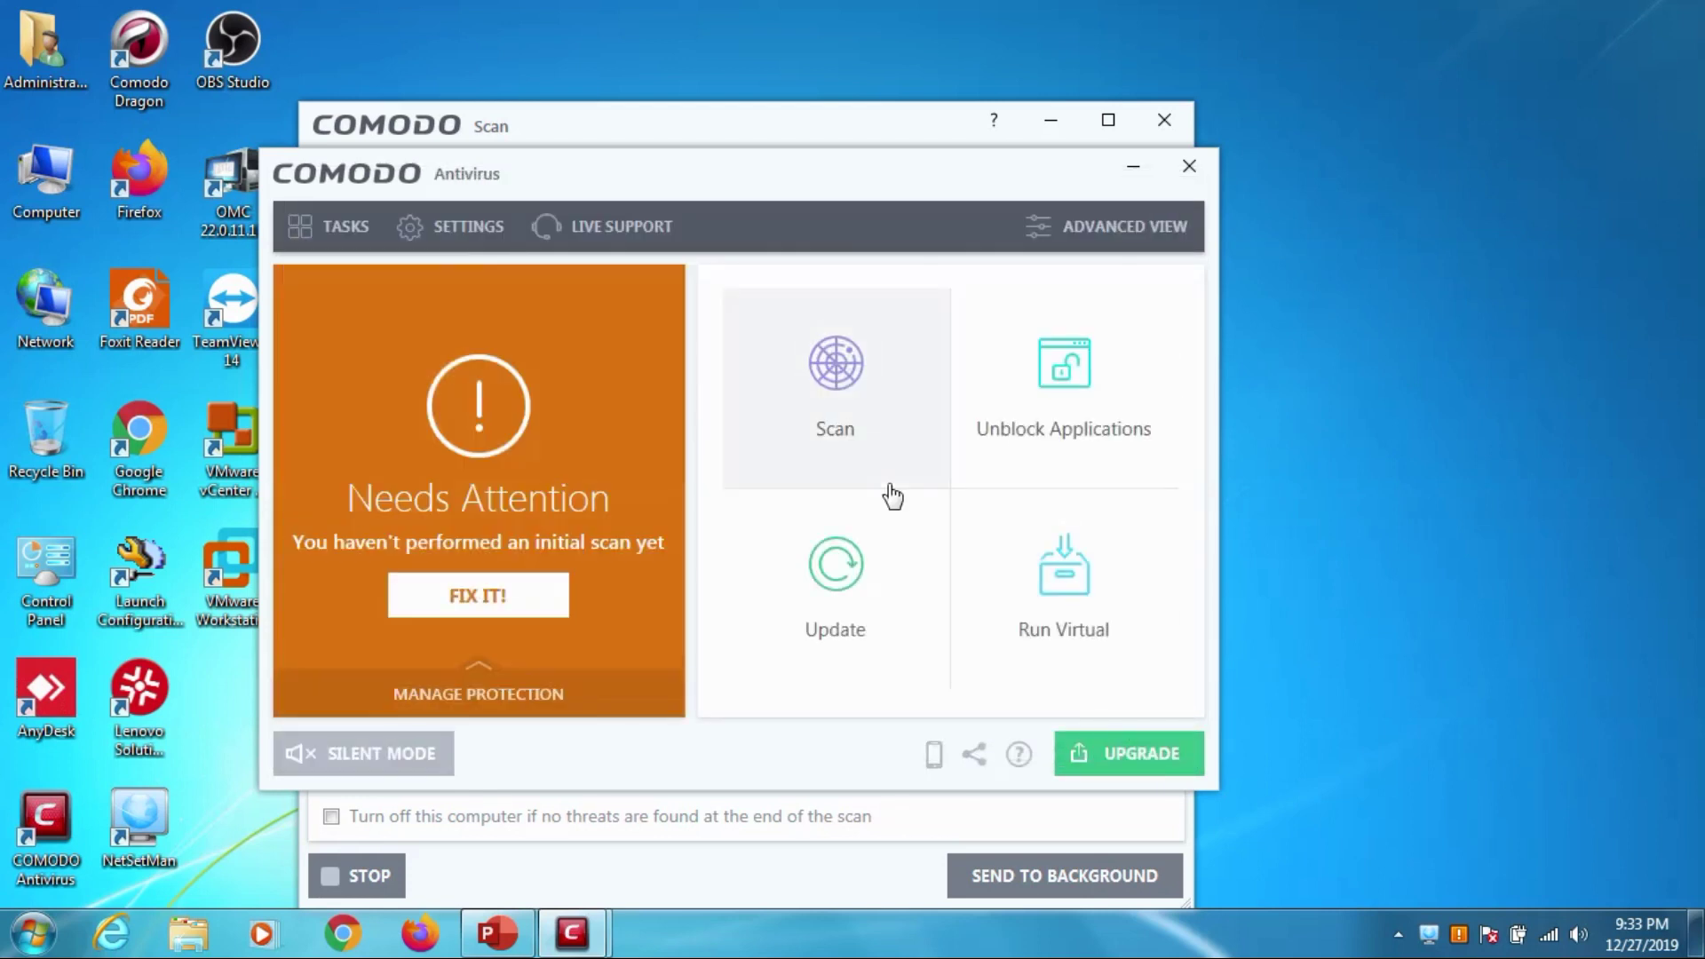
left_click(934, 754)
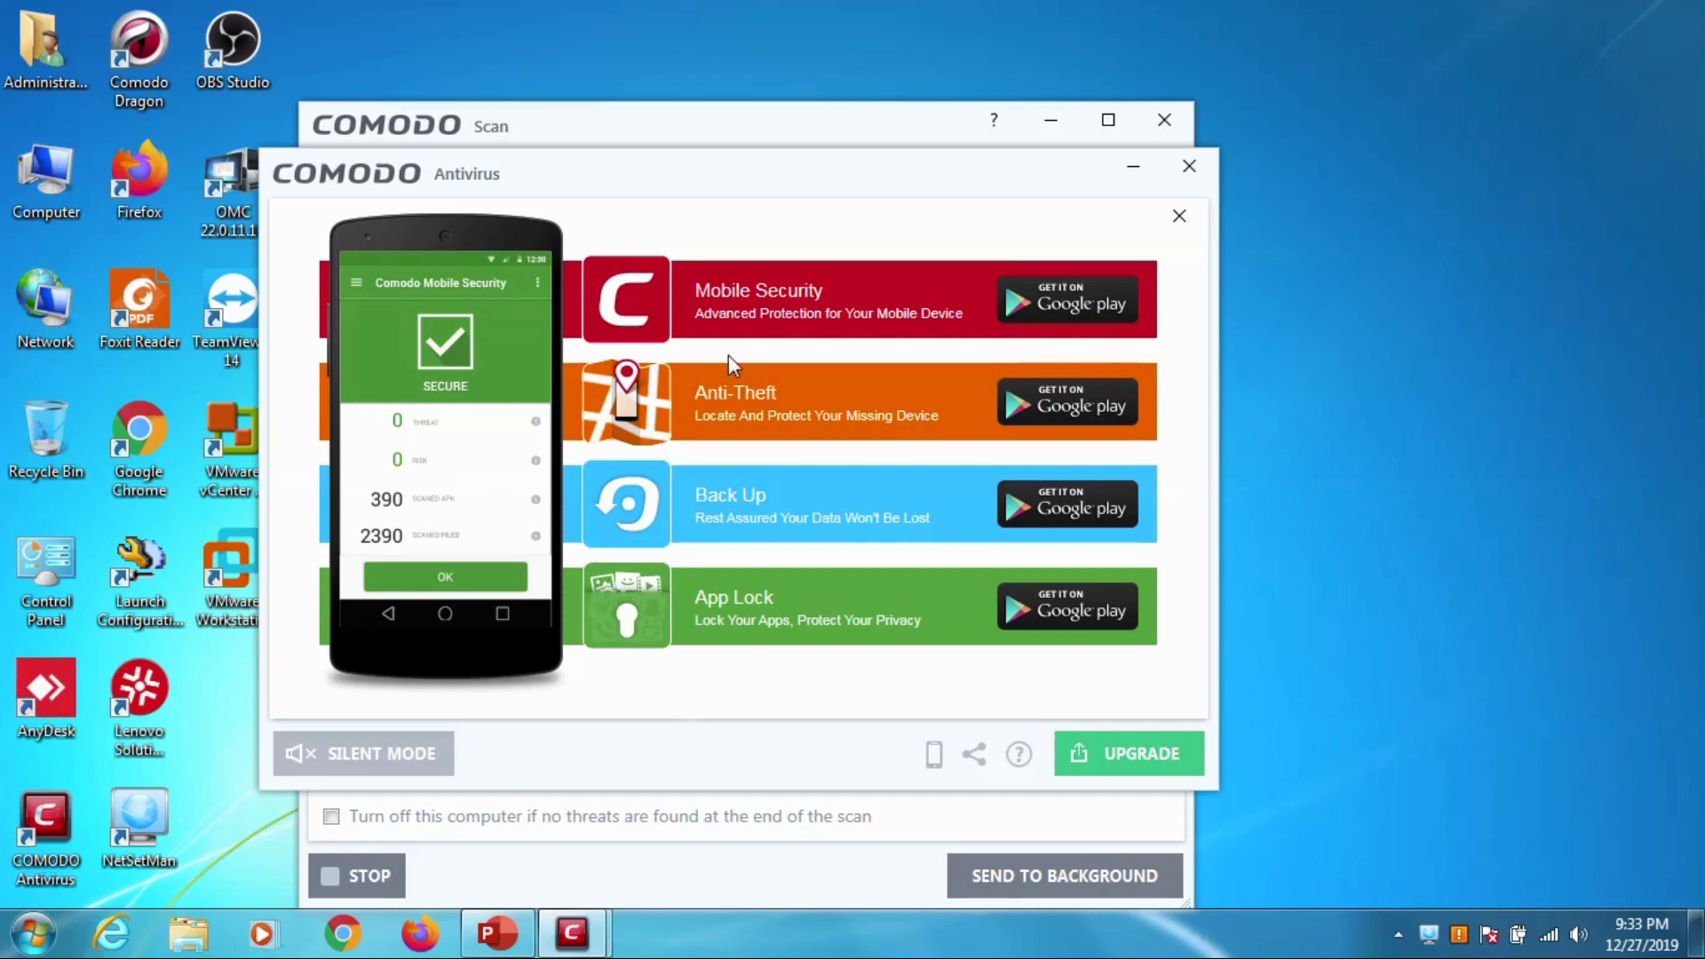
left_click(1179, 216)
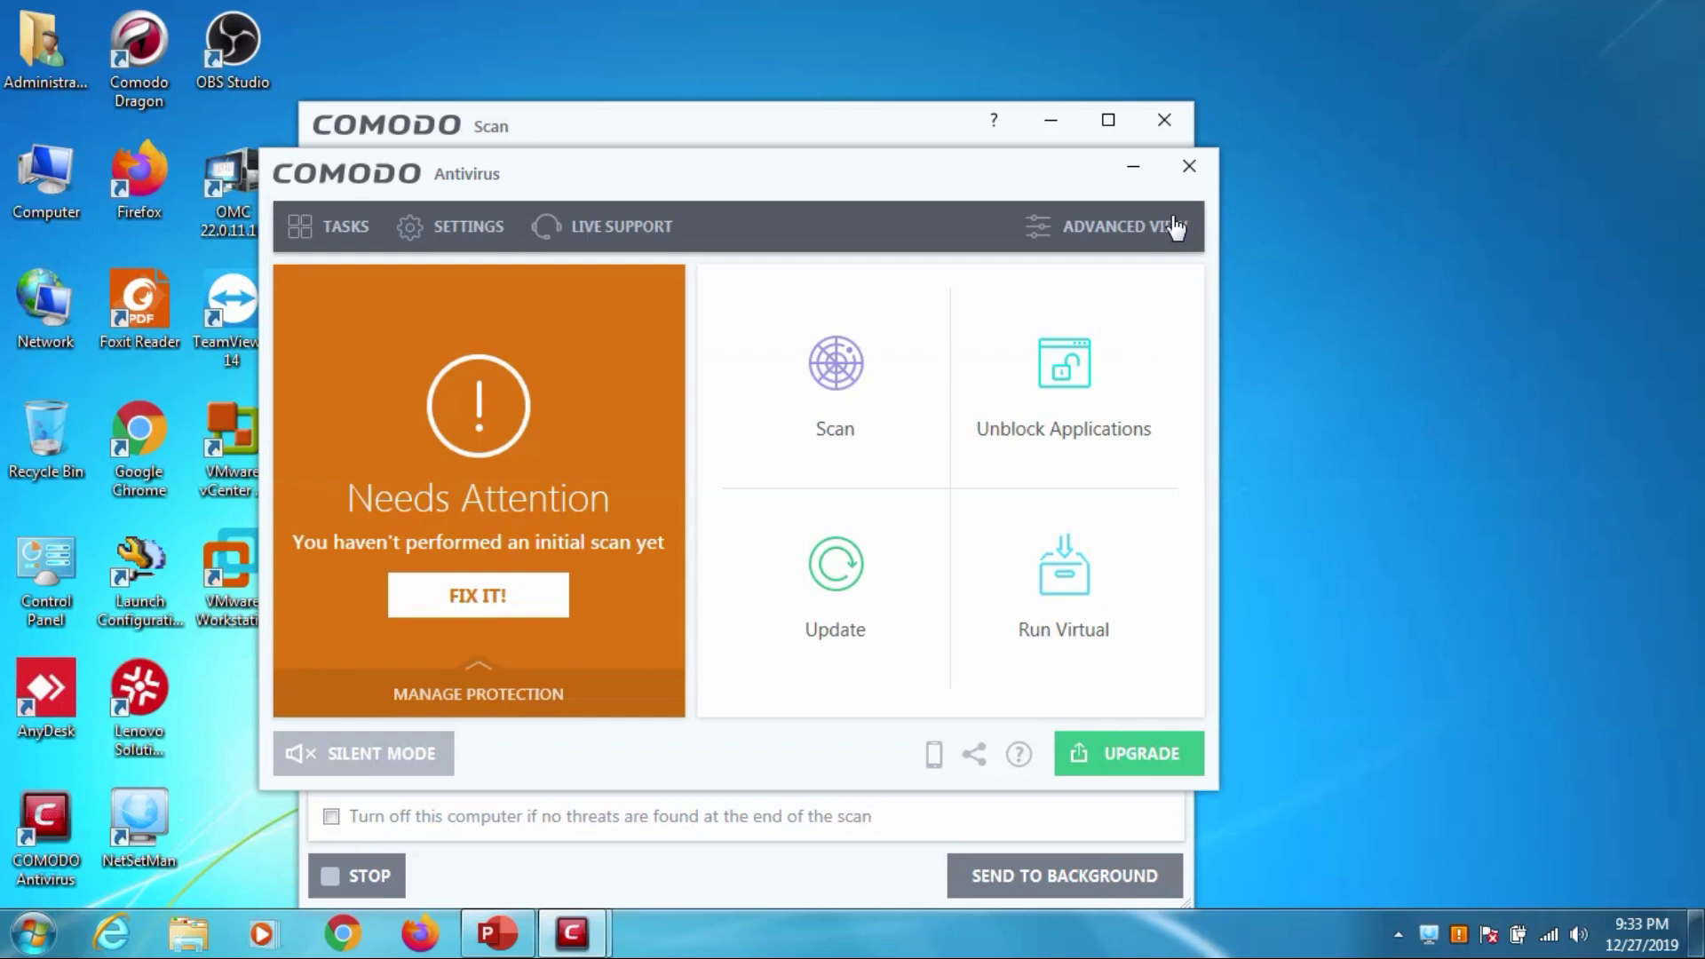
left_click(1011, 644)
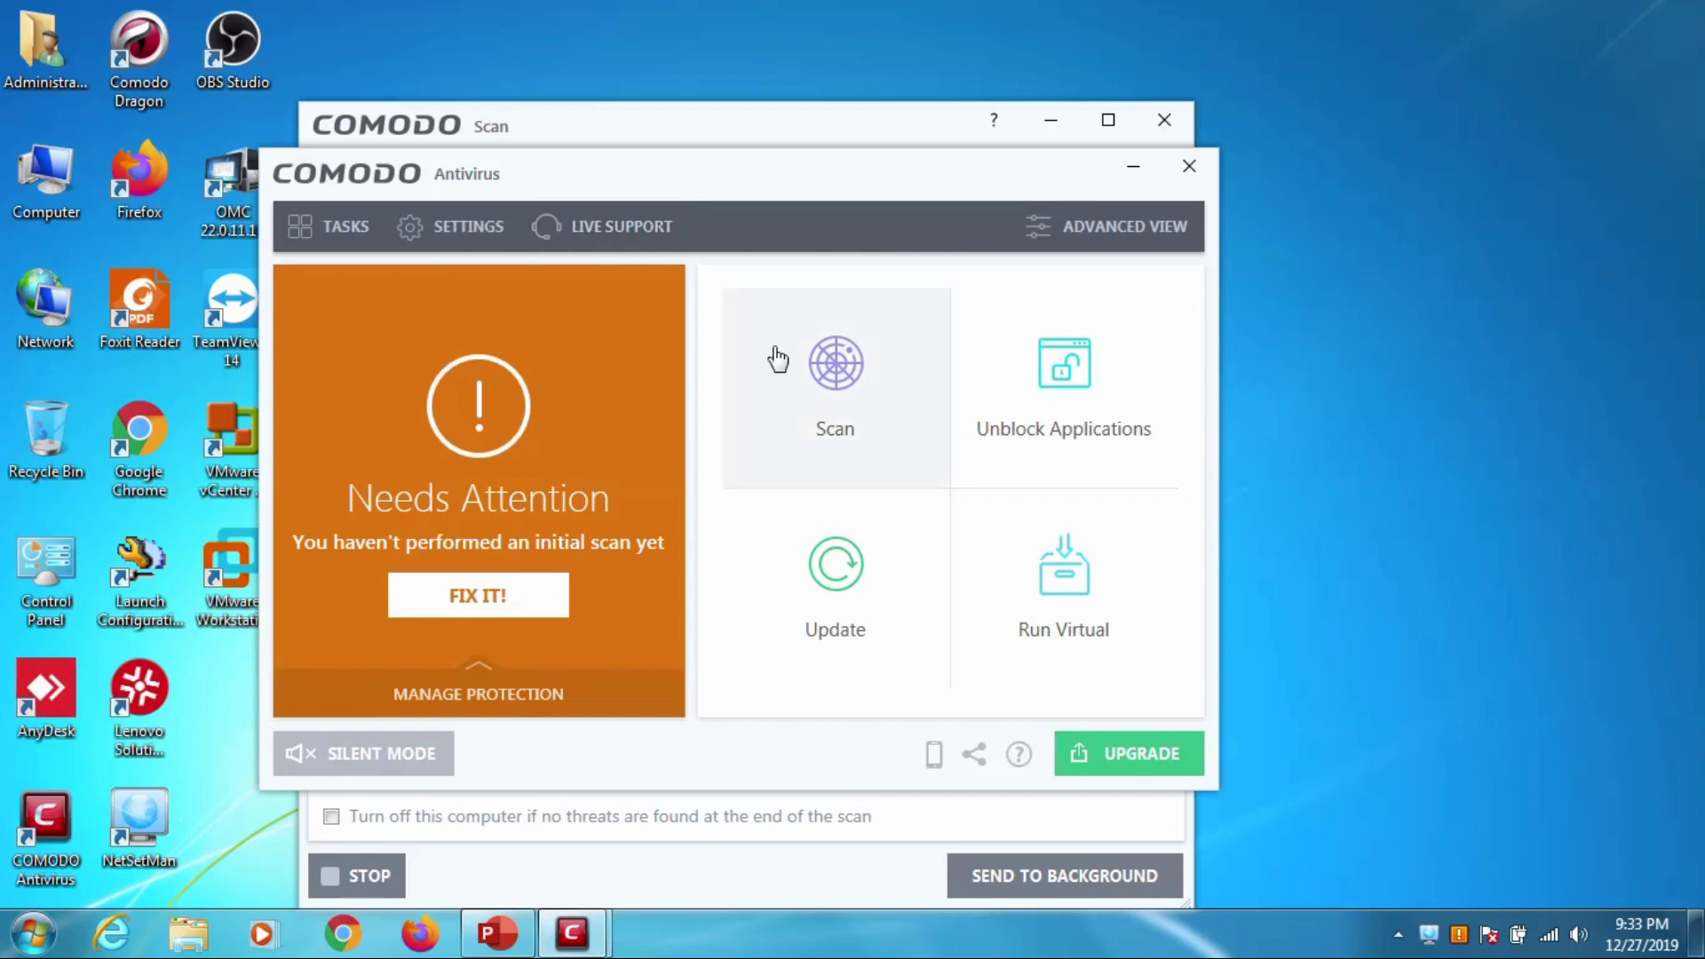
left_click(848, 416)
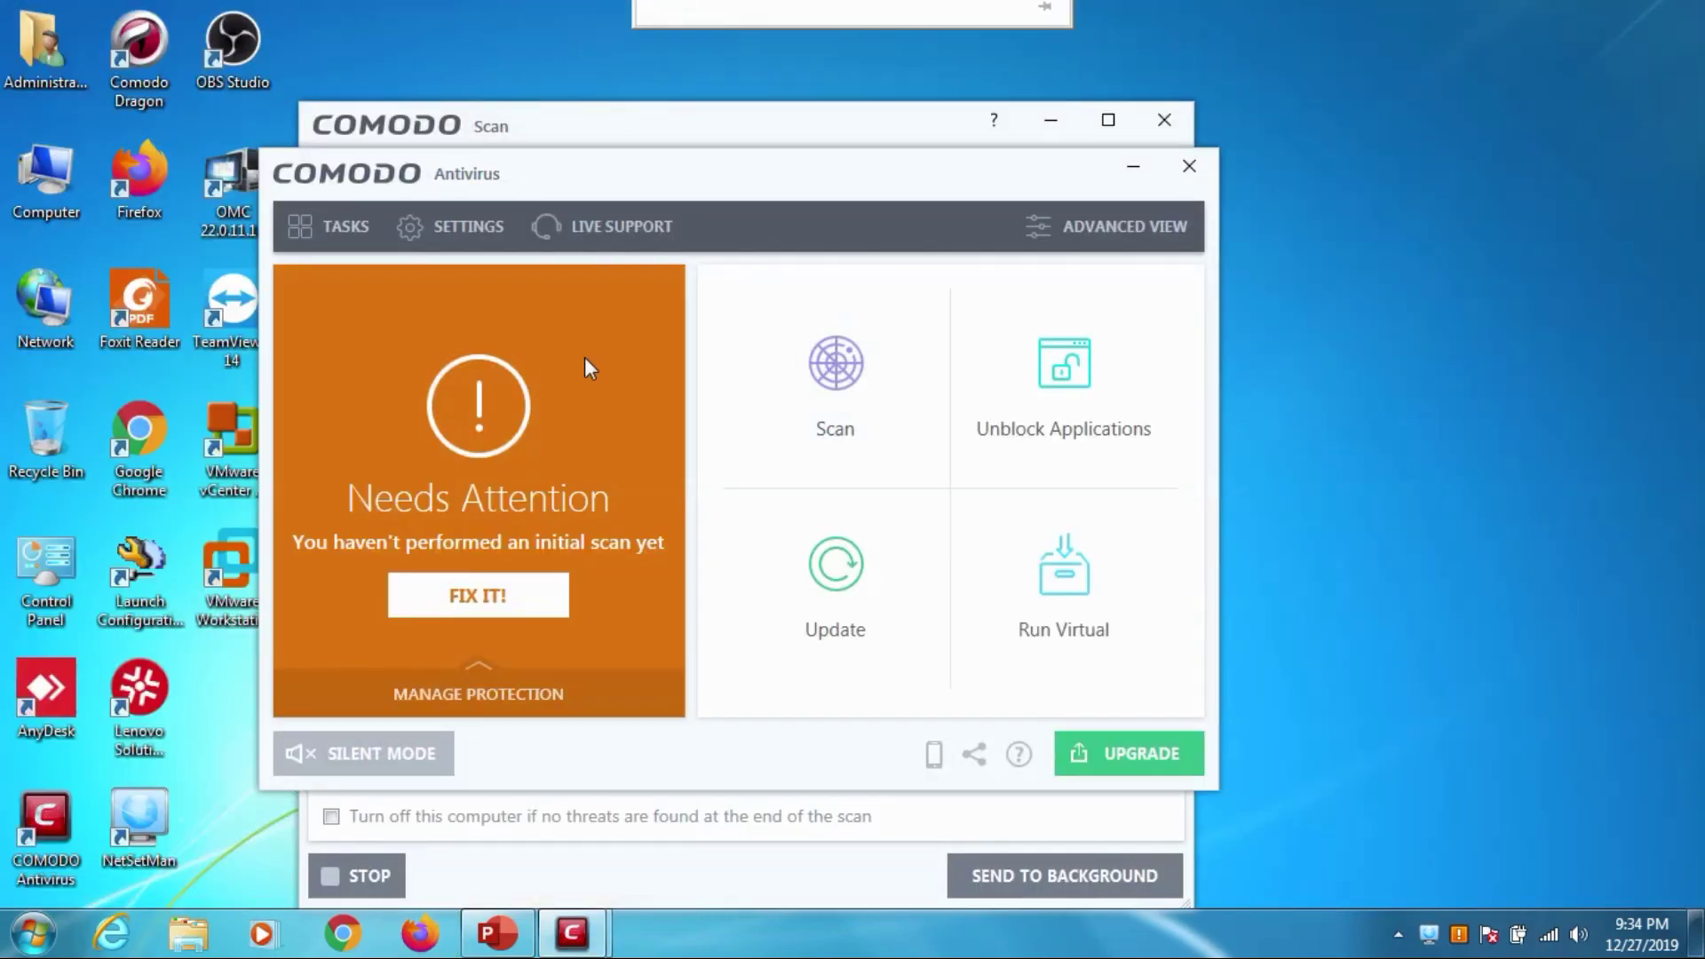
Choose Arcadia Theme, tick Show desktop widget, apply with OK, and acknowledge the restart notice.
left_click(458, 225)
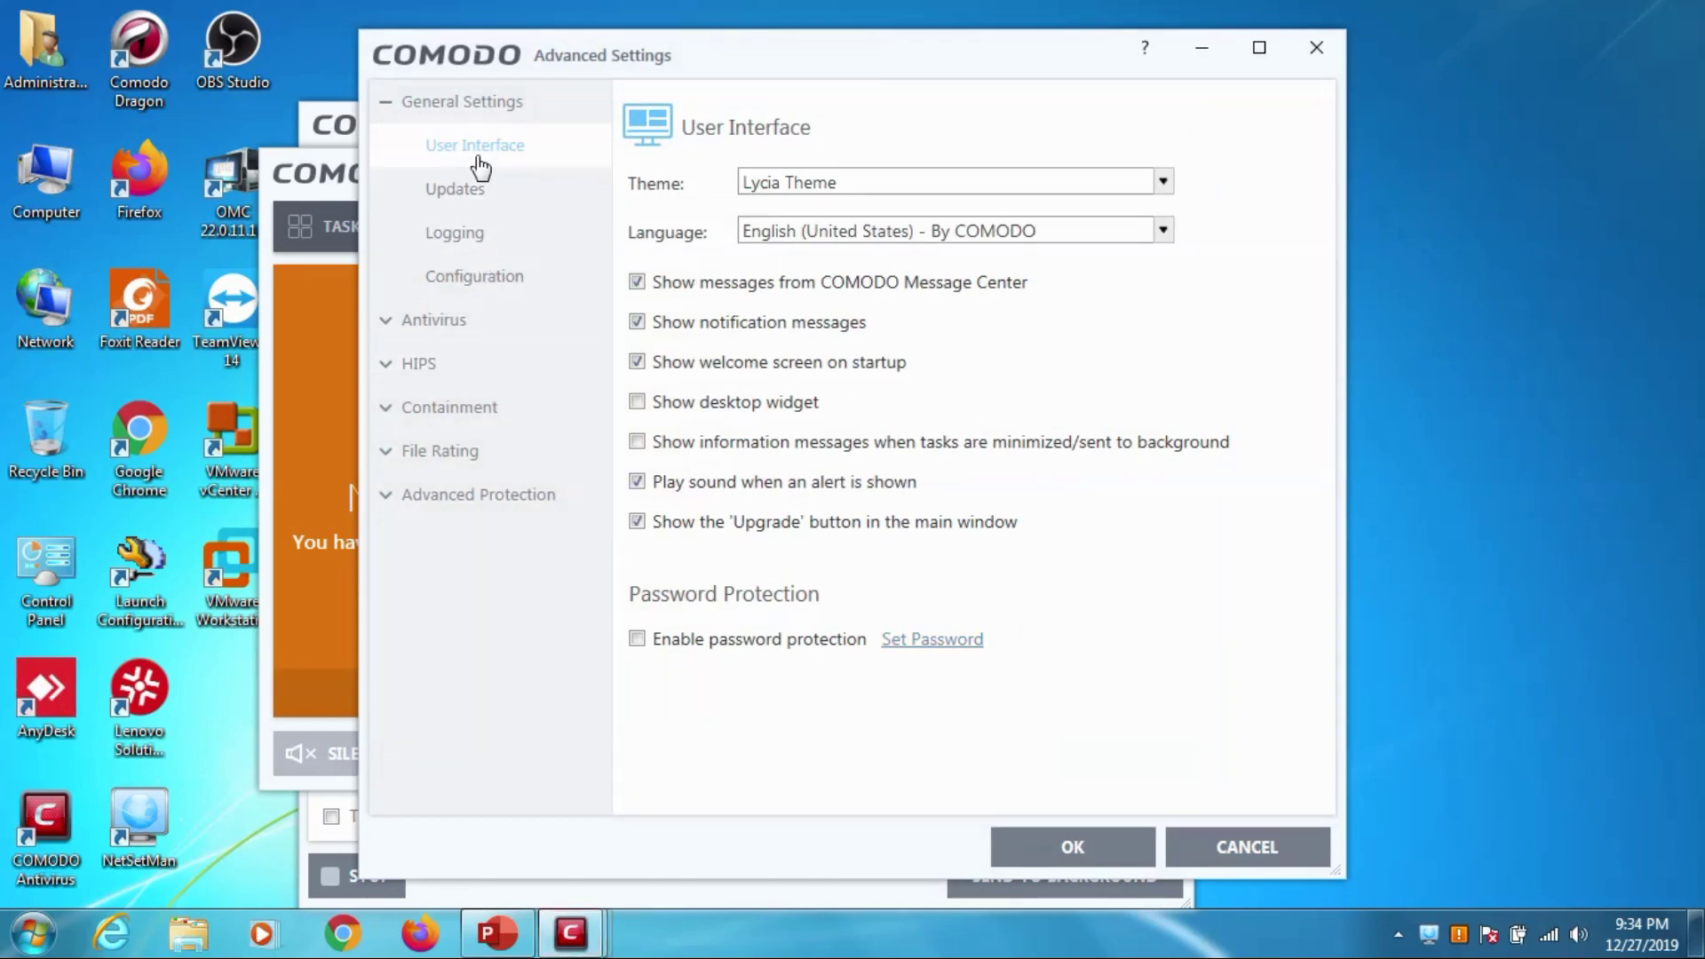
left_click(830, 188)
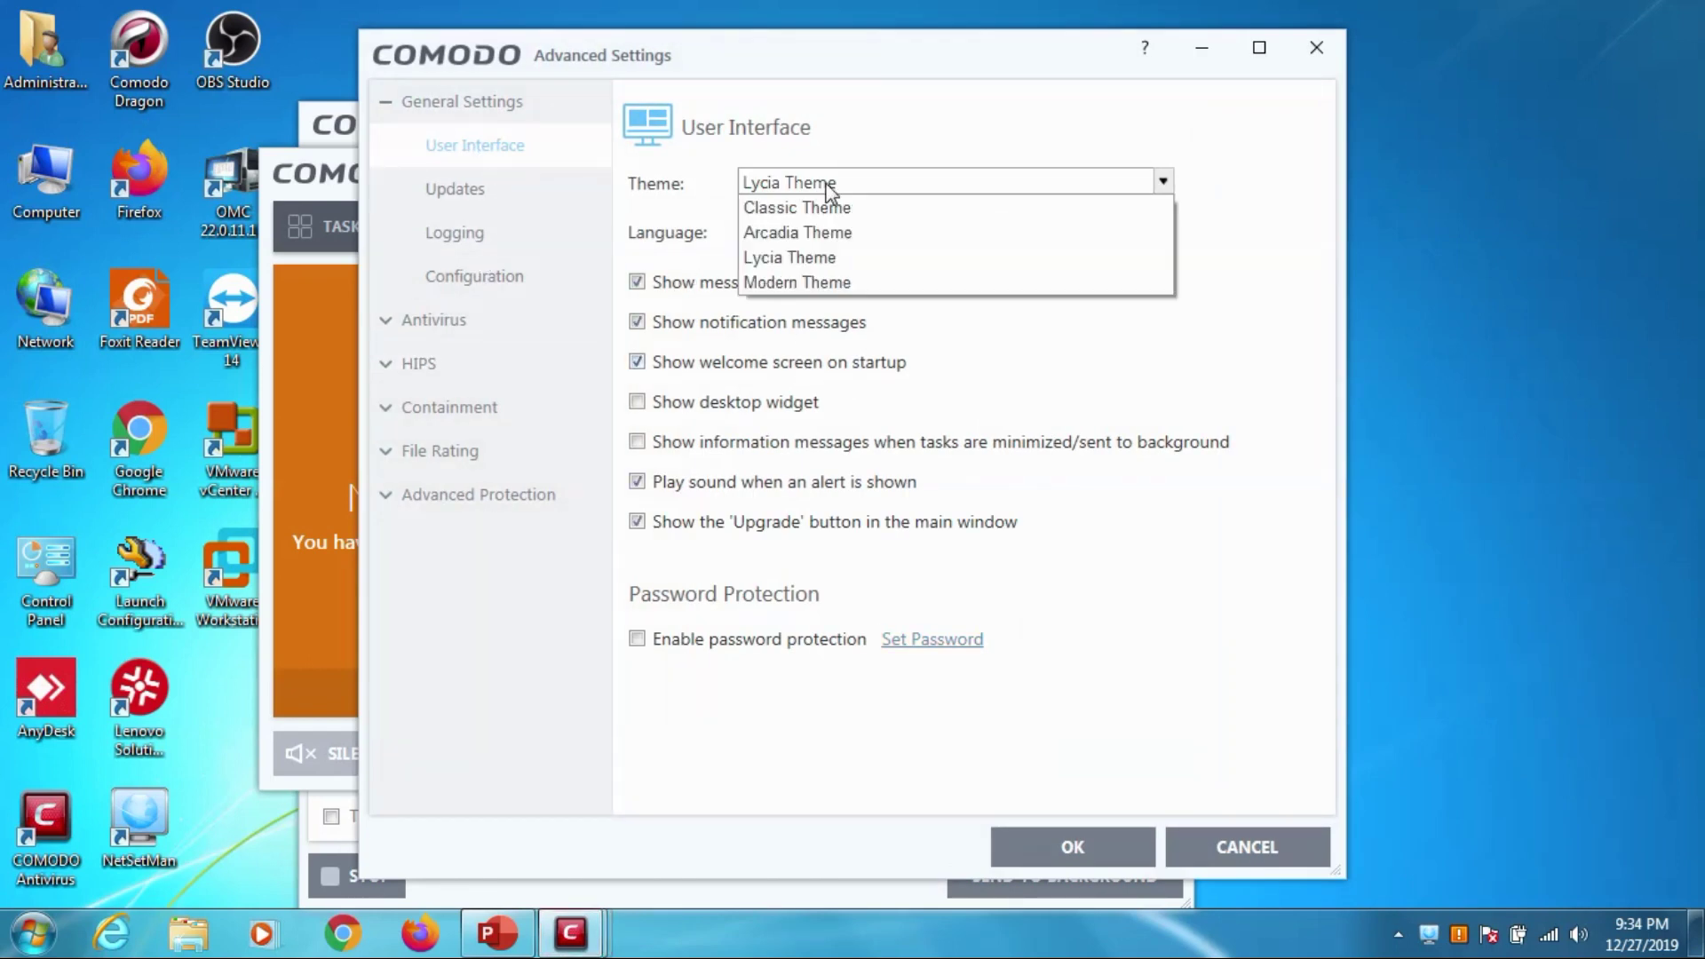
left_click(832, 238)
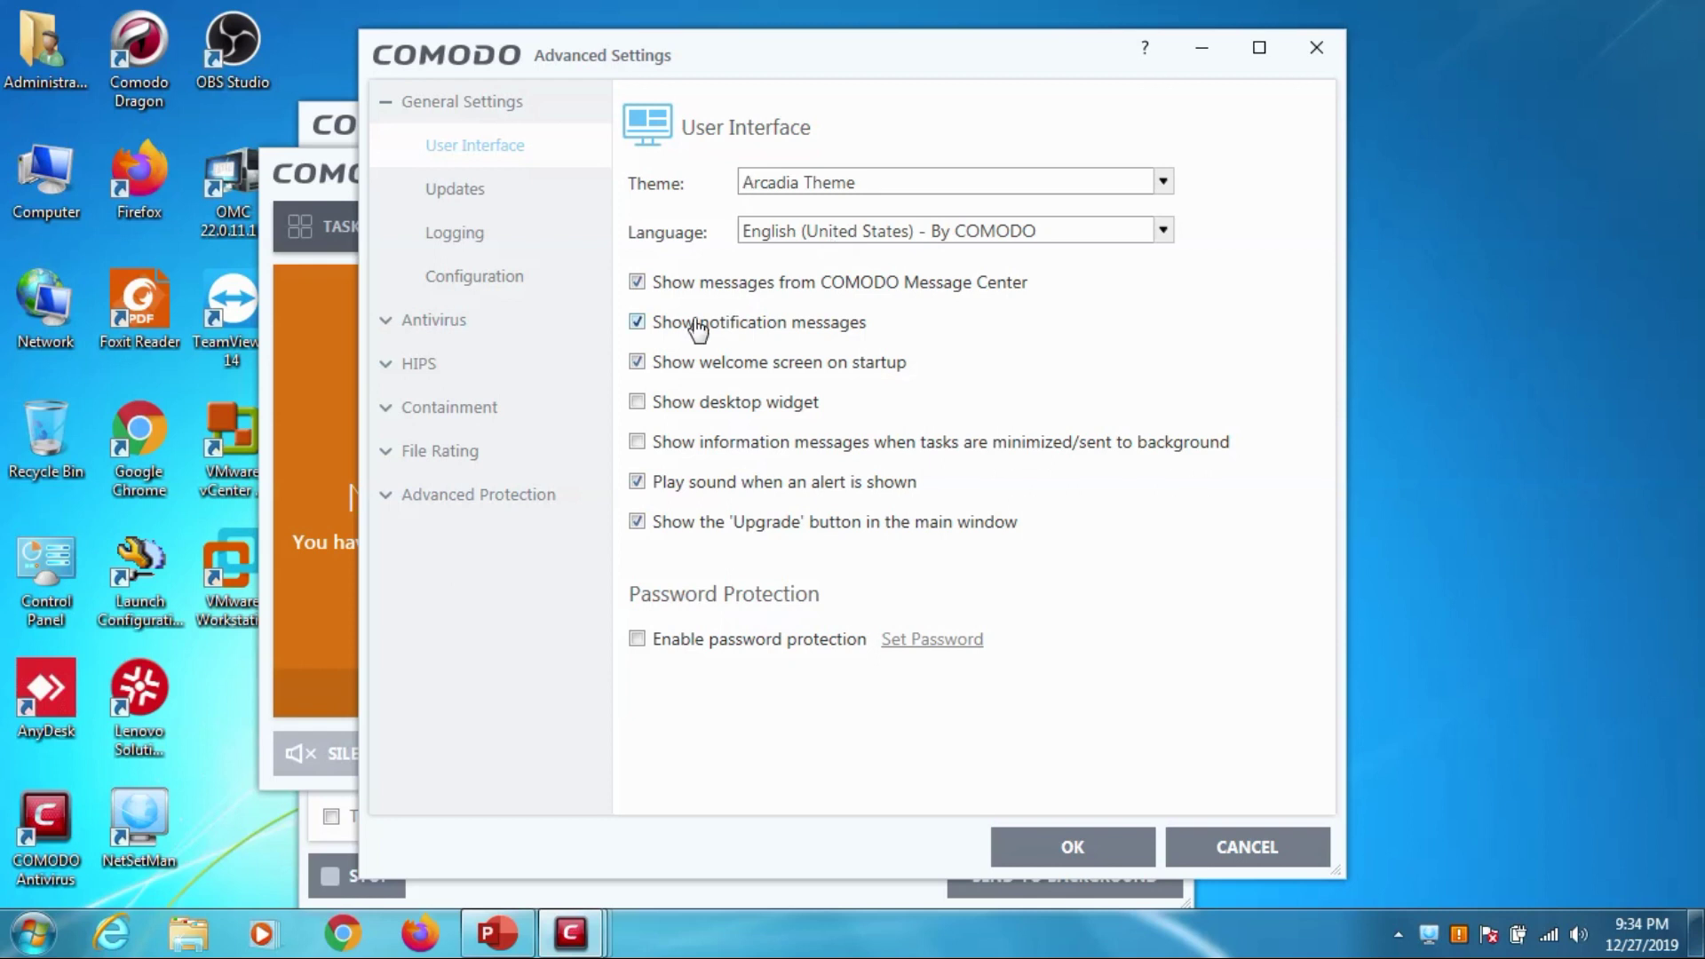
left_click(779, 414)
left_click(1061, 845)
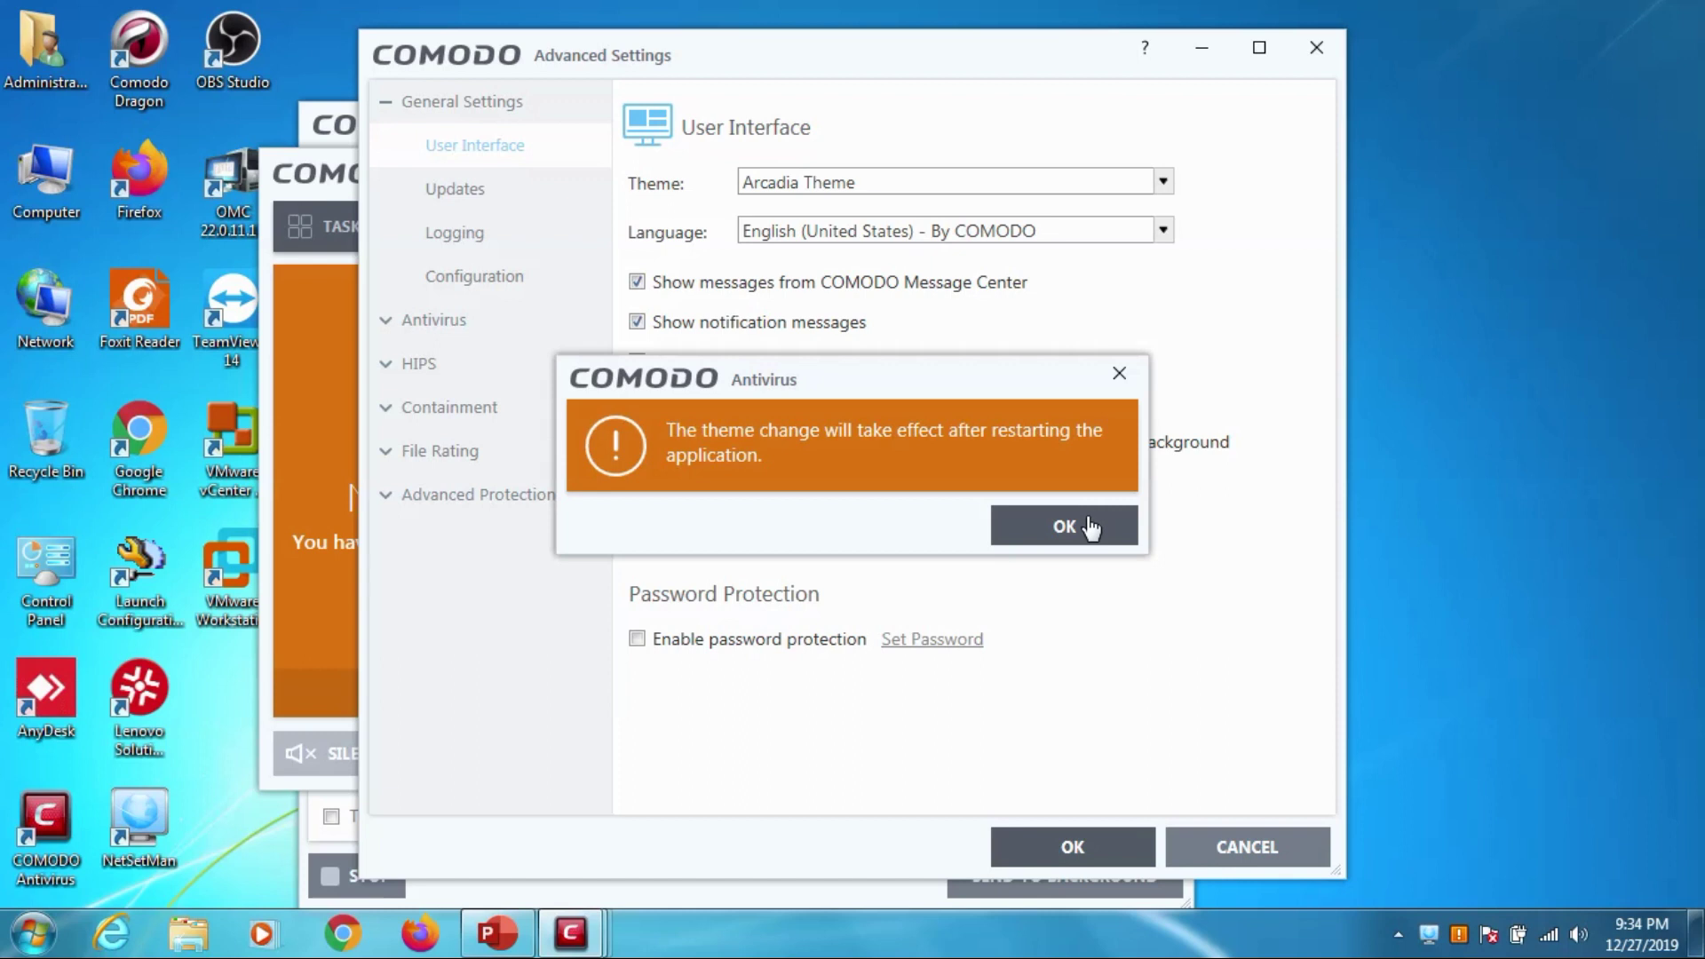
left_click(1097, 526)
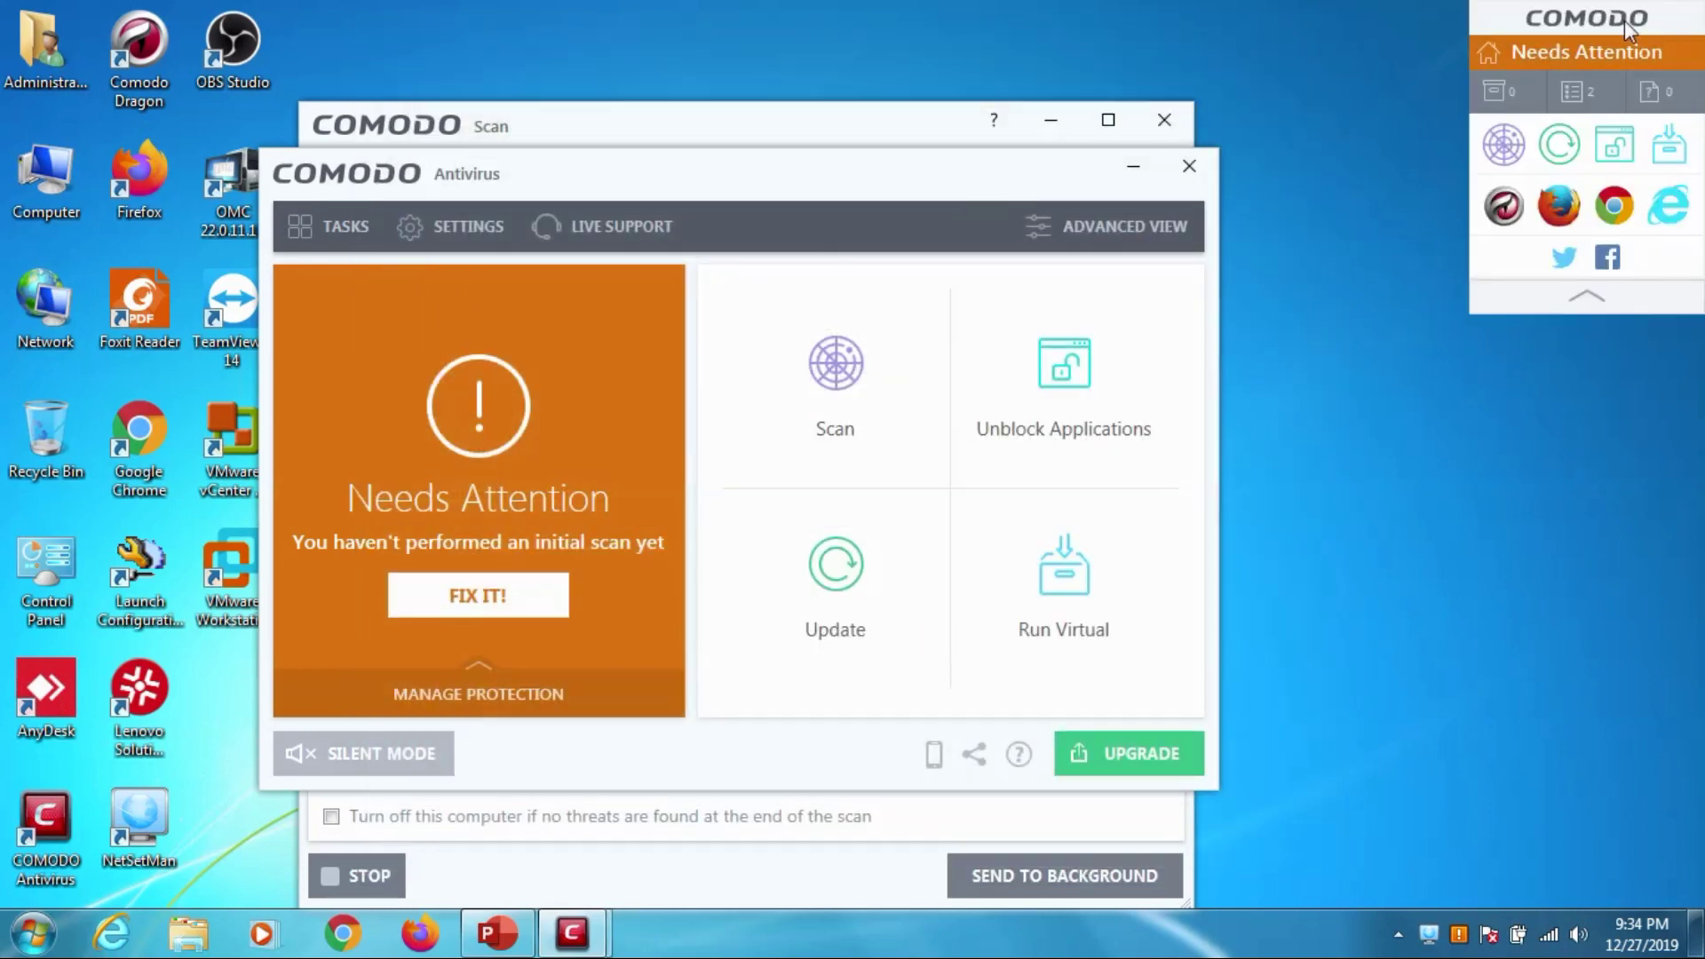
Uncheck Show in the desktop widget's Widget menu to hide it.
right_click(1577, 22)
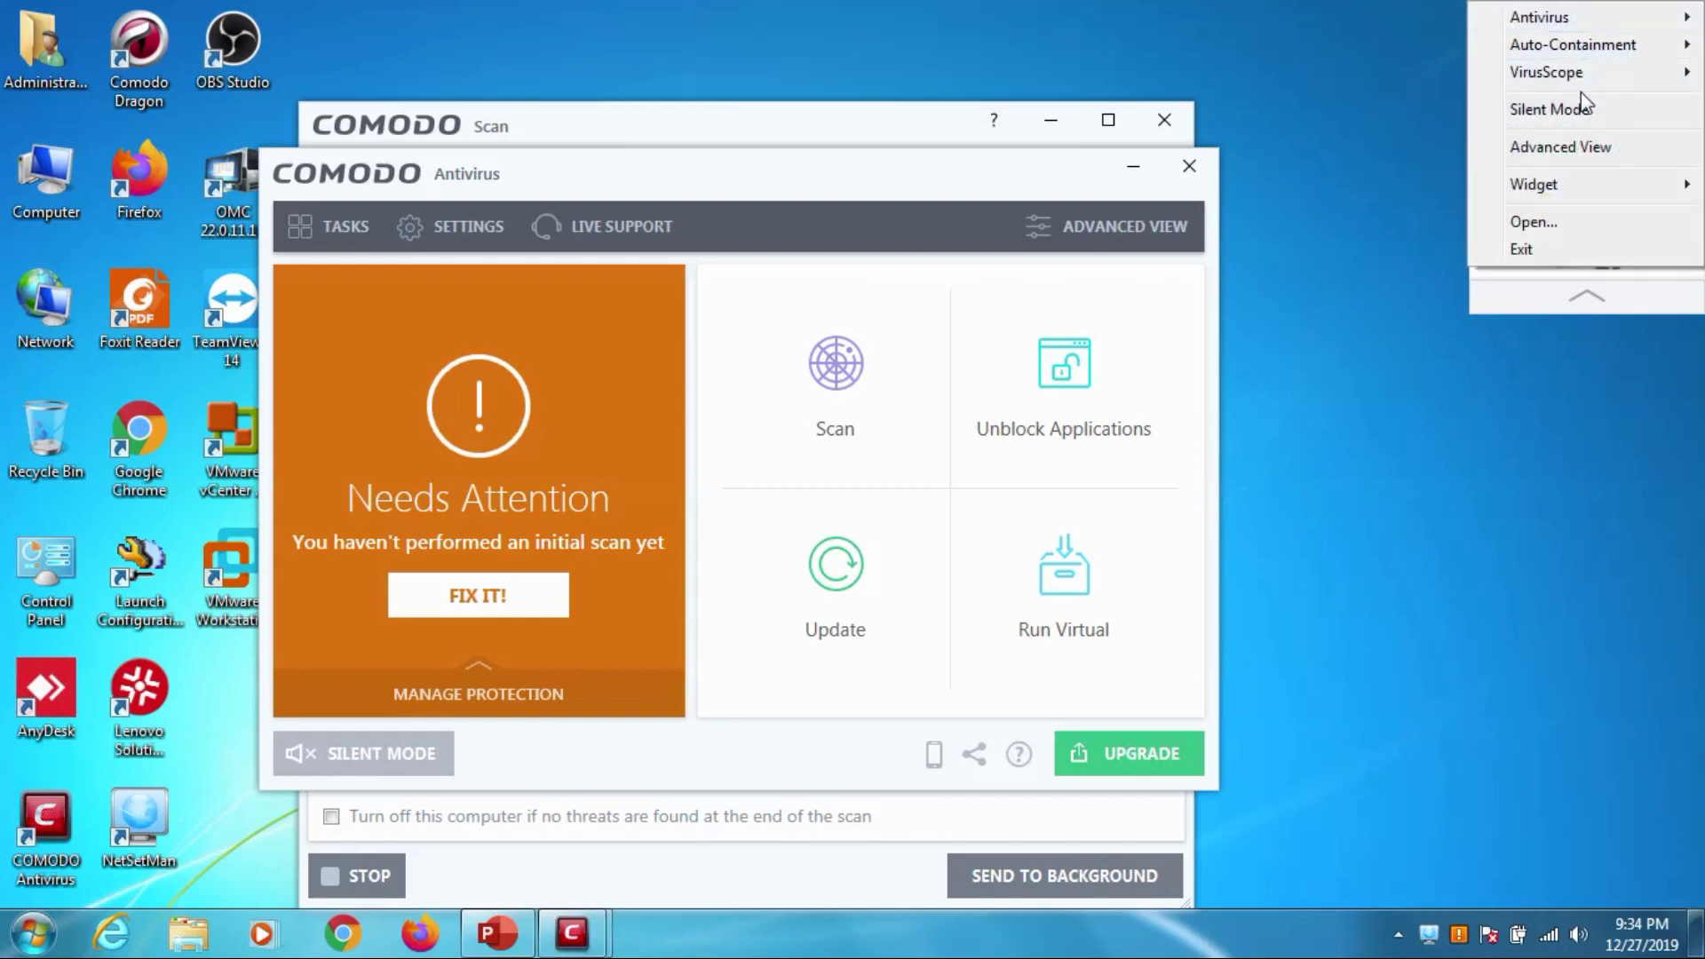
mouse_move(1563, 182)
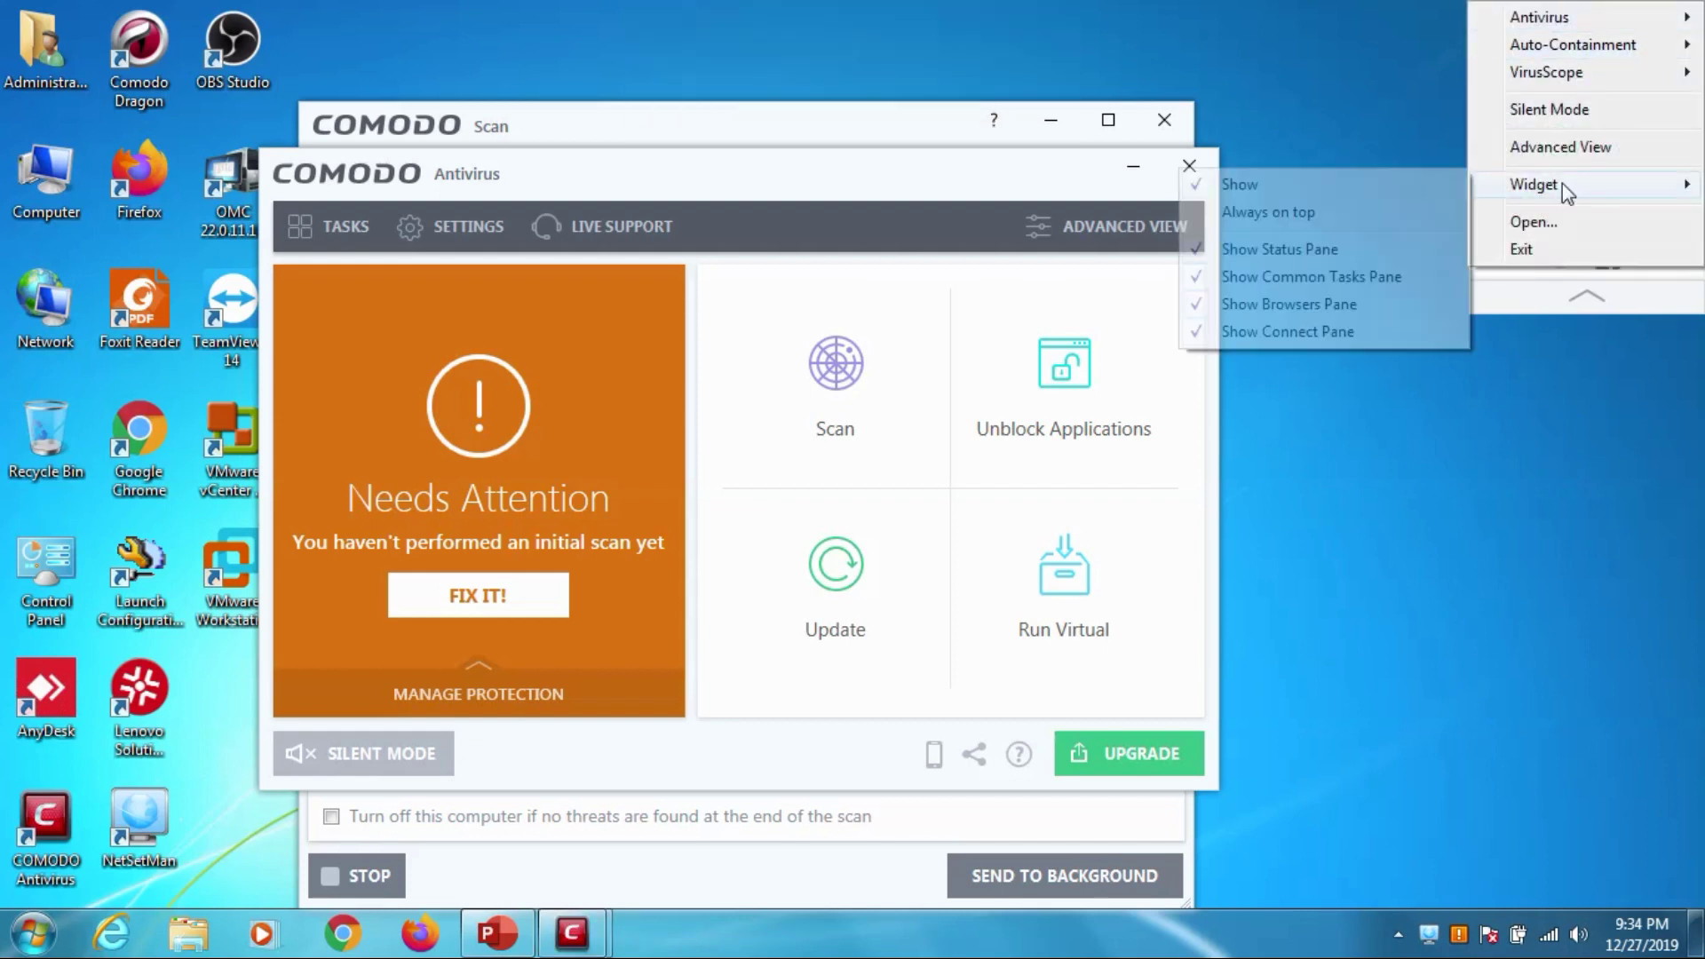
left_click(1368, 183)
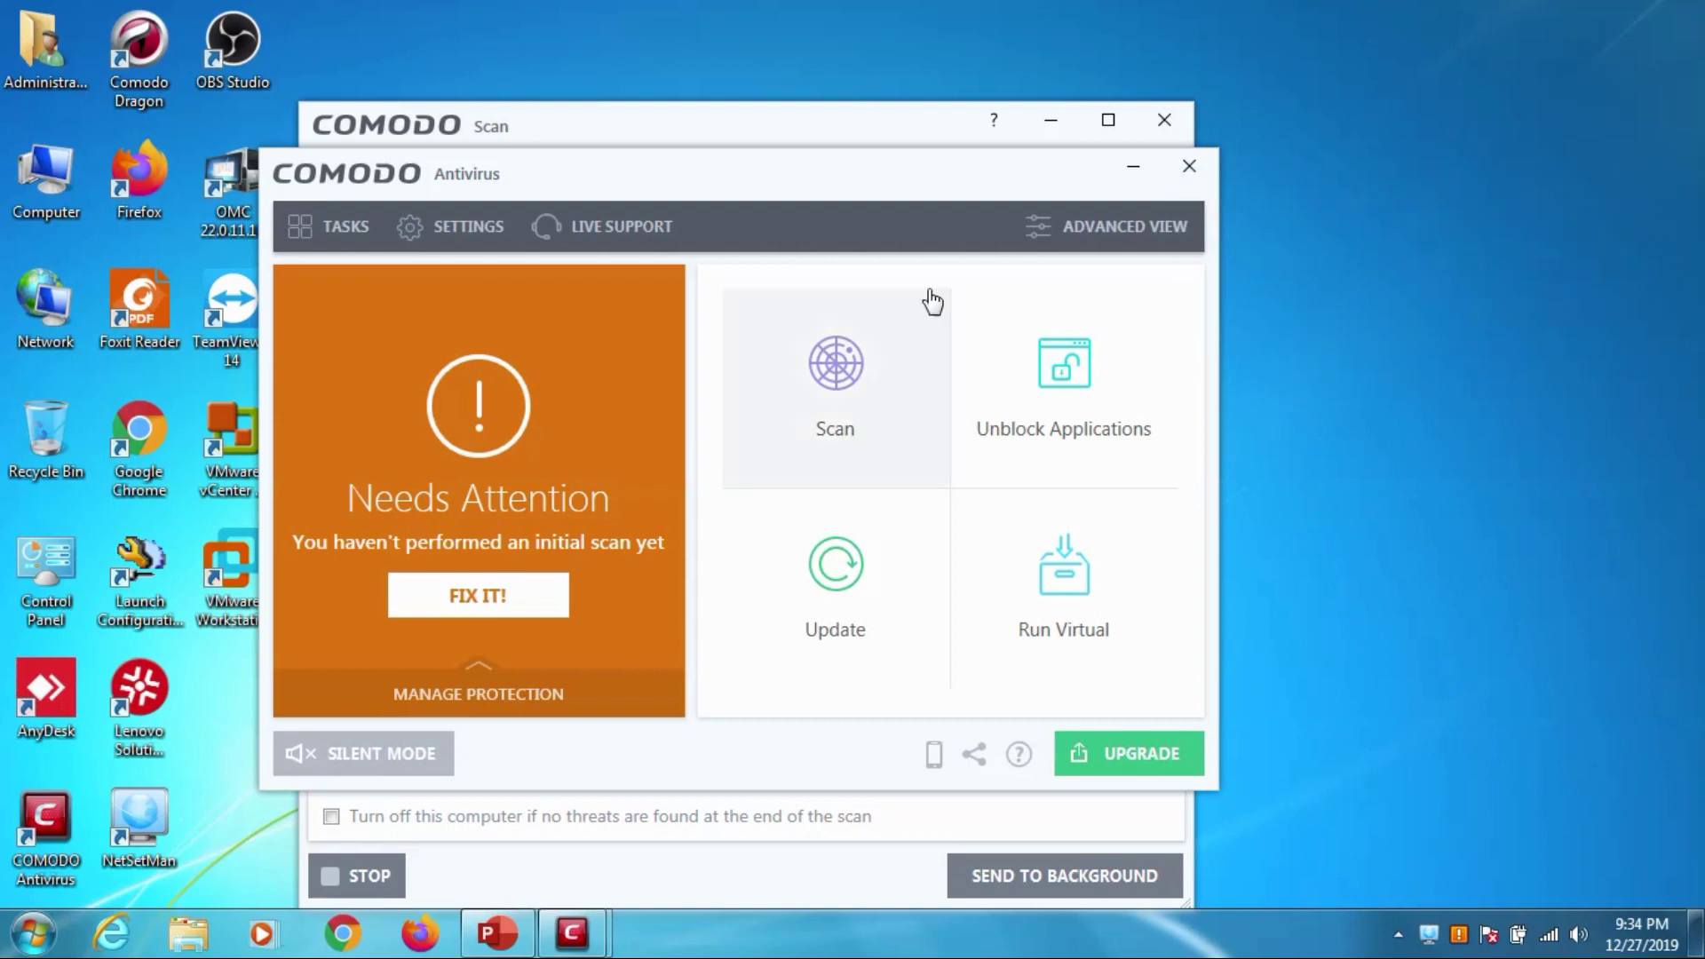
Browse the Updates, Logging and Configuration pages, selecting the COMODO - Proactive Security configuration.
left_click(476, 232)
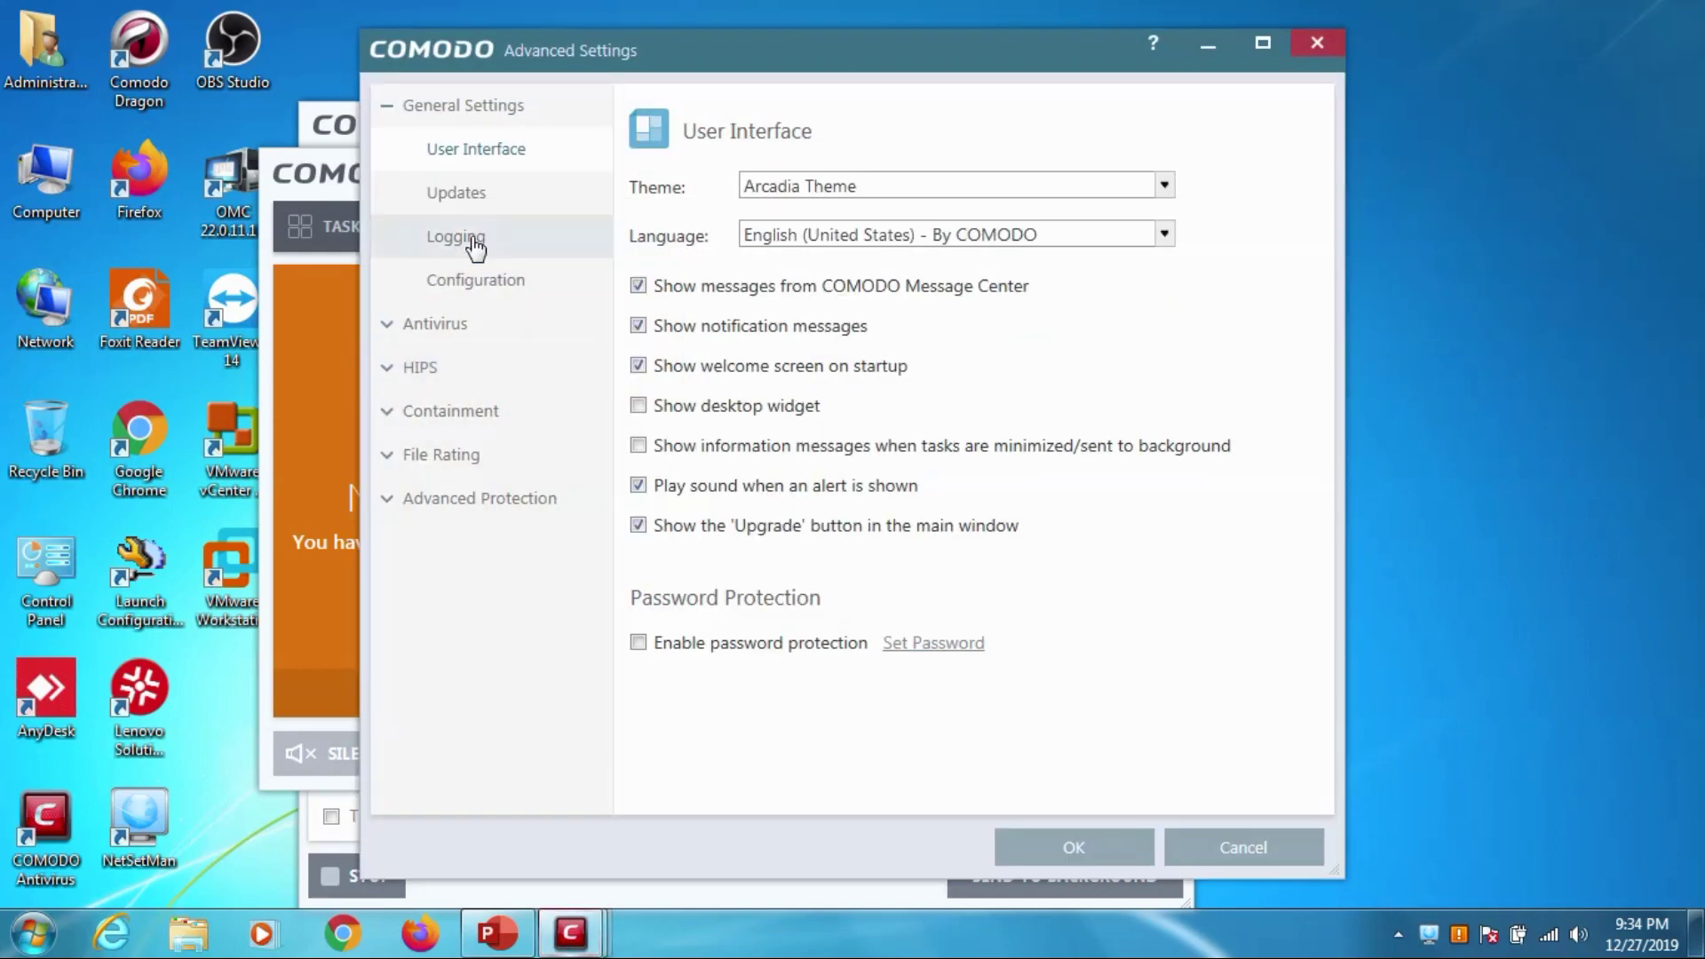
left_click(480, 211)
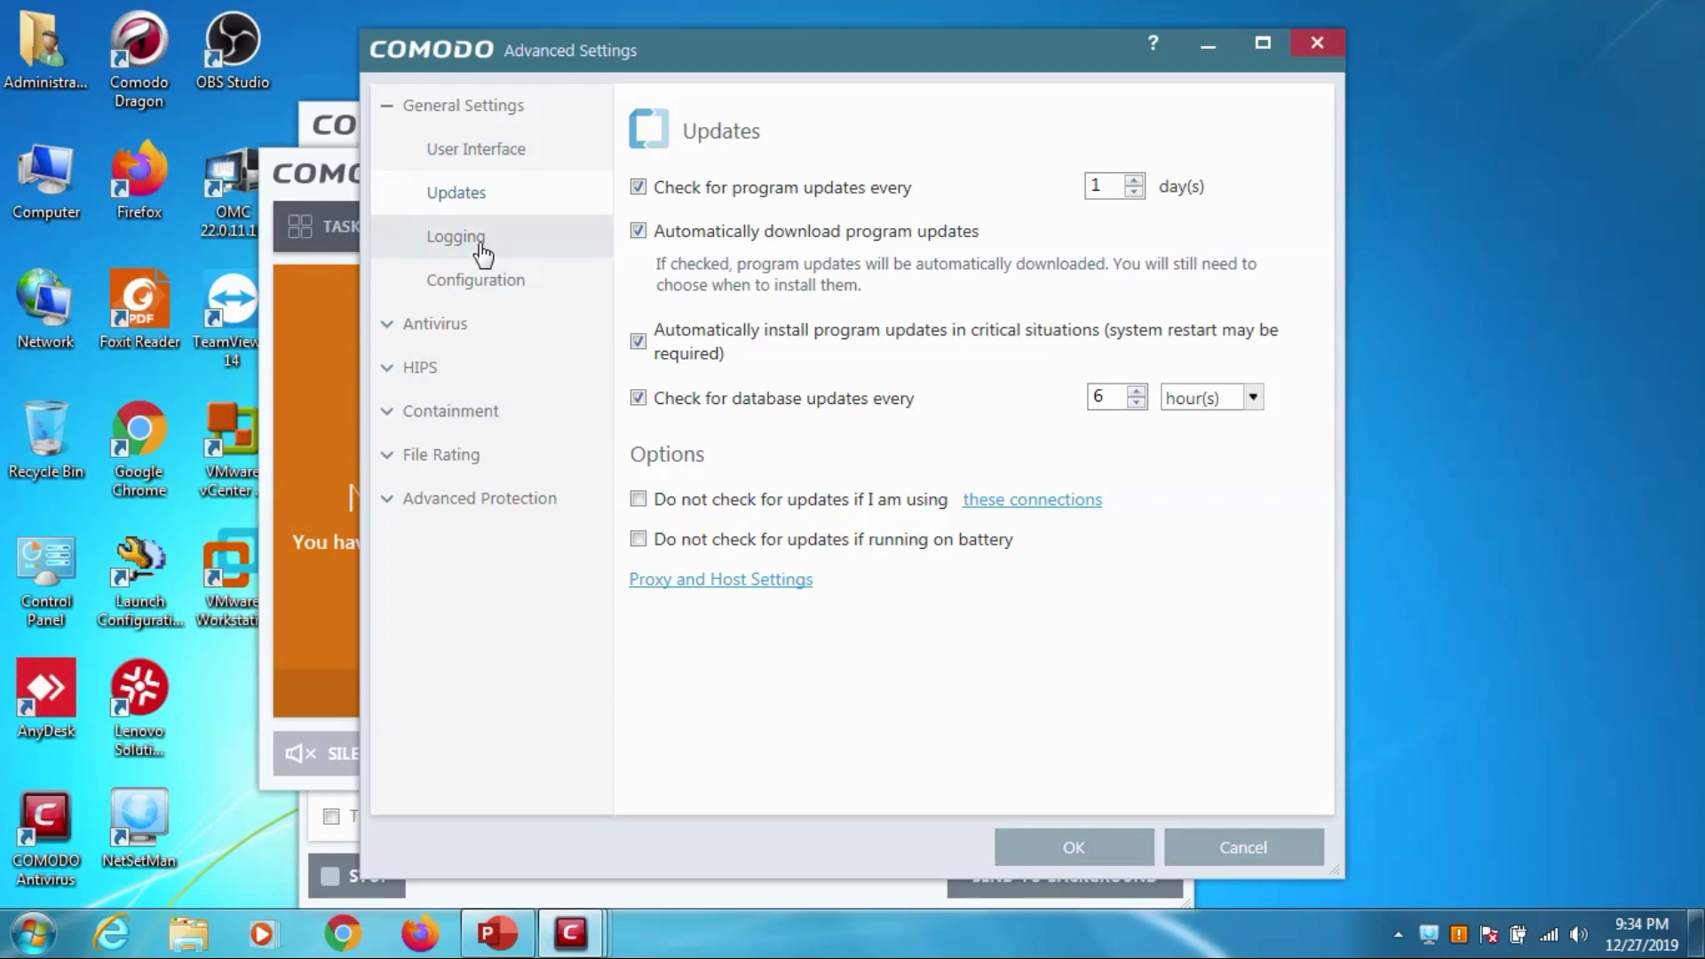
left_click(481, 253)
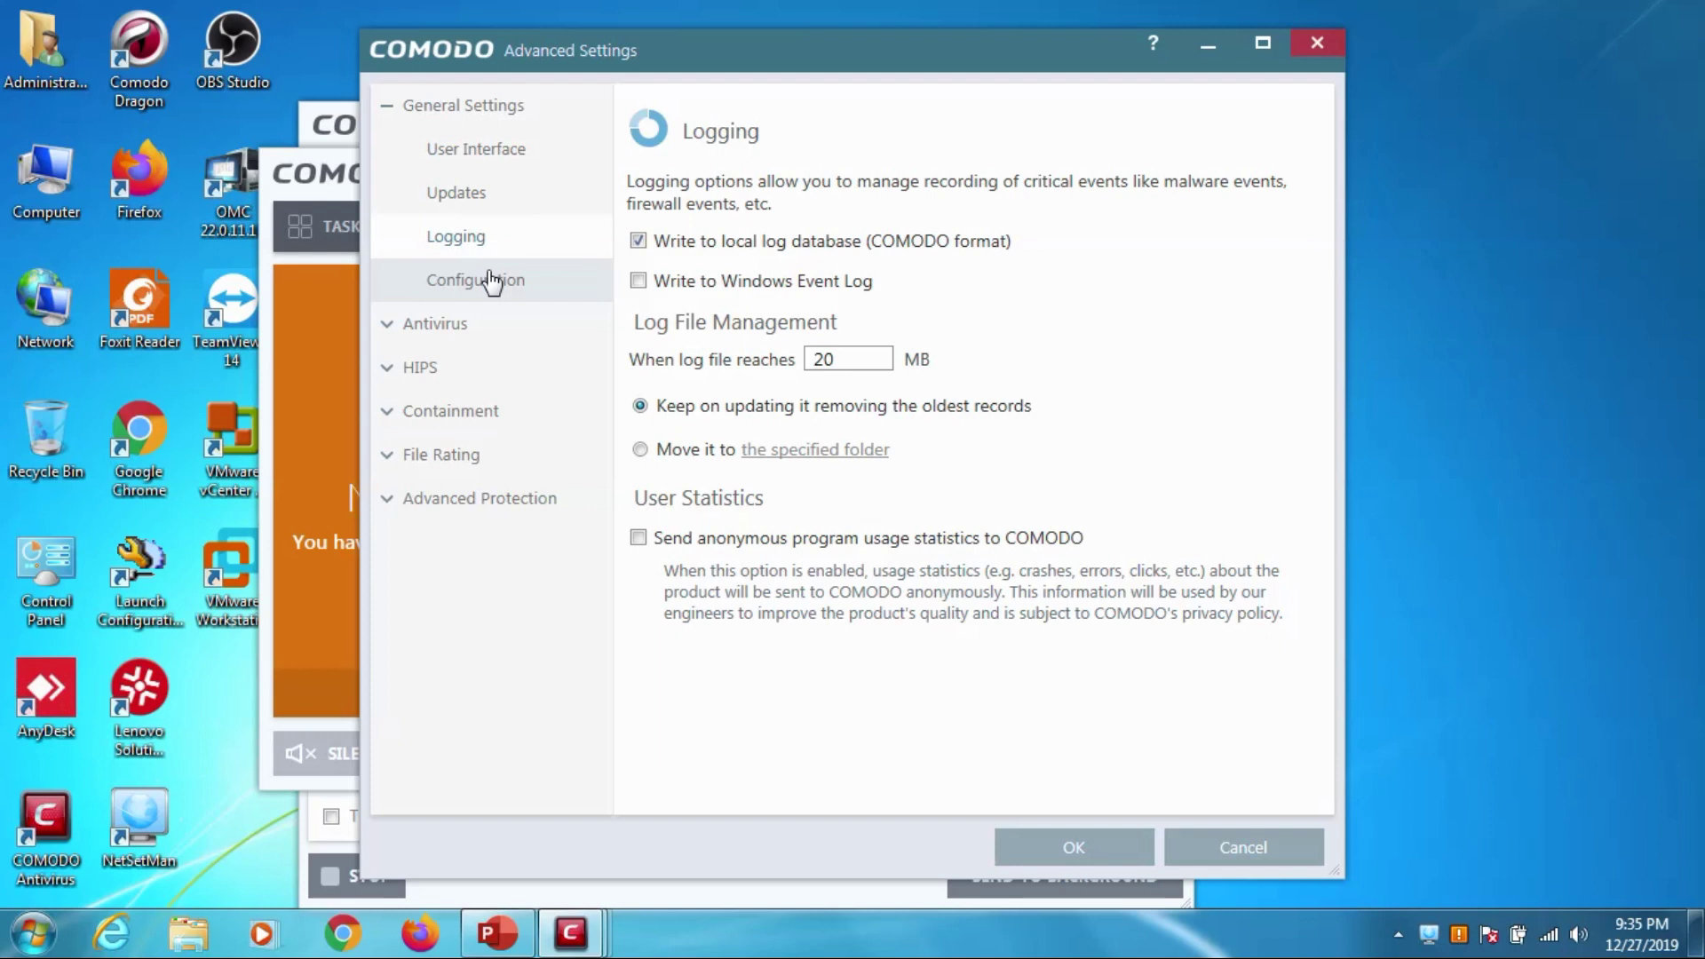
left_click(493, 282)
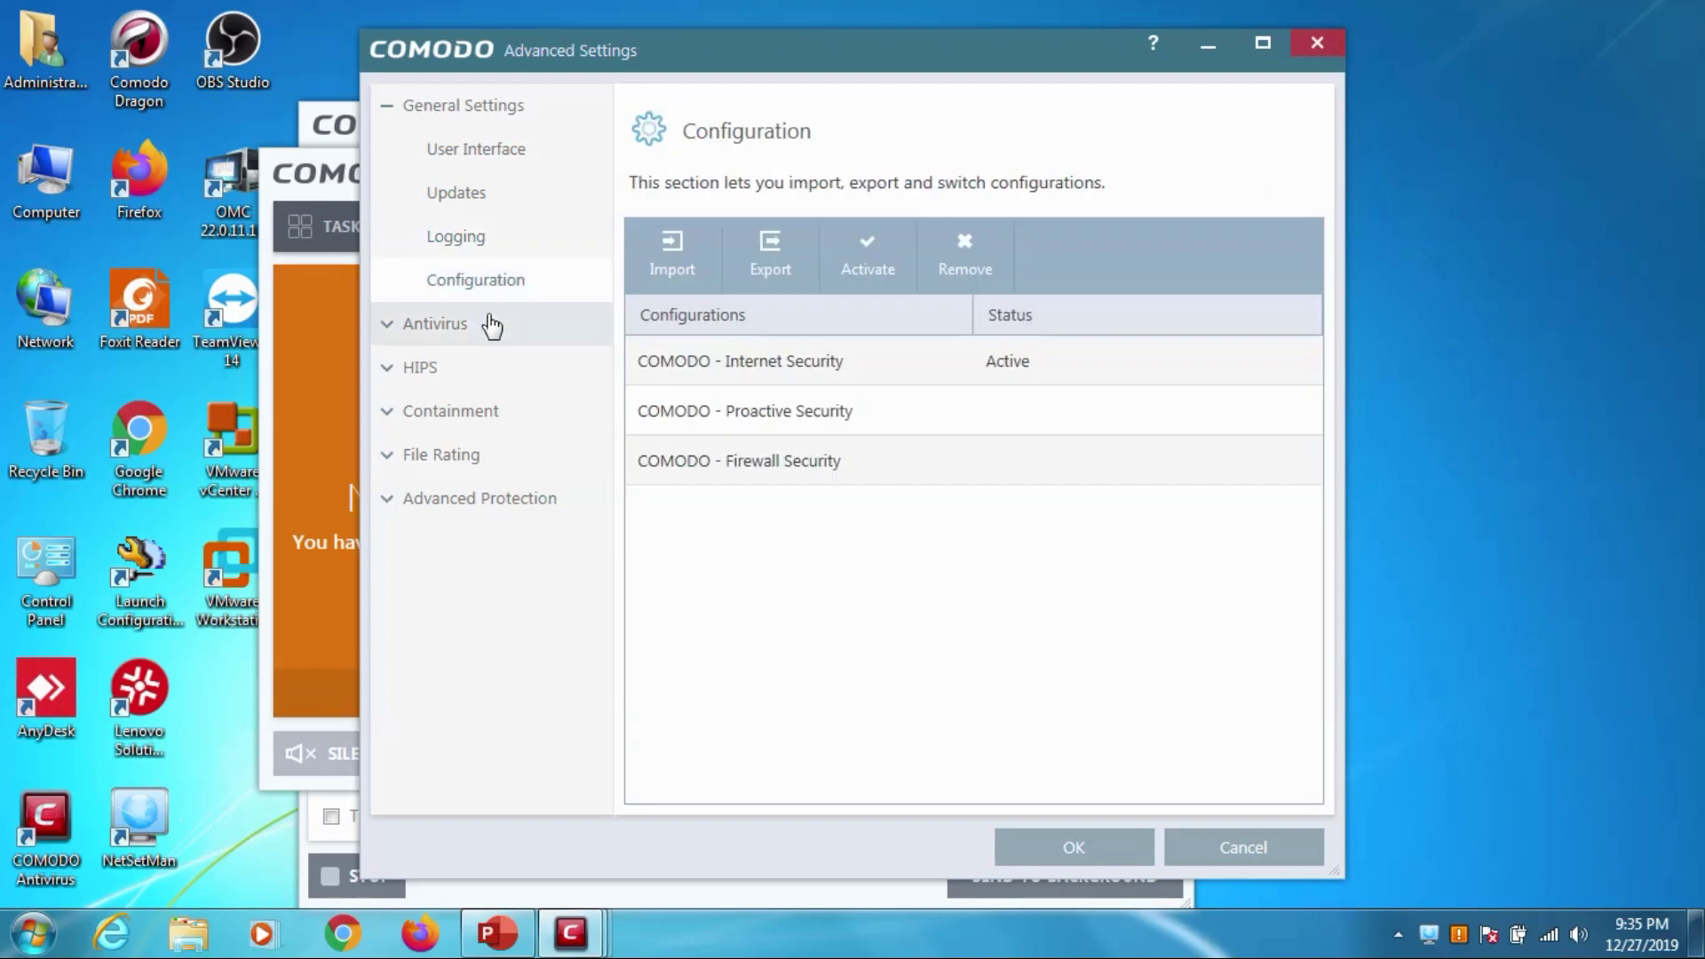
left_click(819, 408)
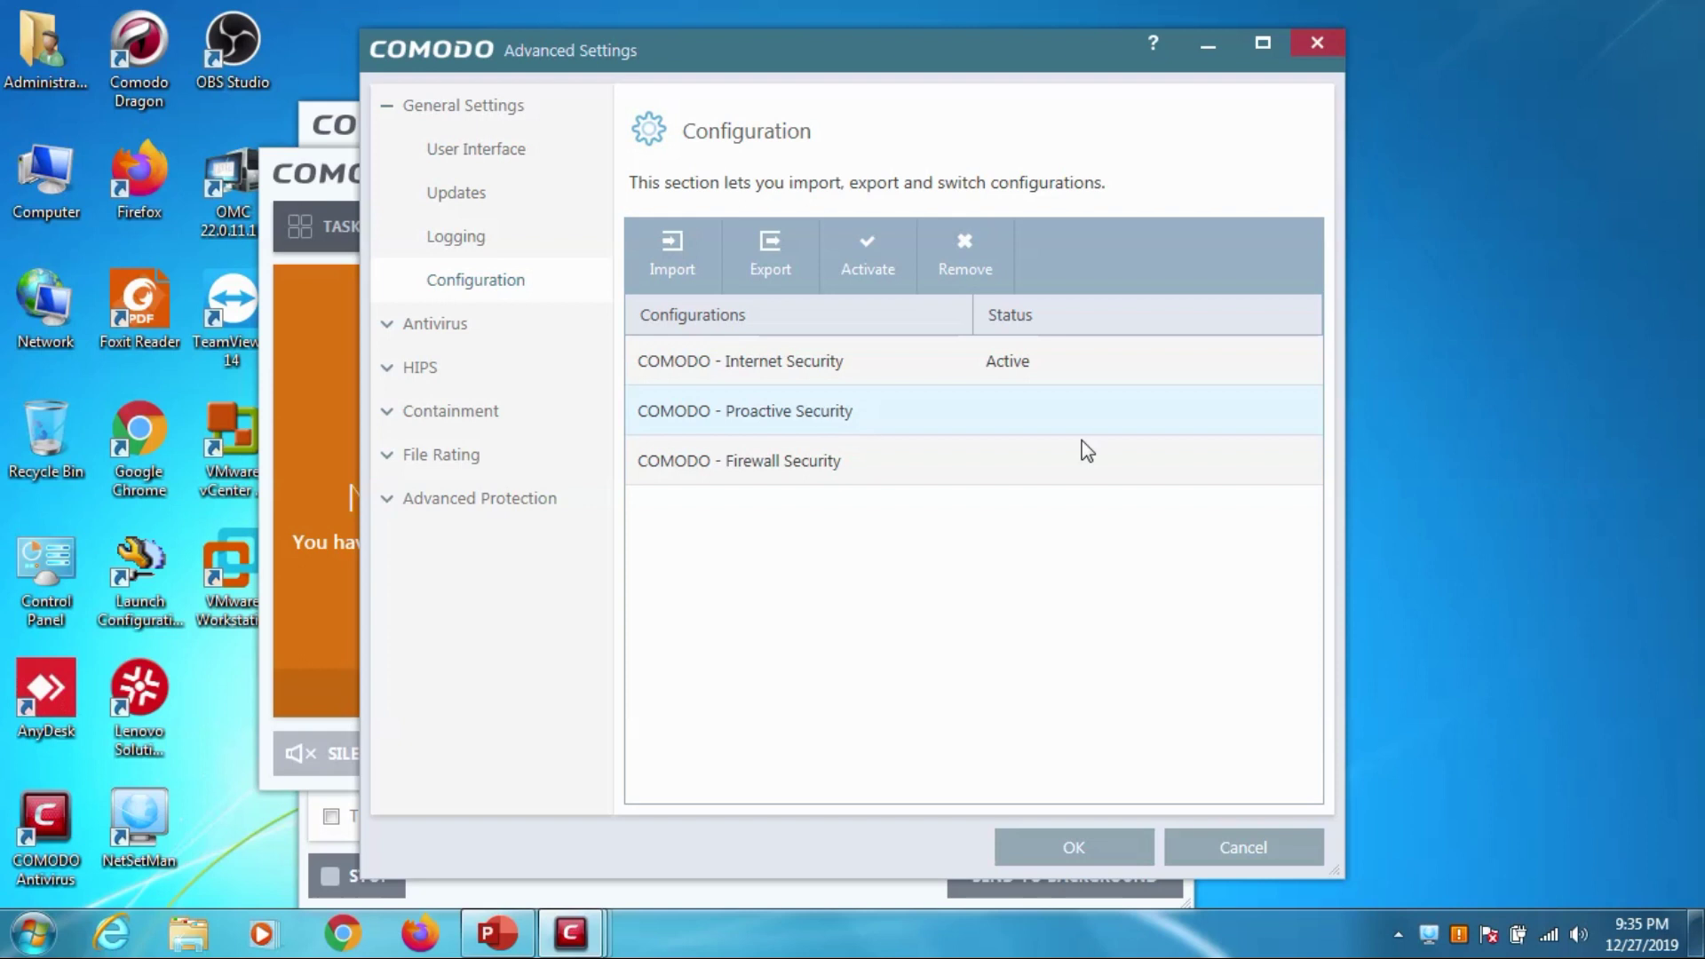
Expand Antivirus, review Realtime Scan and its alert handling choices unchanged, then go to Scans.
left_click(433, 323)
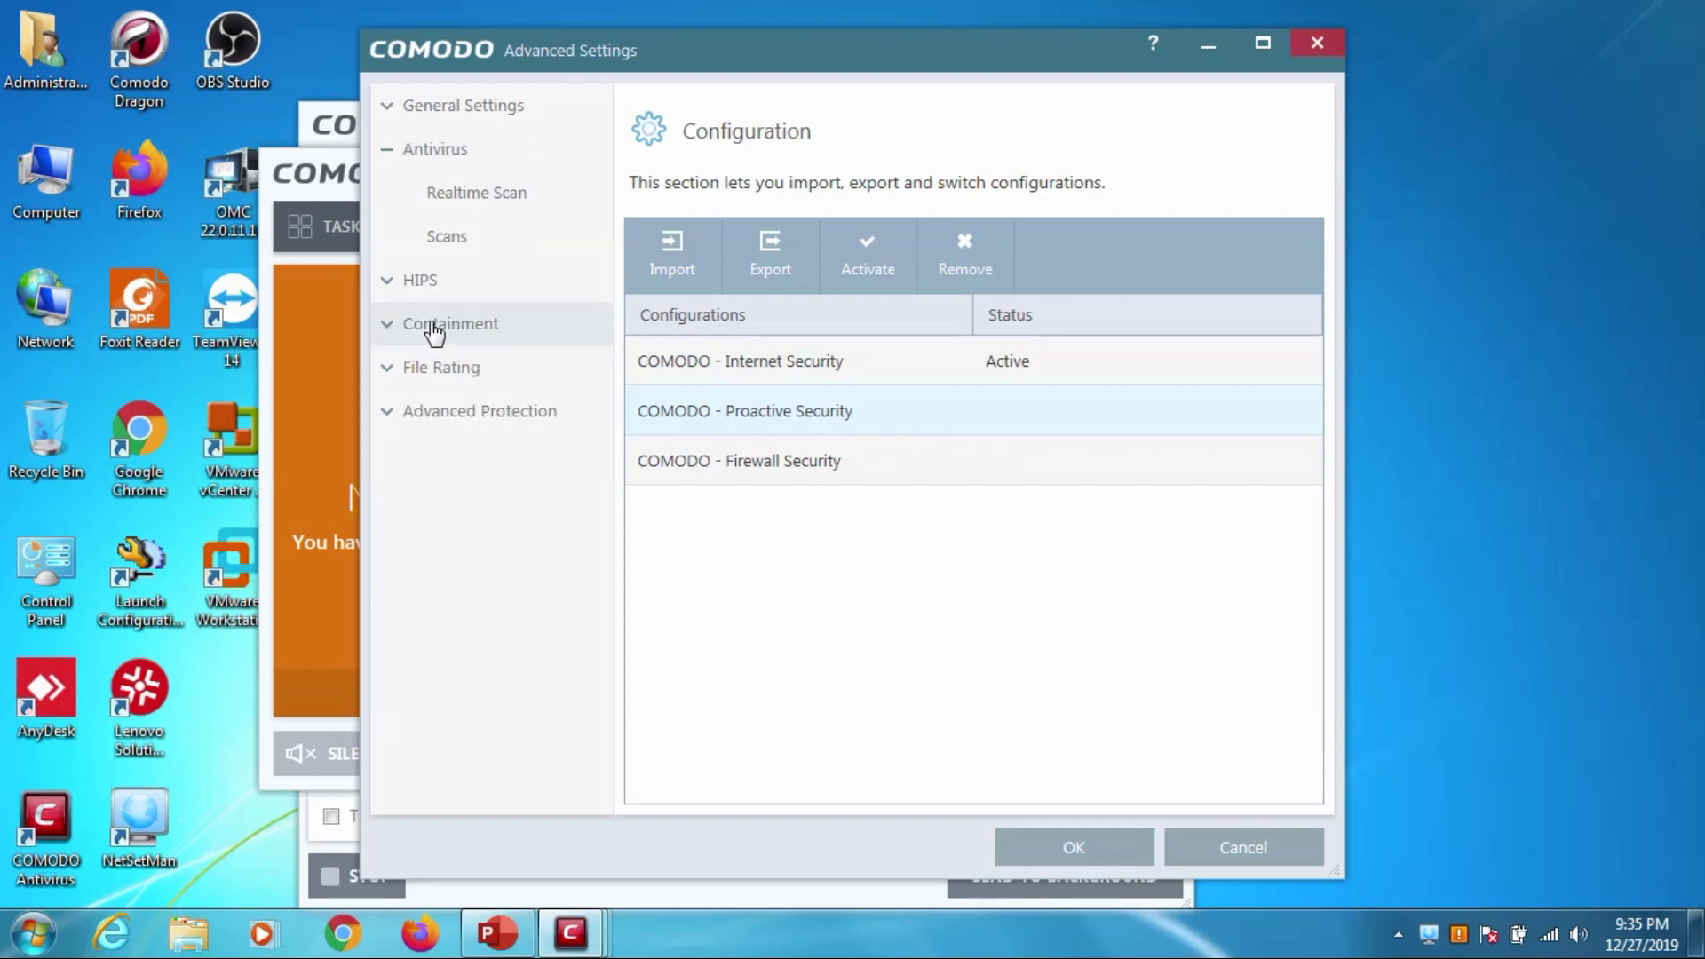
left_click(461, 193)
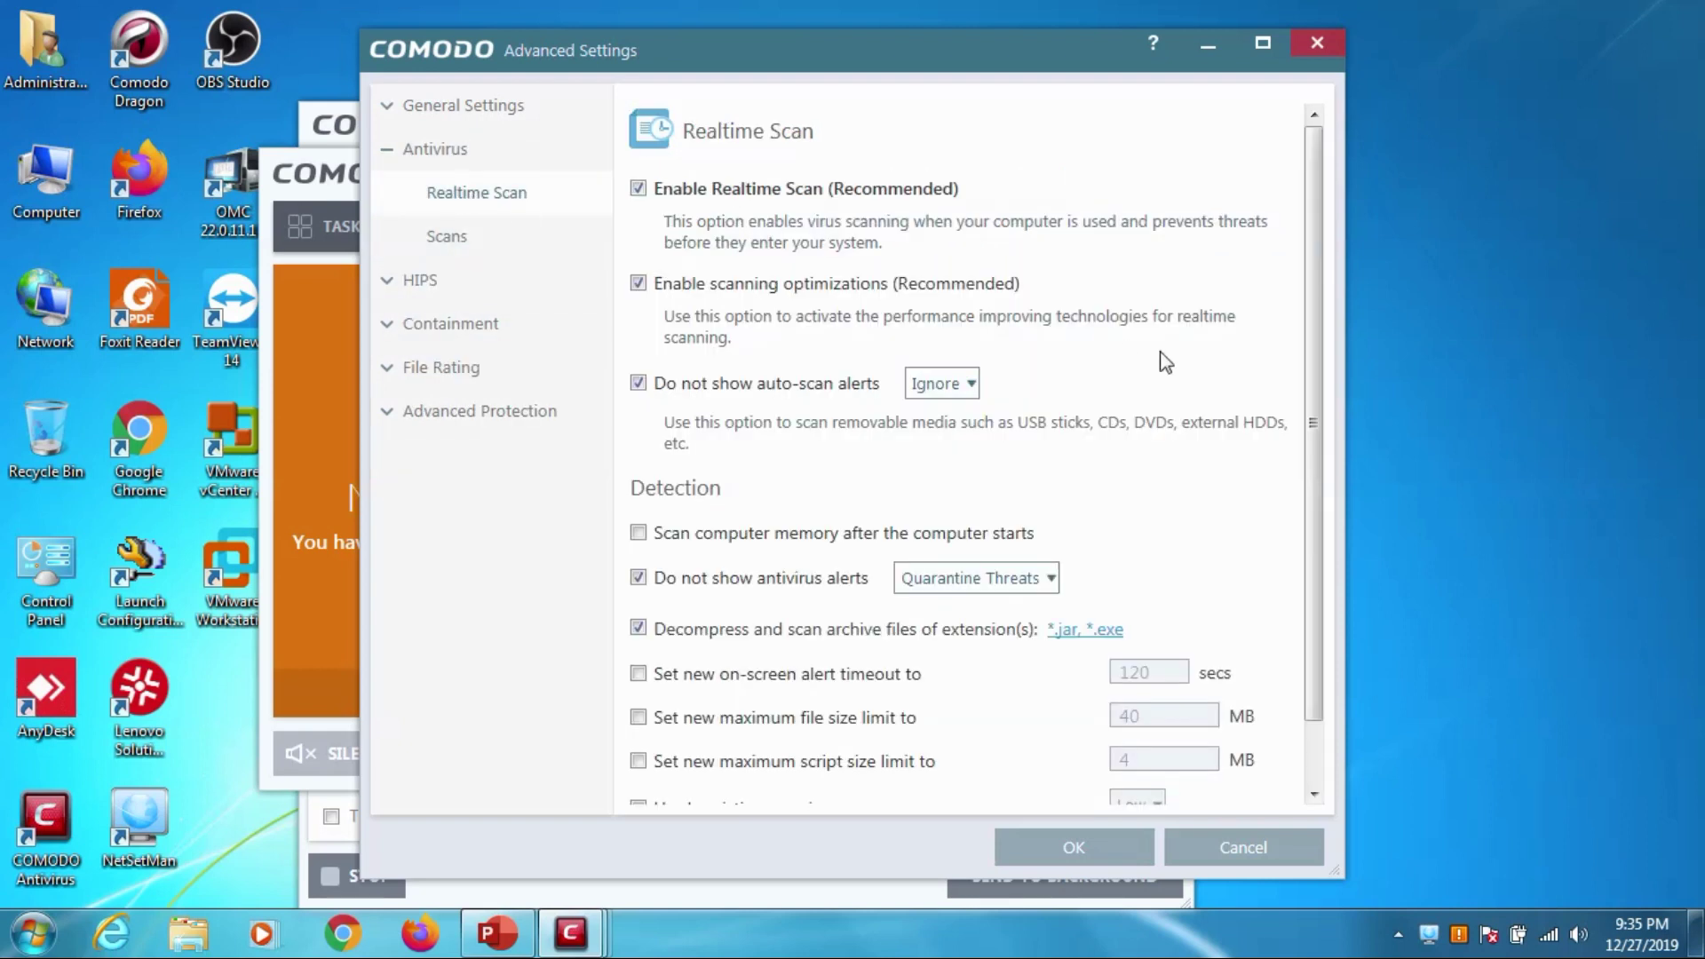
left_click_drag(1322, 297, 1335, 413)
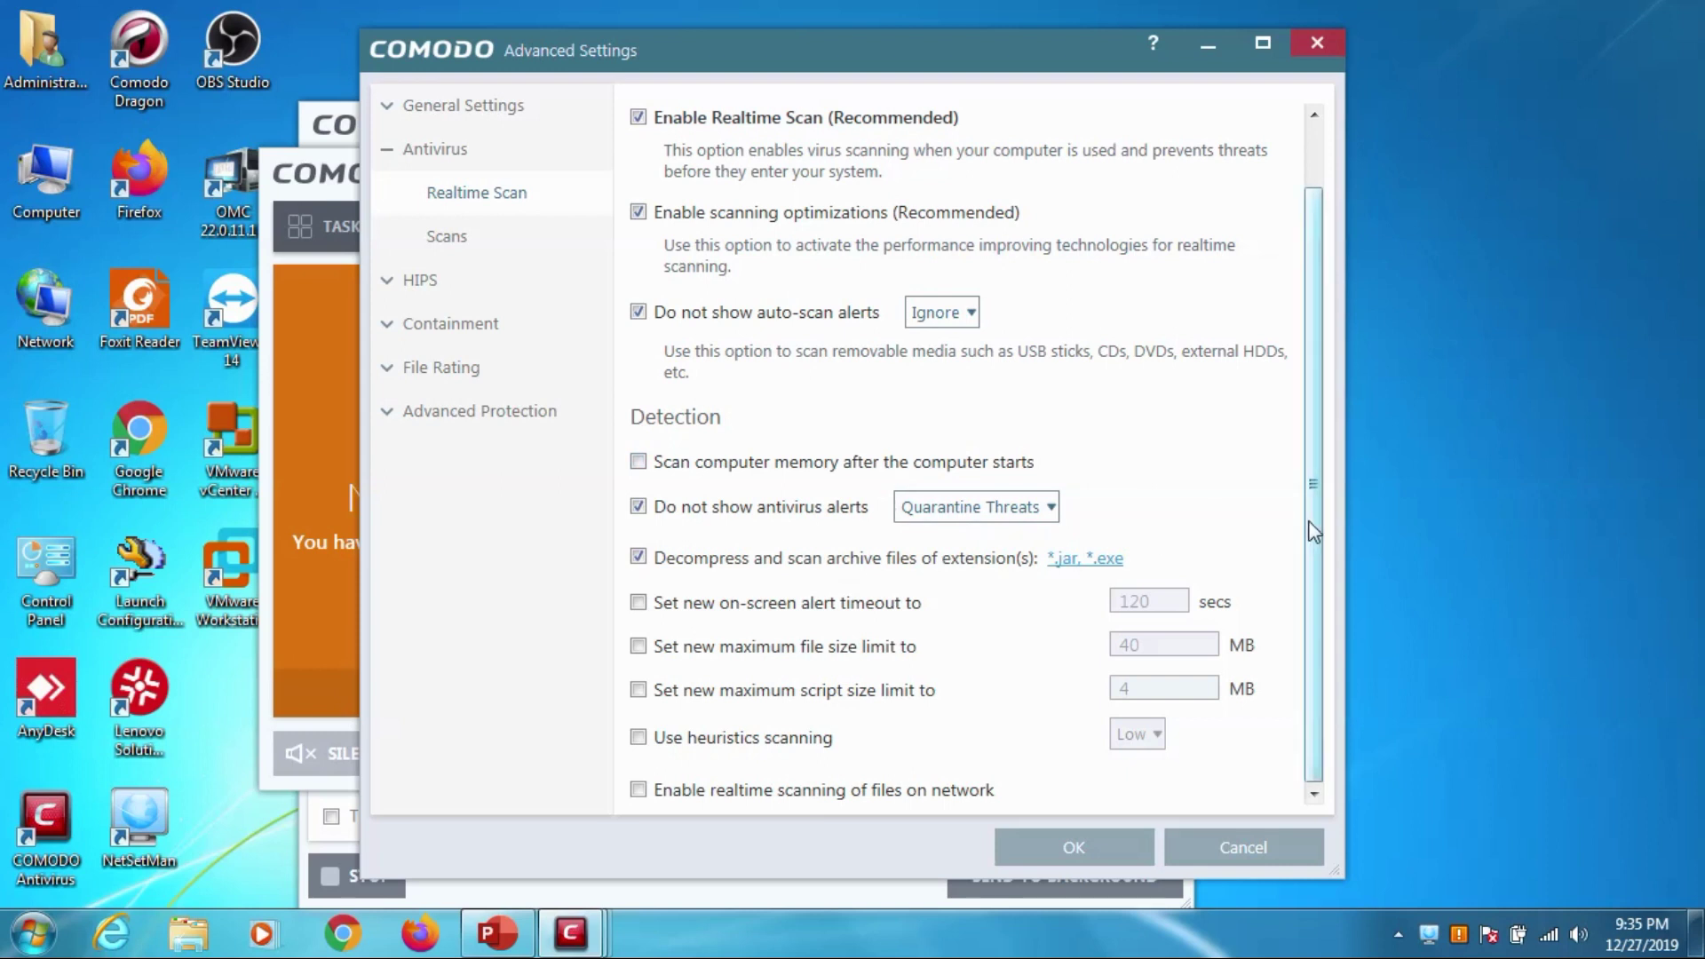
left_click(992, 507)
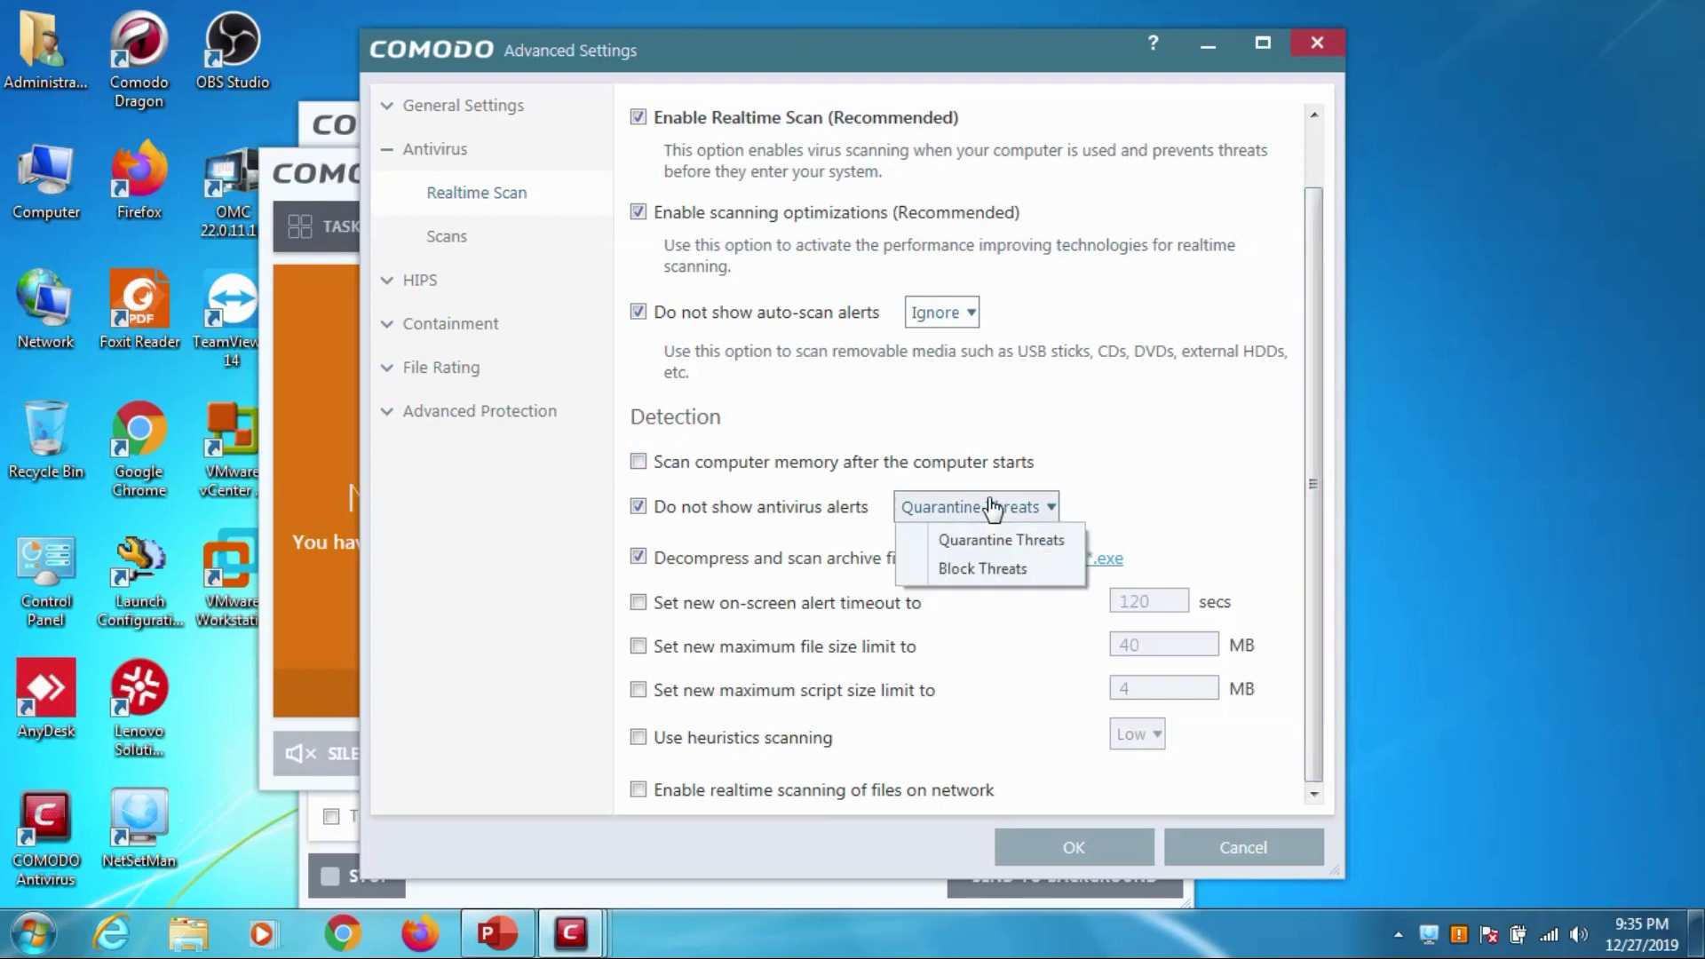
left_click(992, 507)
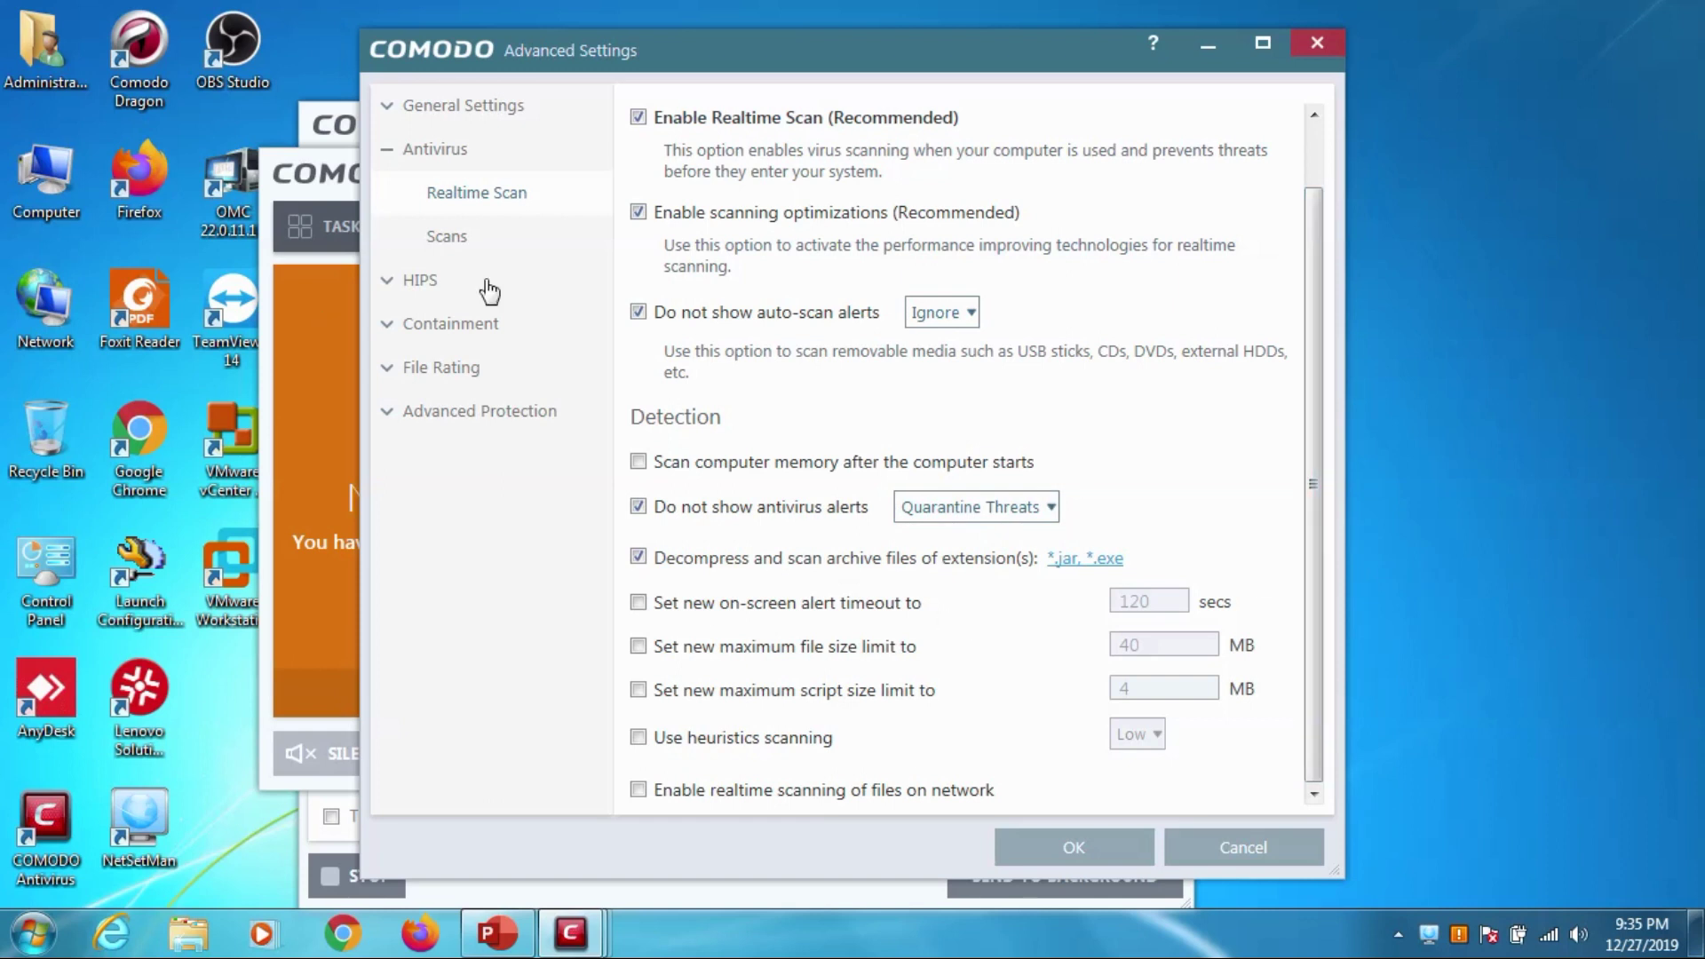
left_click(507, 249)
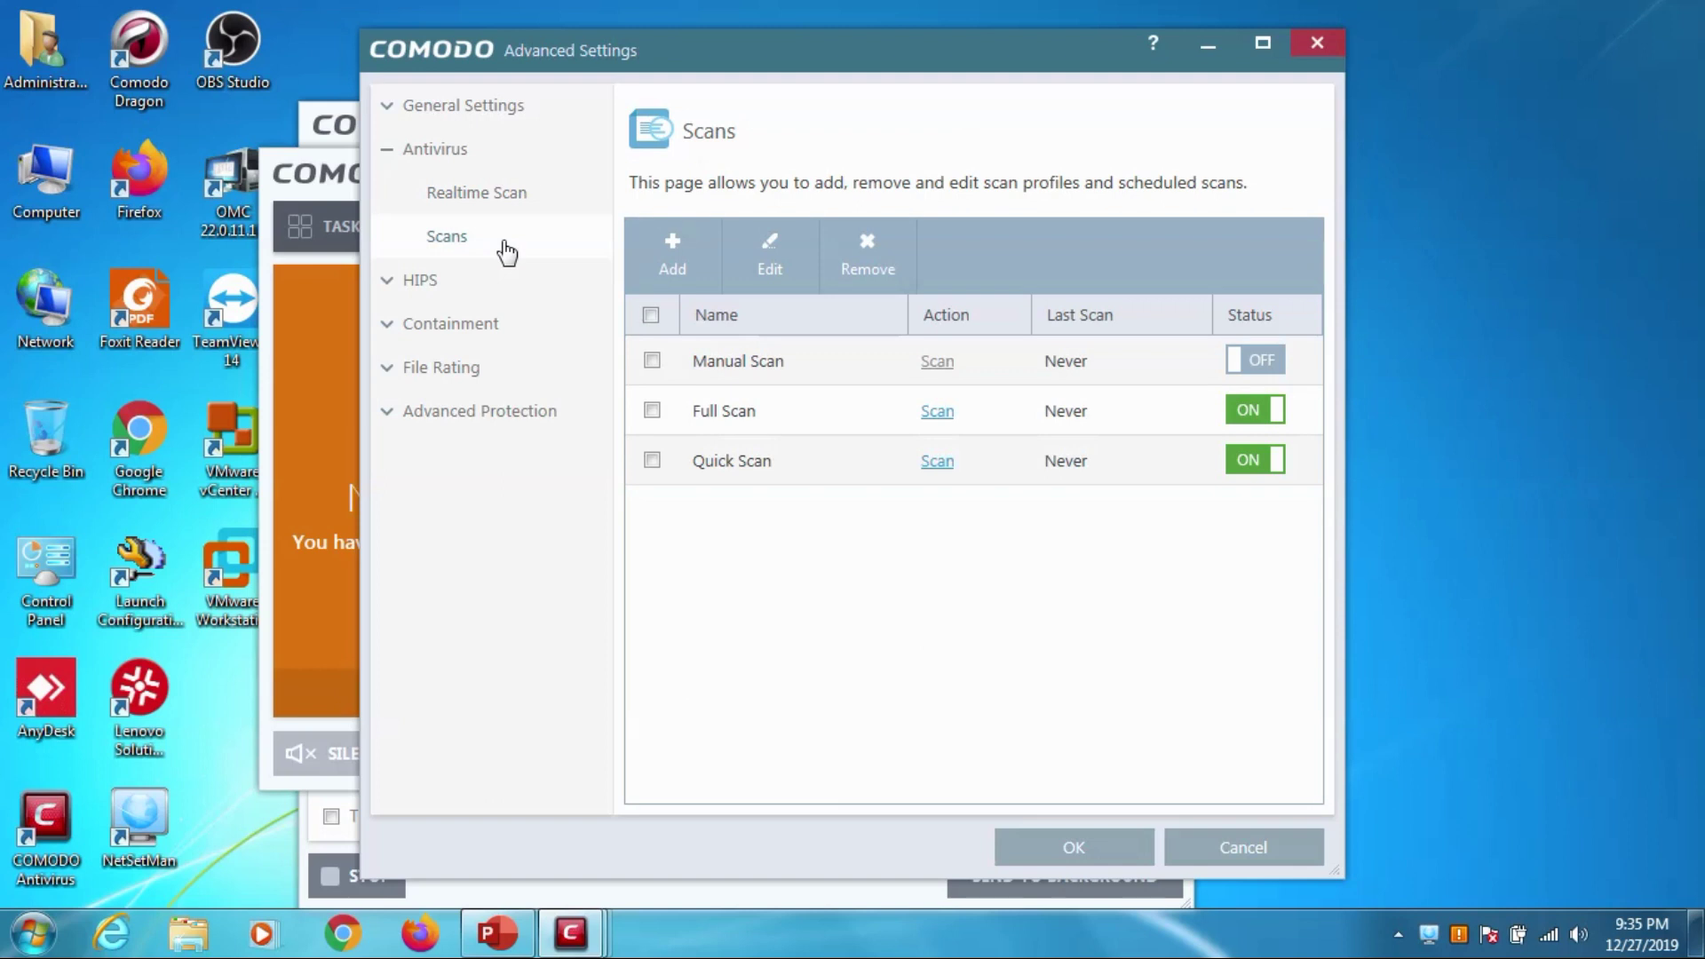
Browse HIPS Settings, HIPS Rules, Rulesets, Protected Objects and HIPS Groups, then expand Containment.
left_click(508, 280)
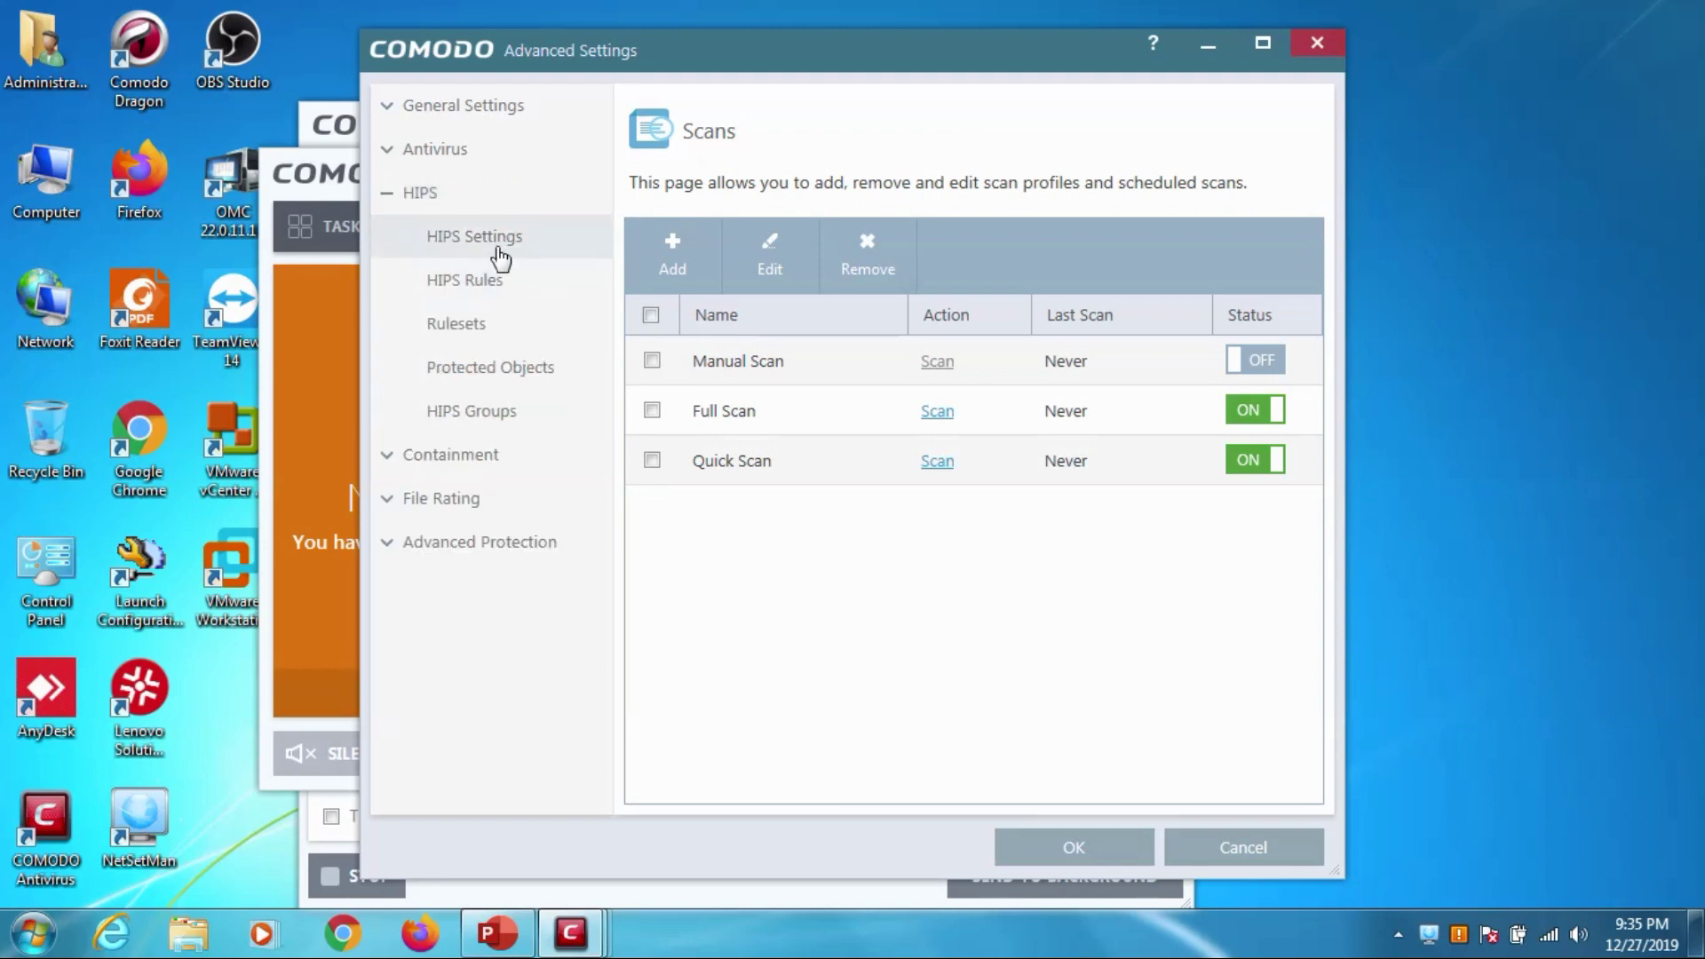
left_click(502, 255)
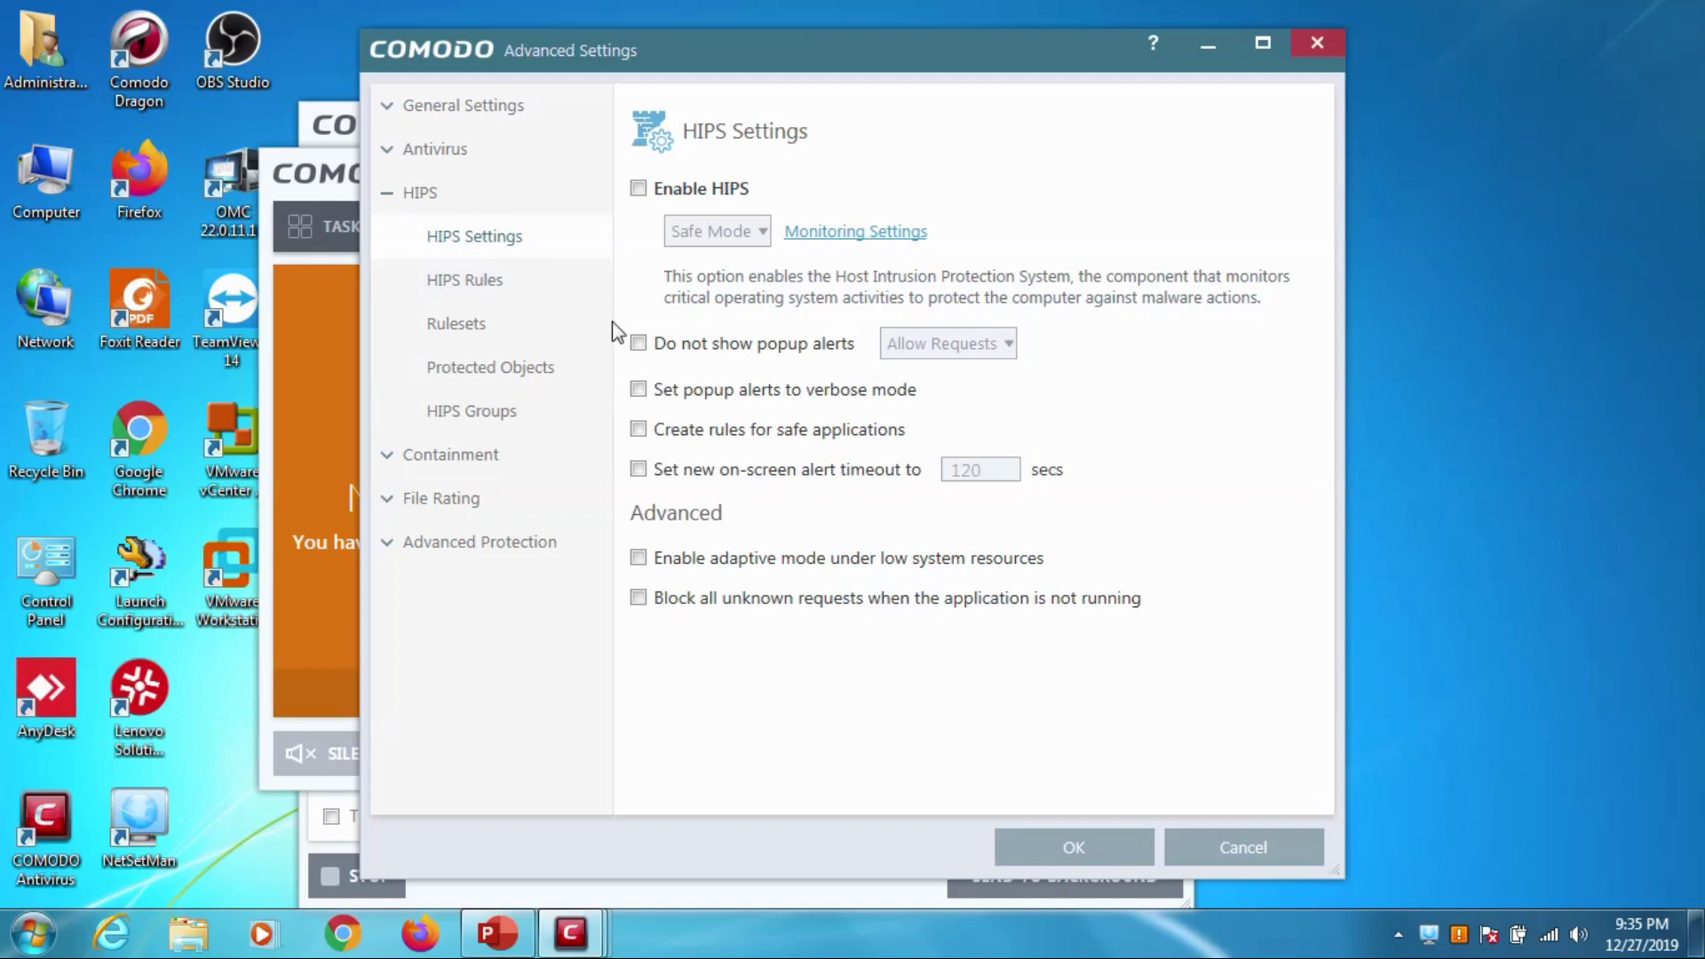
left_click(521, 298)
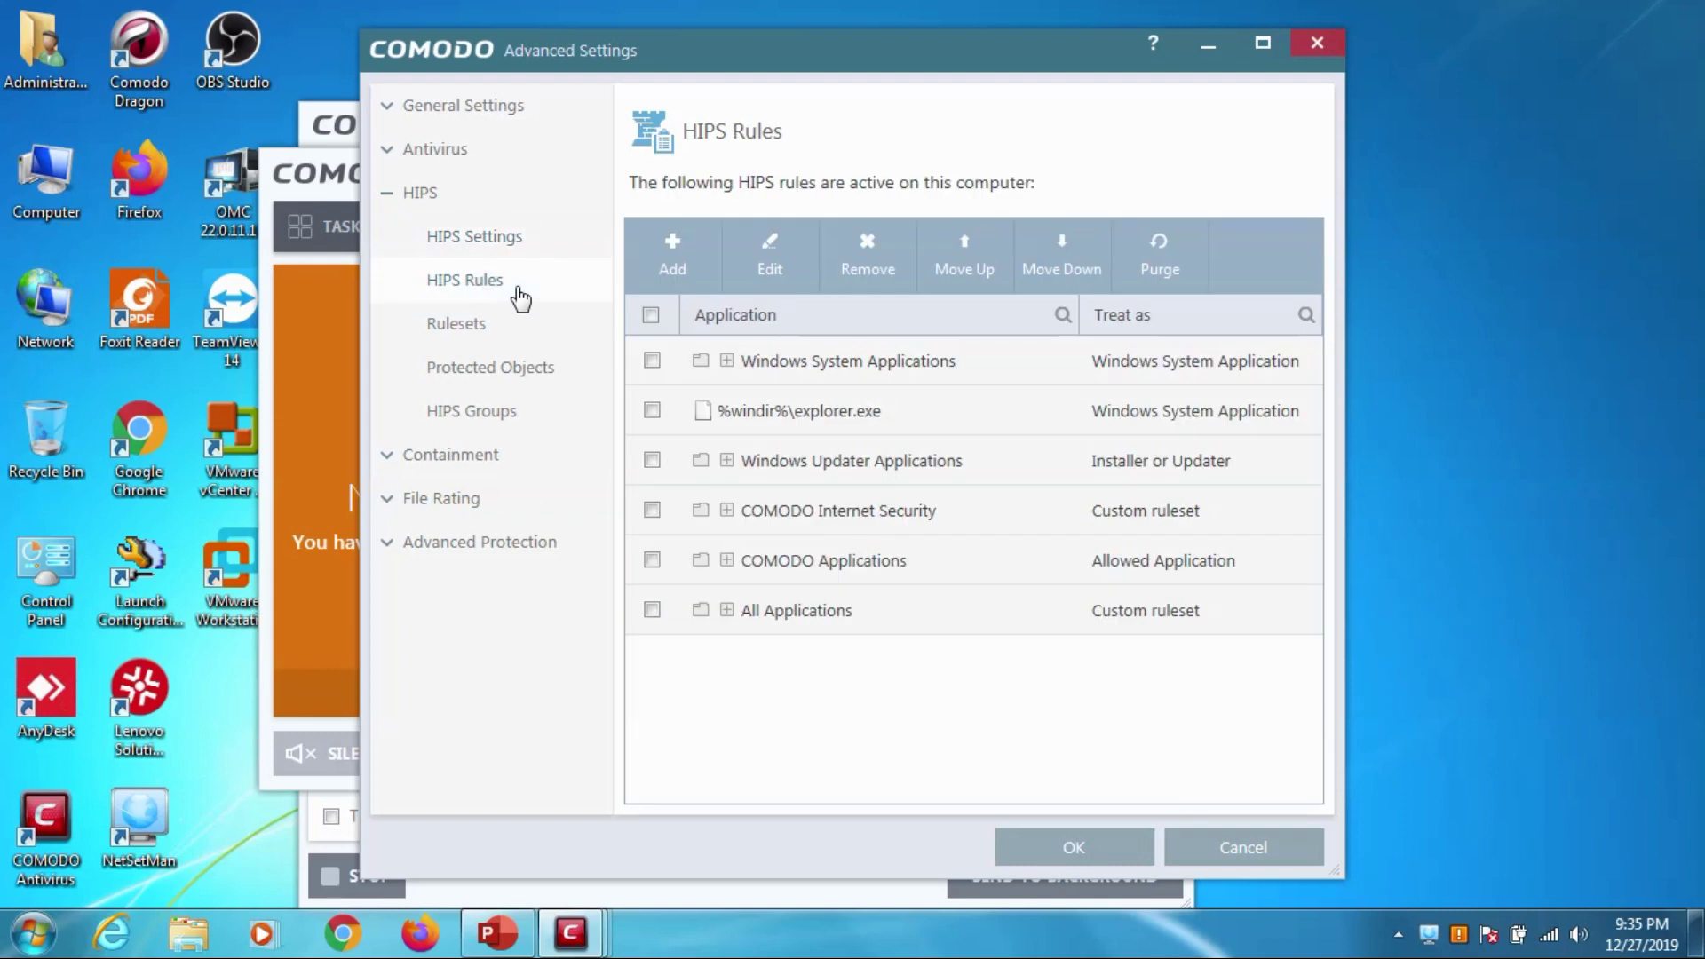
left_click(510, 324)
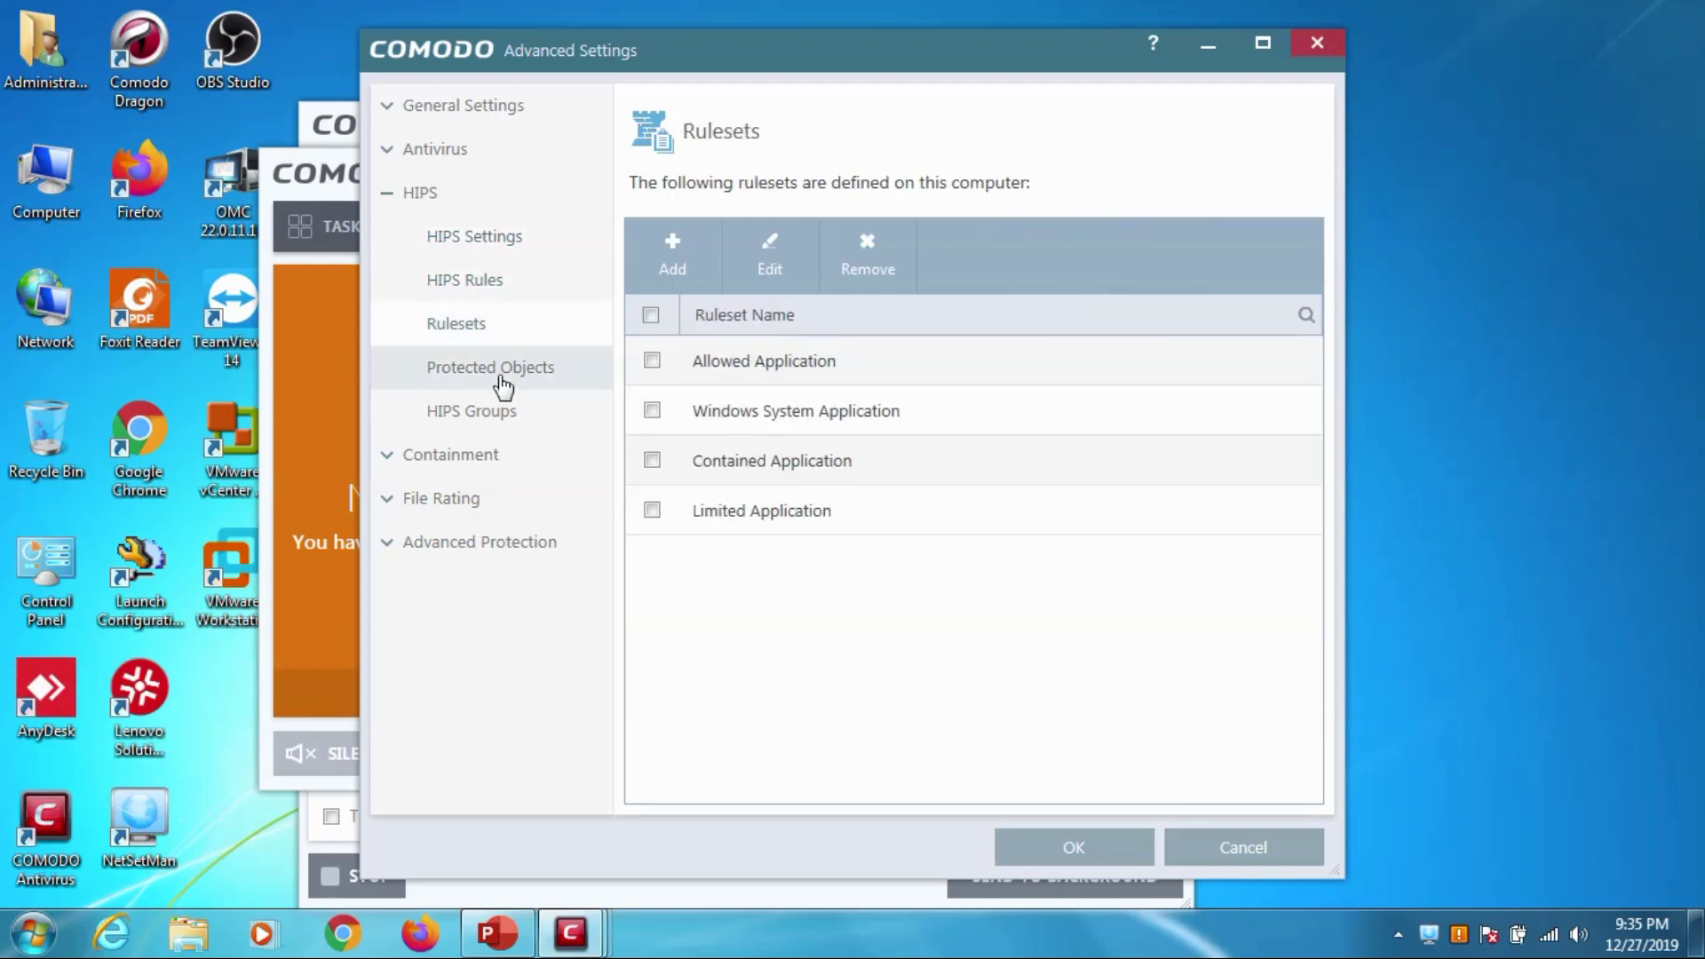
left_click(497, 373)
left_click(493, 410)
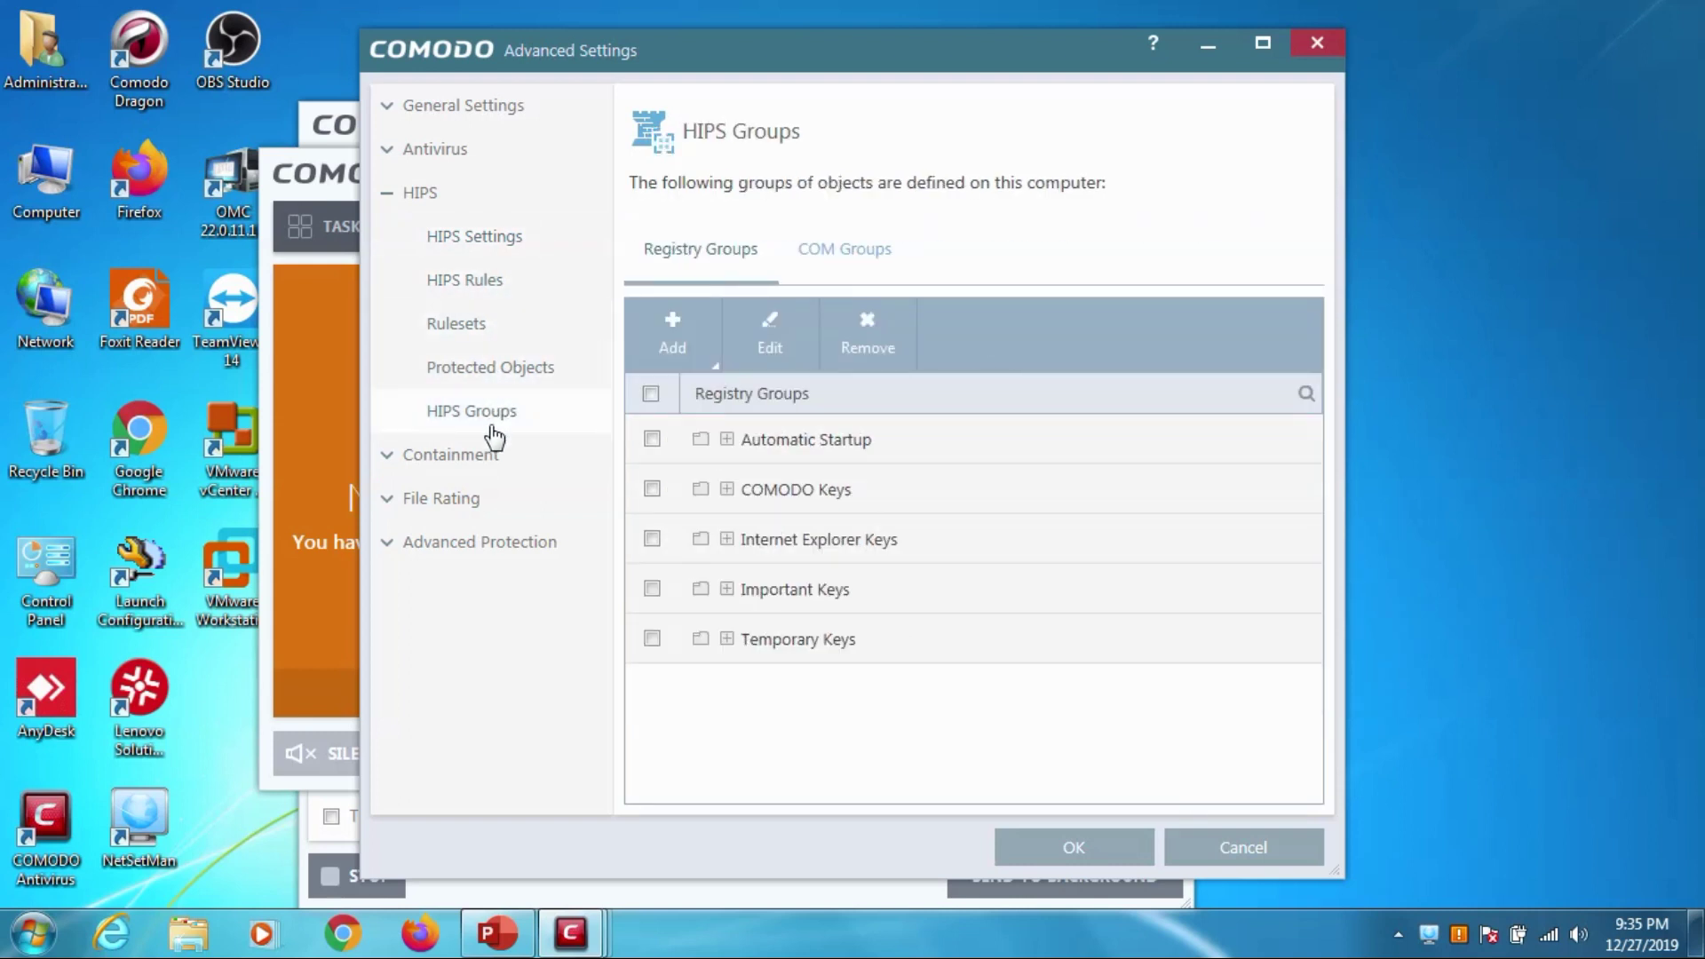
left_click(491, 448)
View Containment Settings and the Auto-Containment rules, then re-expand the Containment section.
left_click(520, 293)
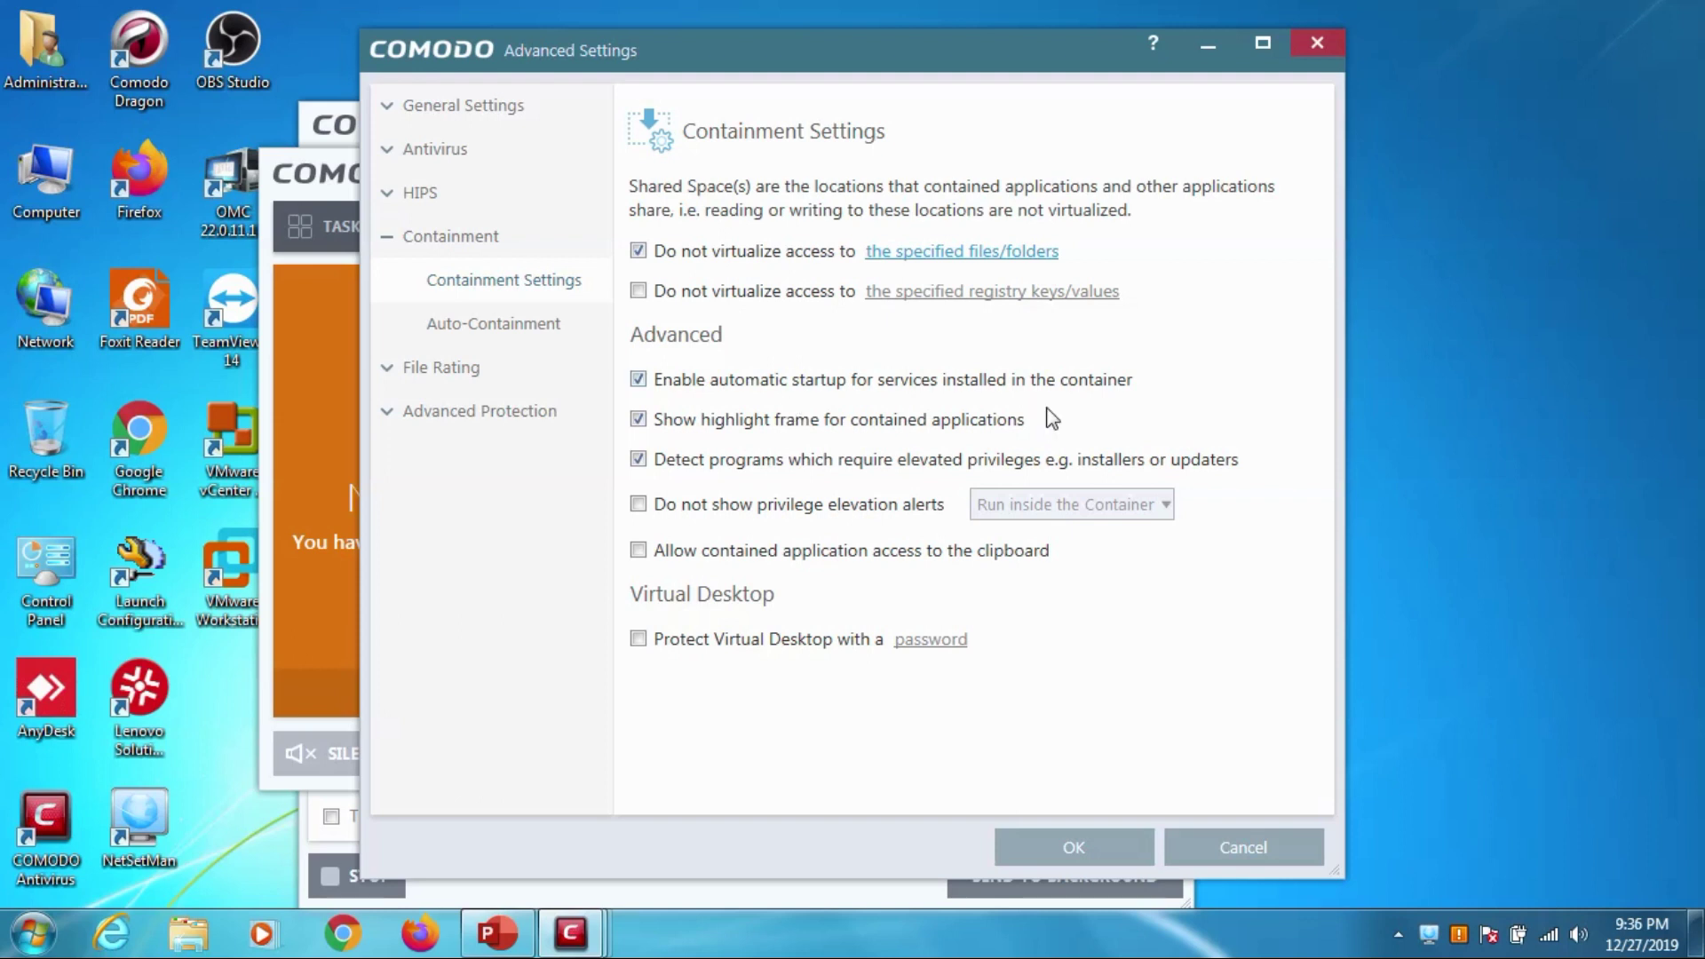
left_click(515, 323)
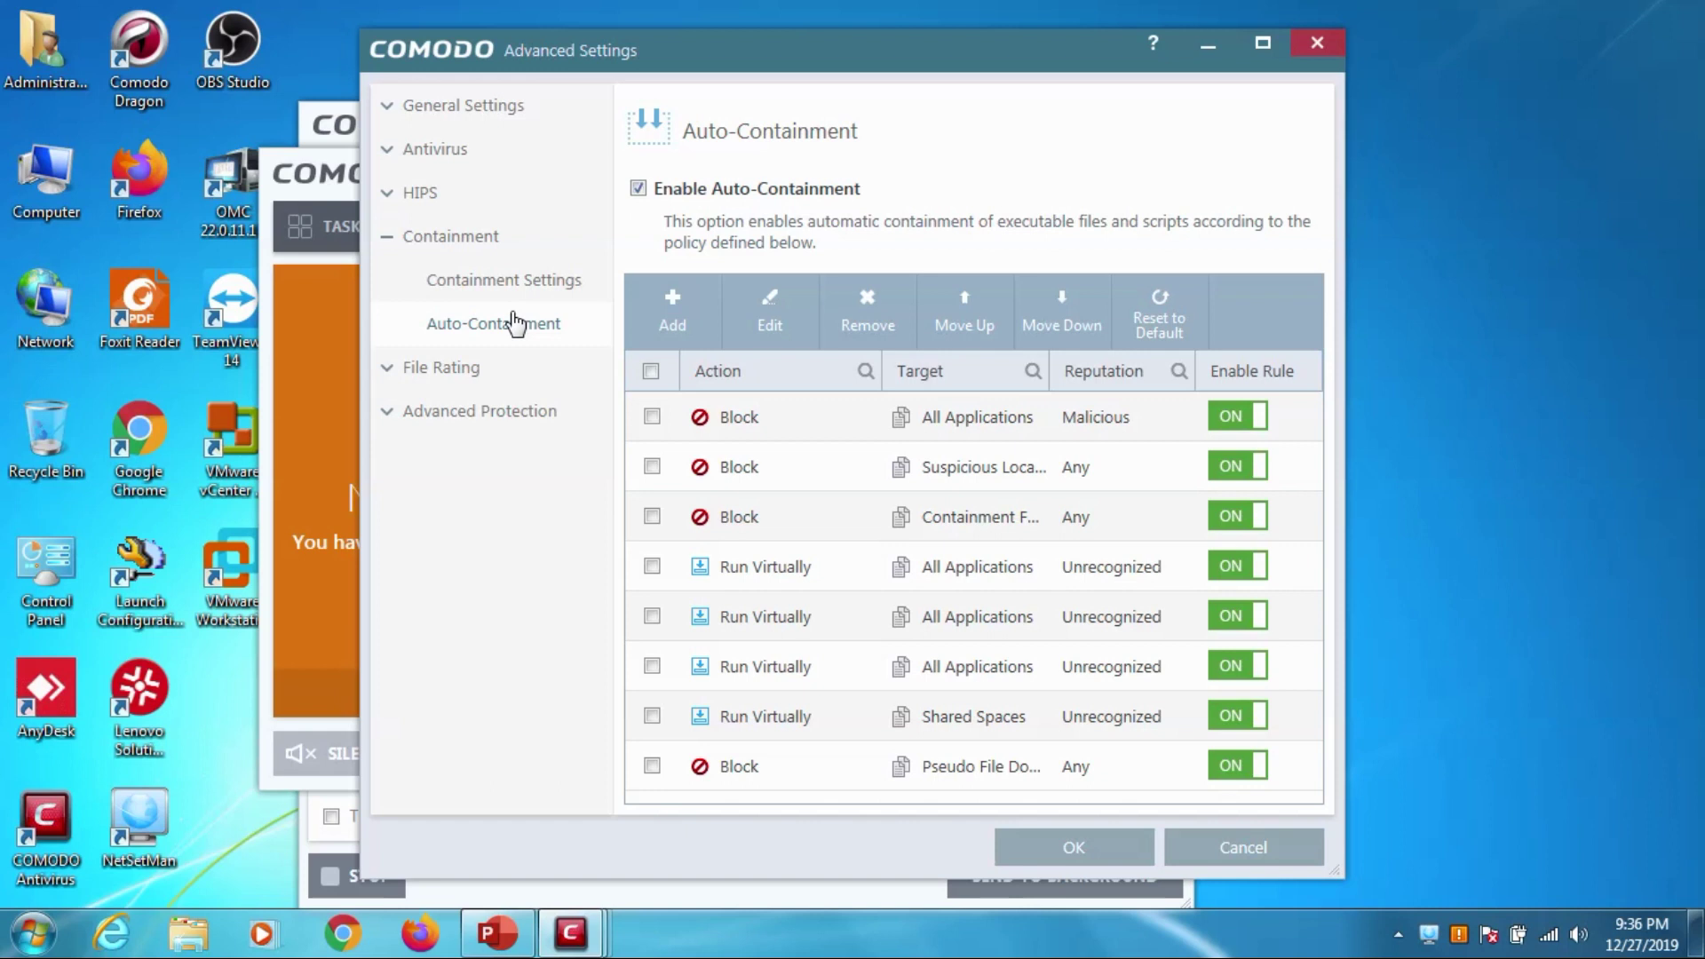
left_click(518, 388)
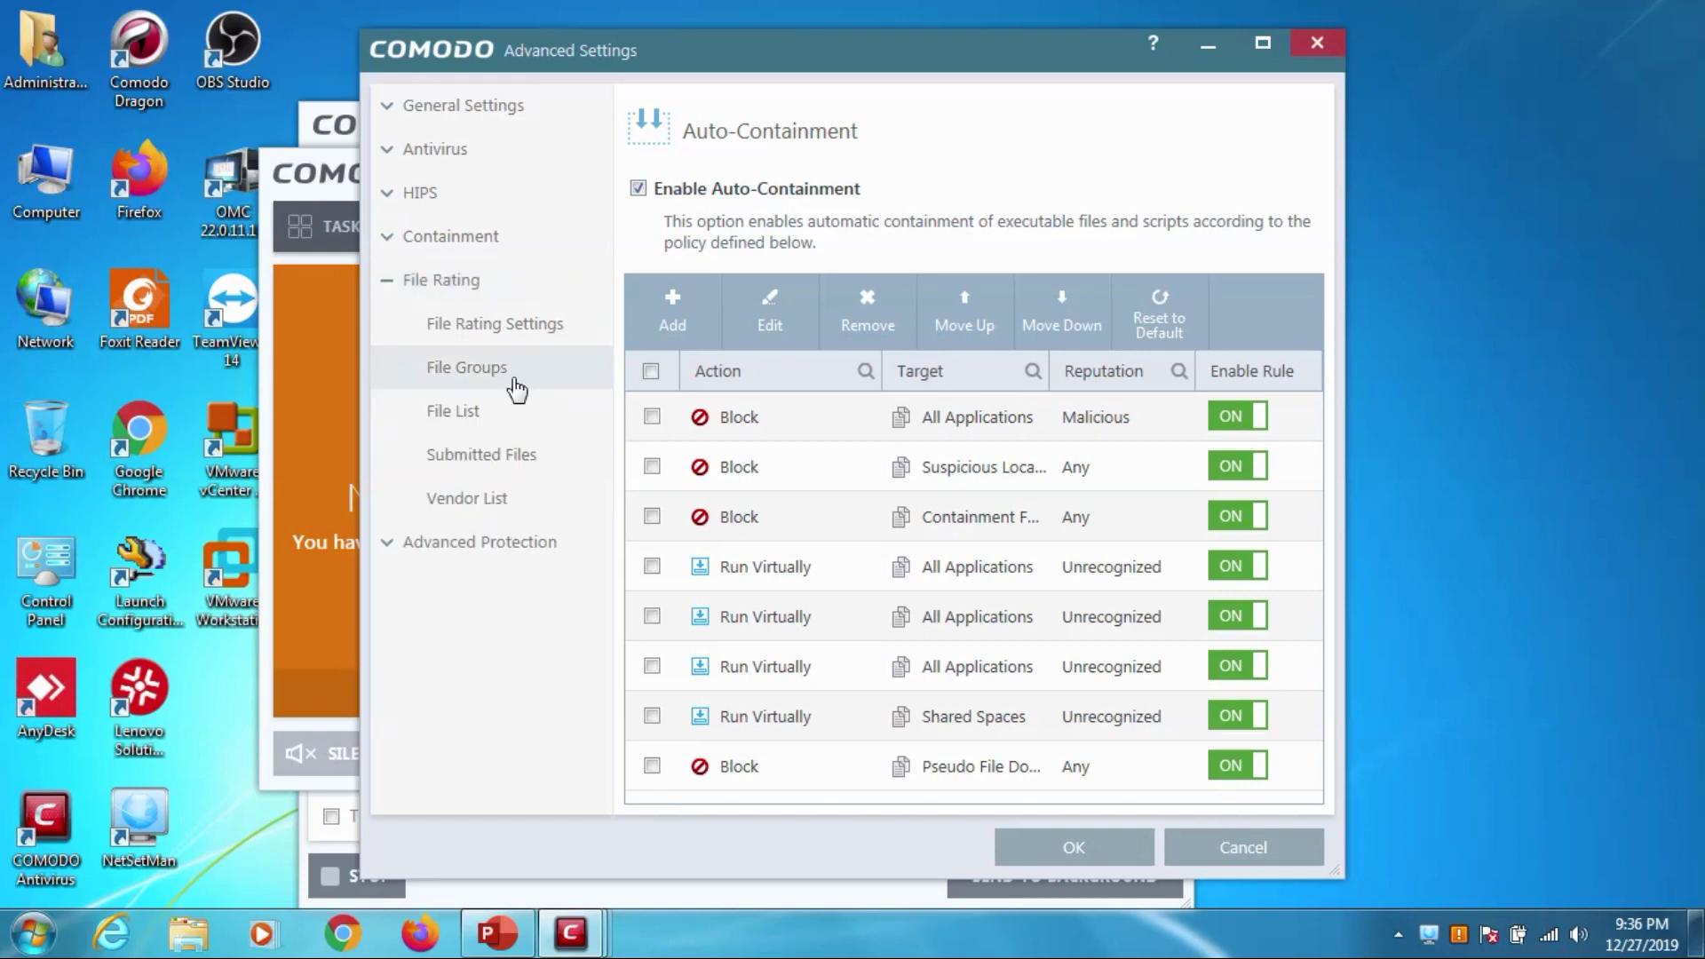
left_click(476, 239)
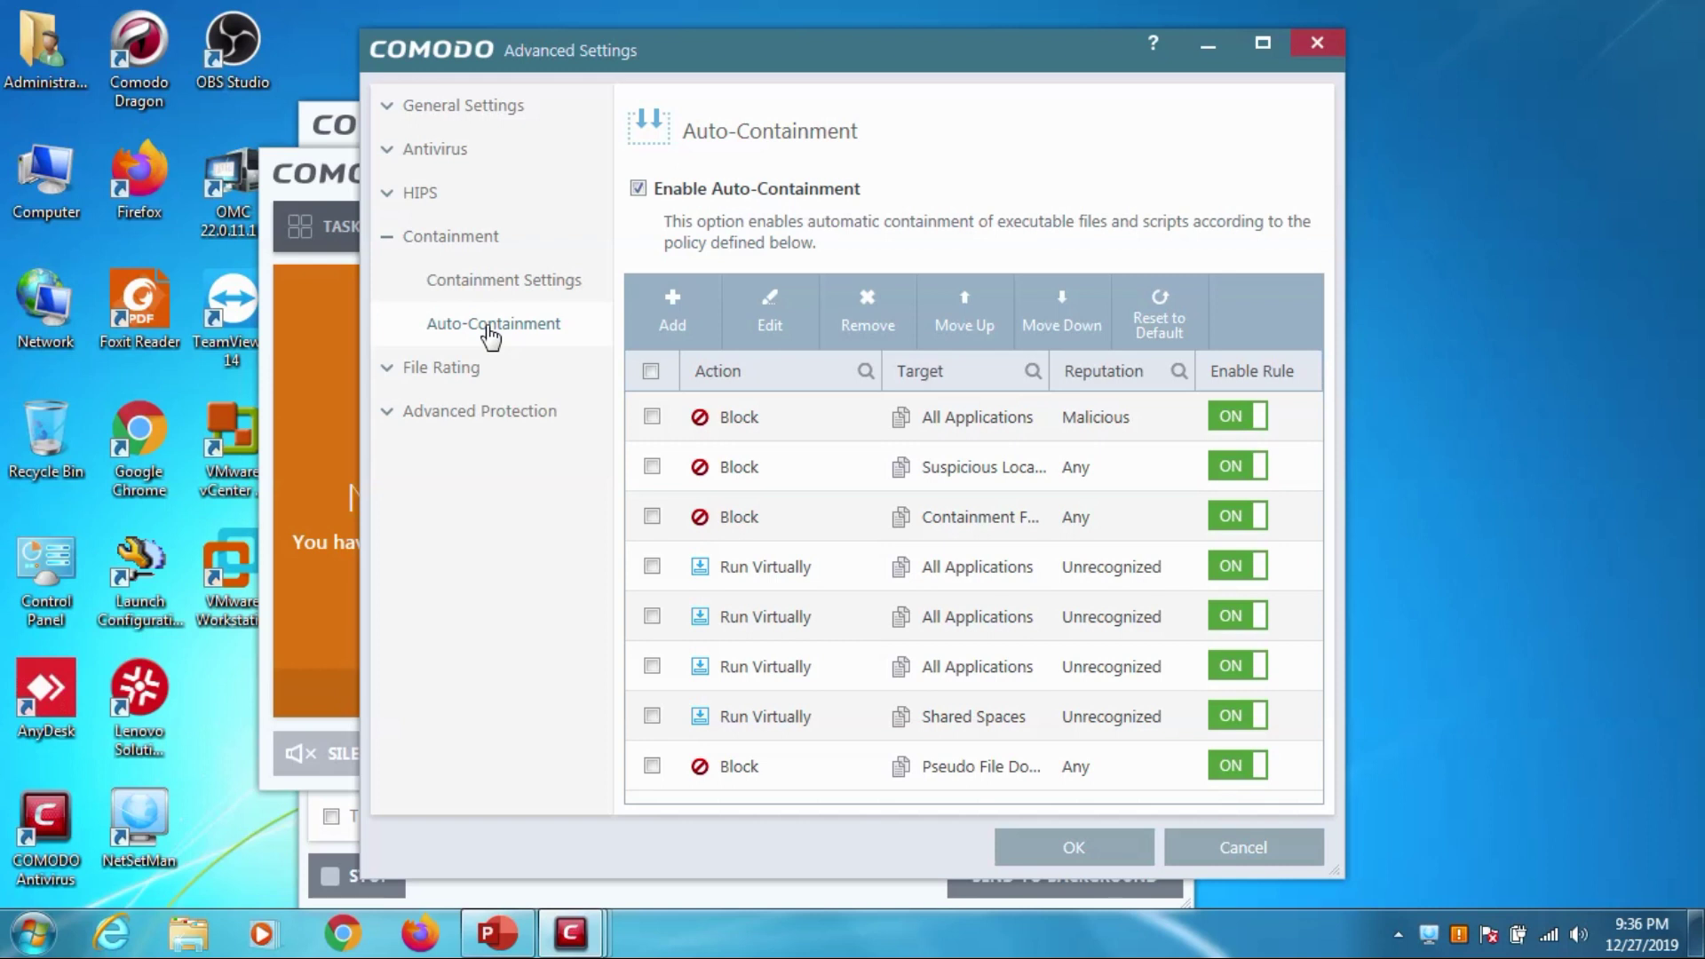
Browse File Rating Settings, File Groups, File List, Submitted Files and Vendor List.
left_click(487, 370)
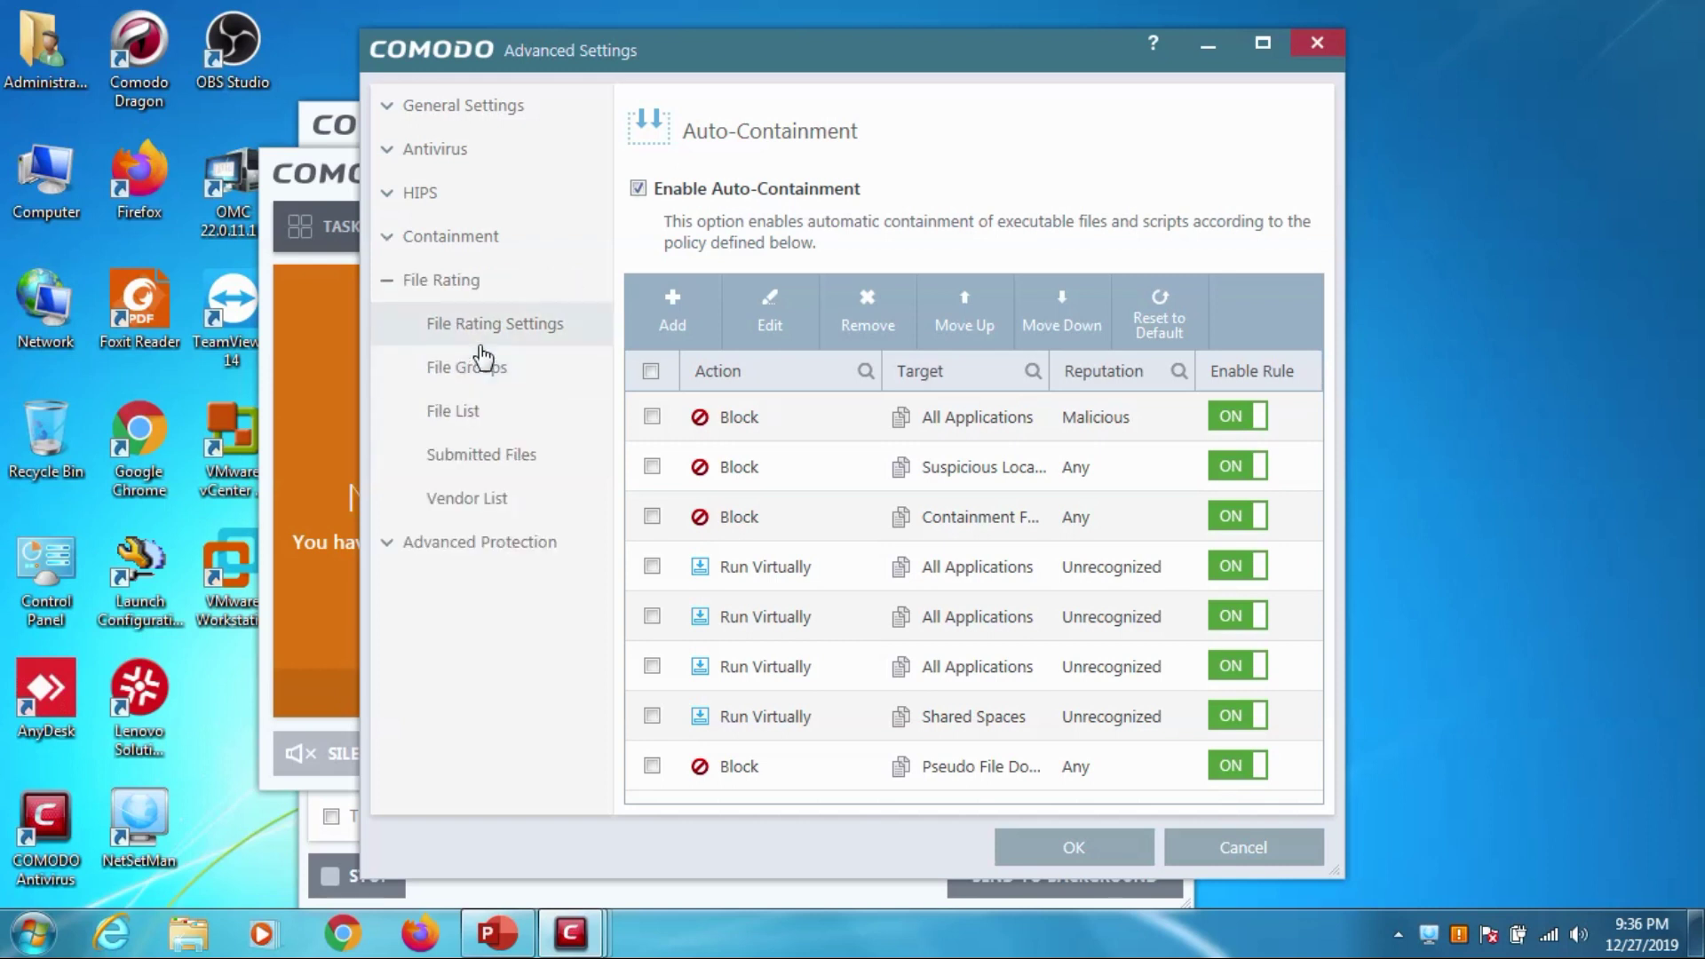
left_click(480, 344)
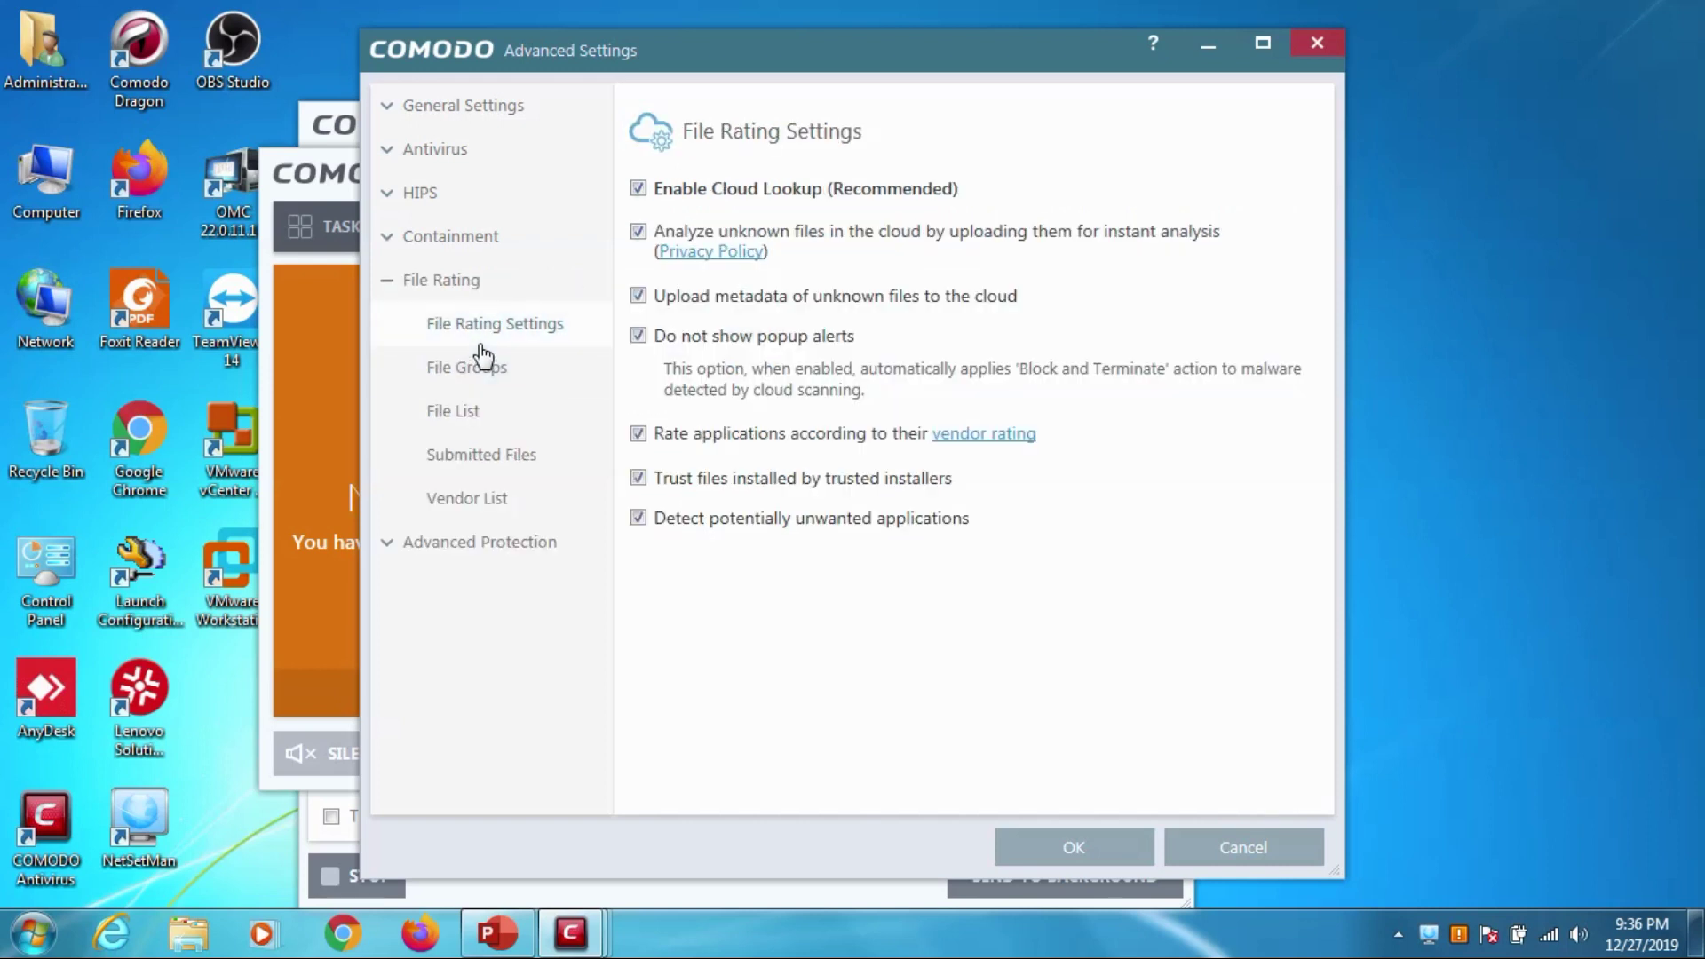
left_click(482, 367)
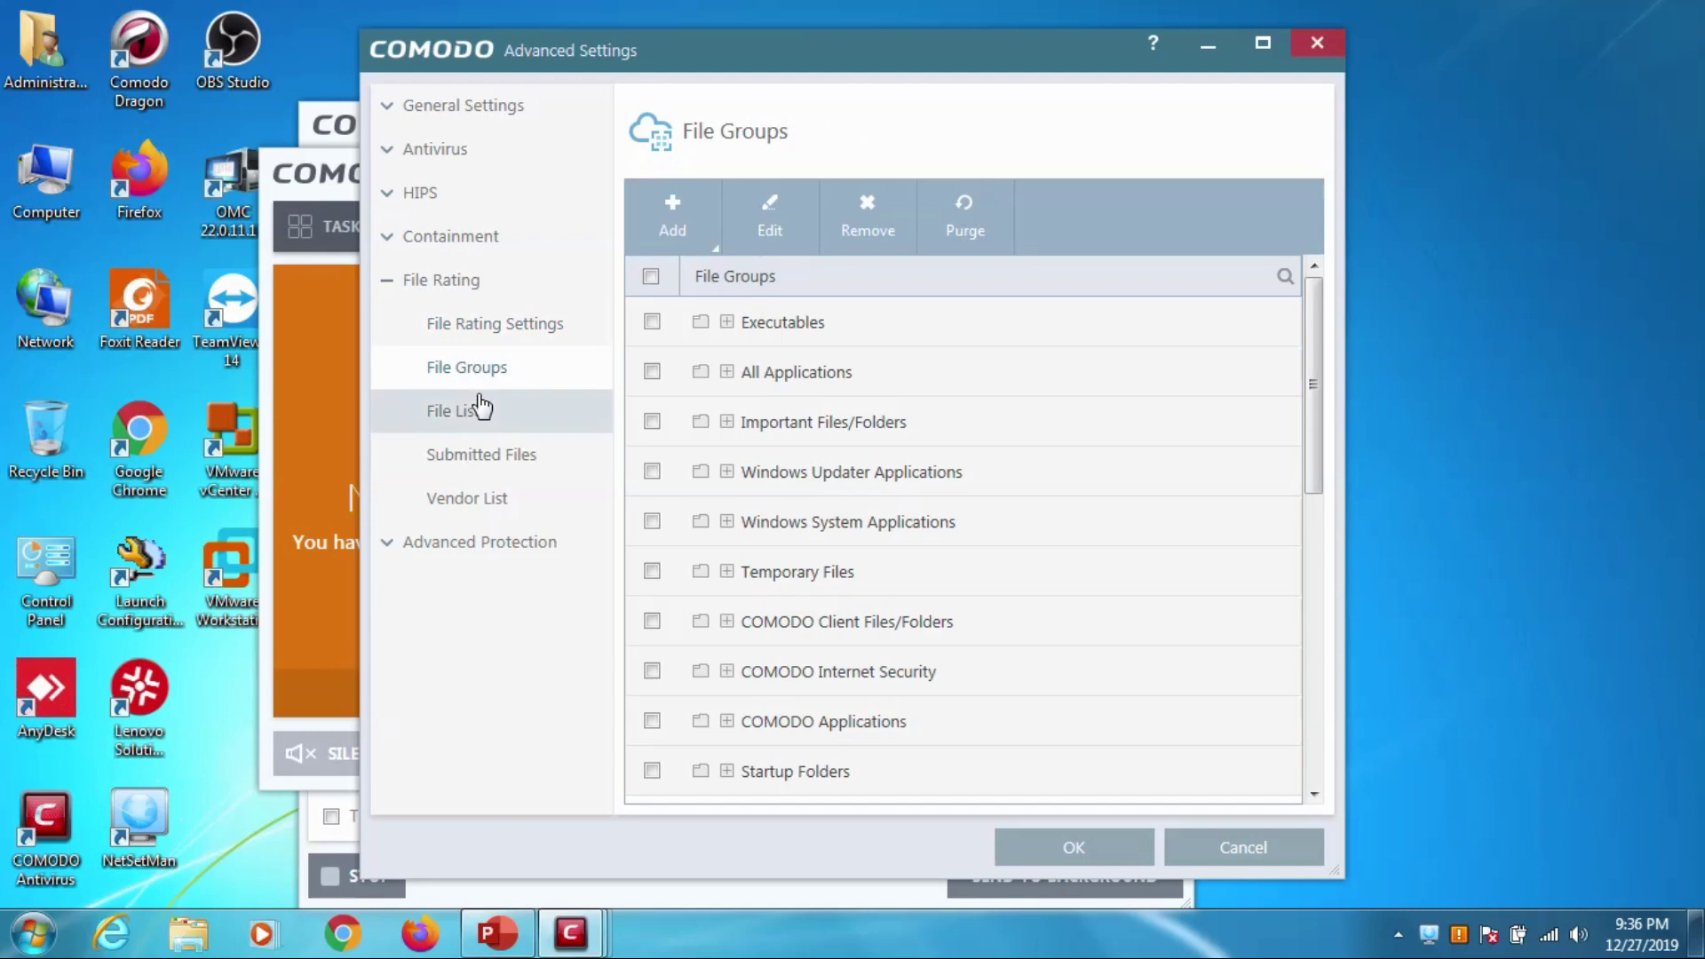
left_click(481, 410)
left_click(483, 455)
left_click(489, 516)
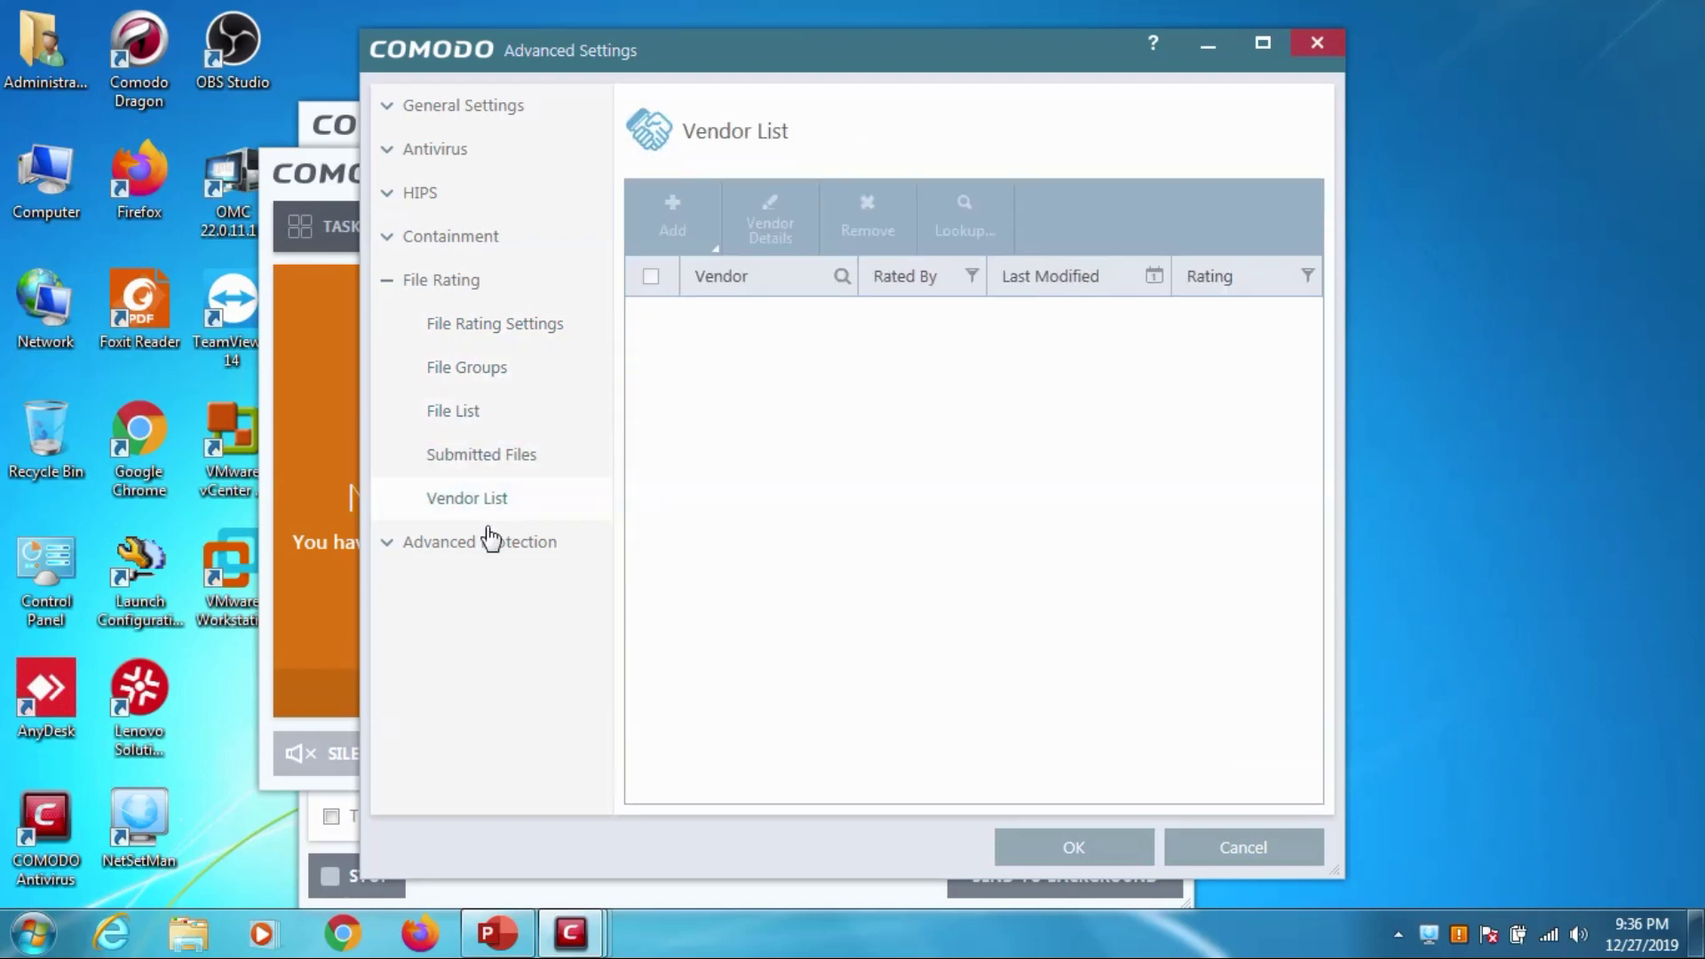
Expand Advanced Protection and view VirusScope and the Scan Exclusions list.
left_click(493, 544)
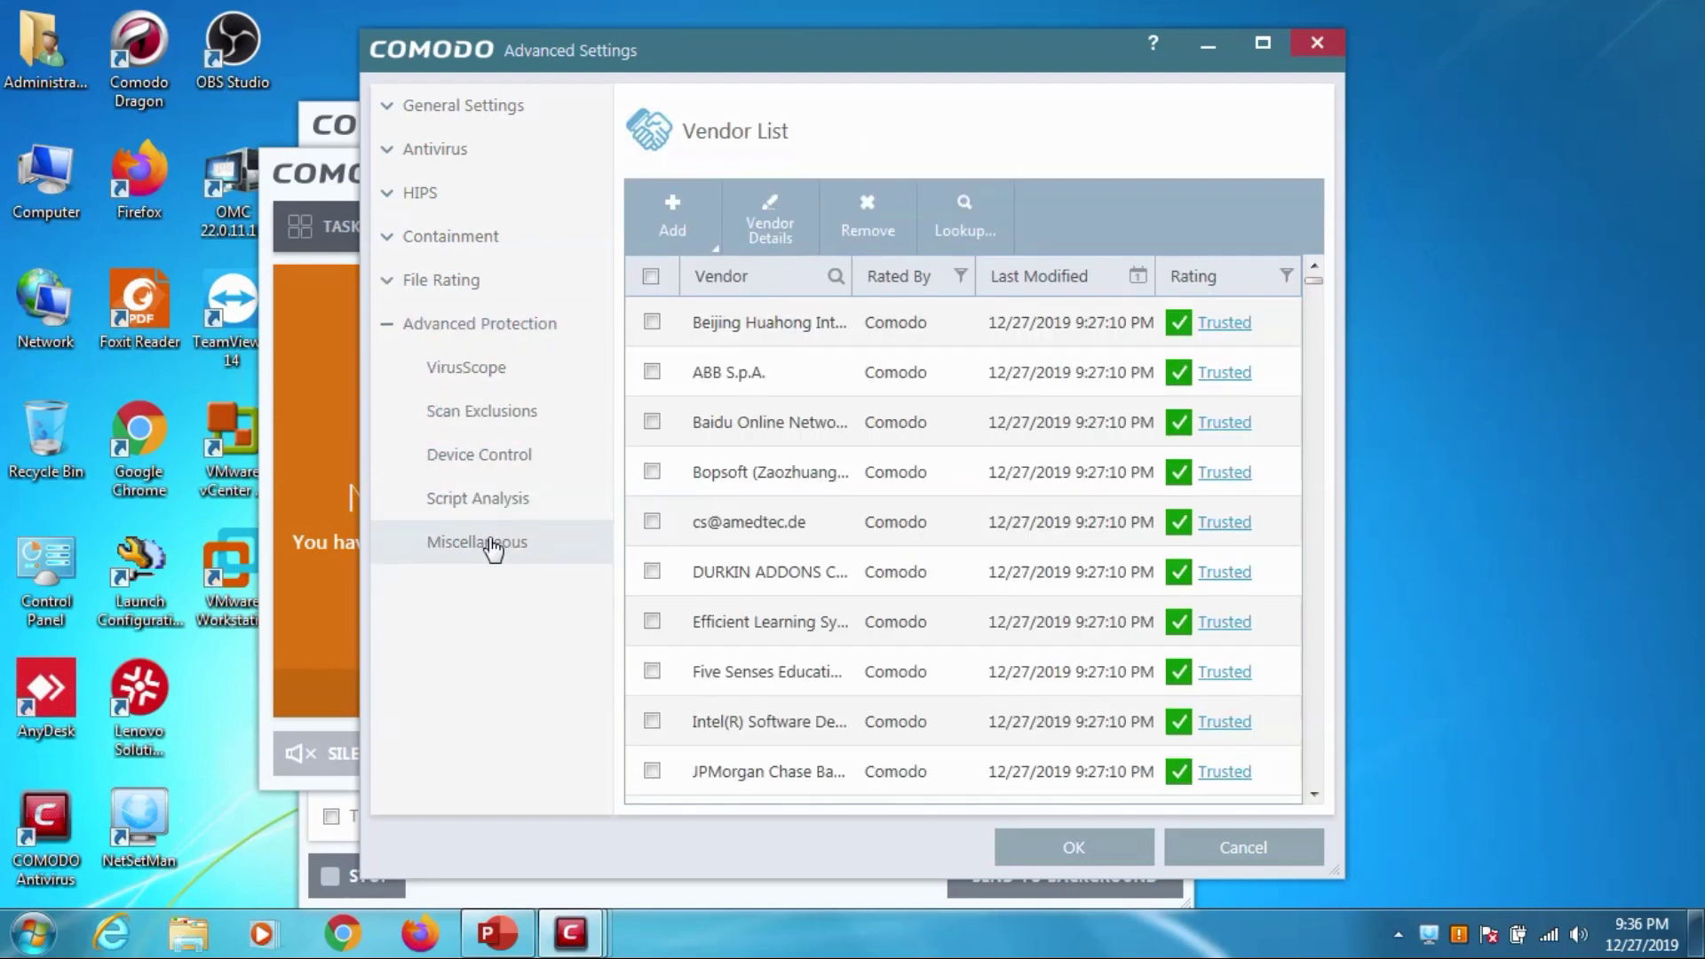
left_click(488, 369)
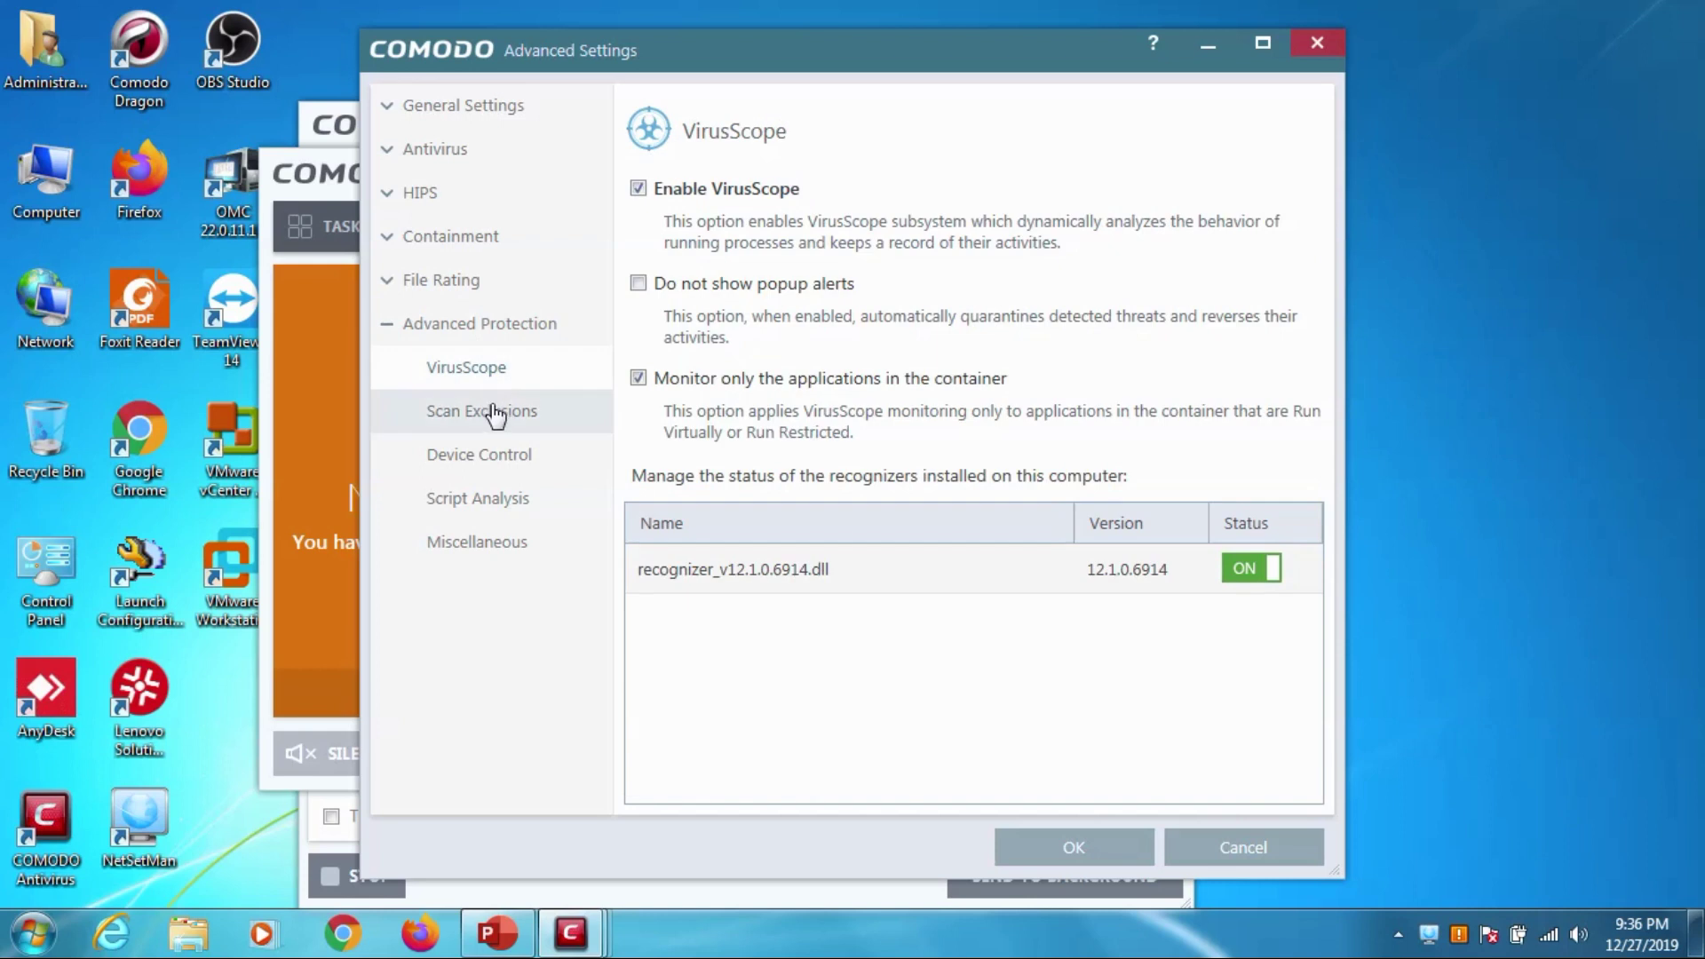
left_click(497, 414)
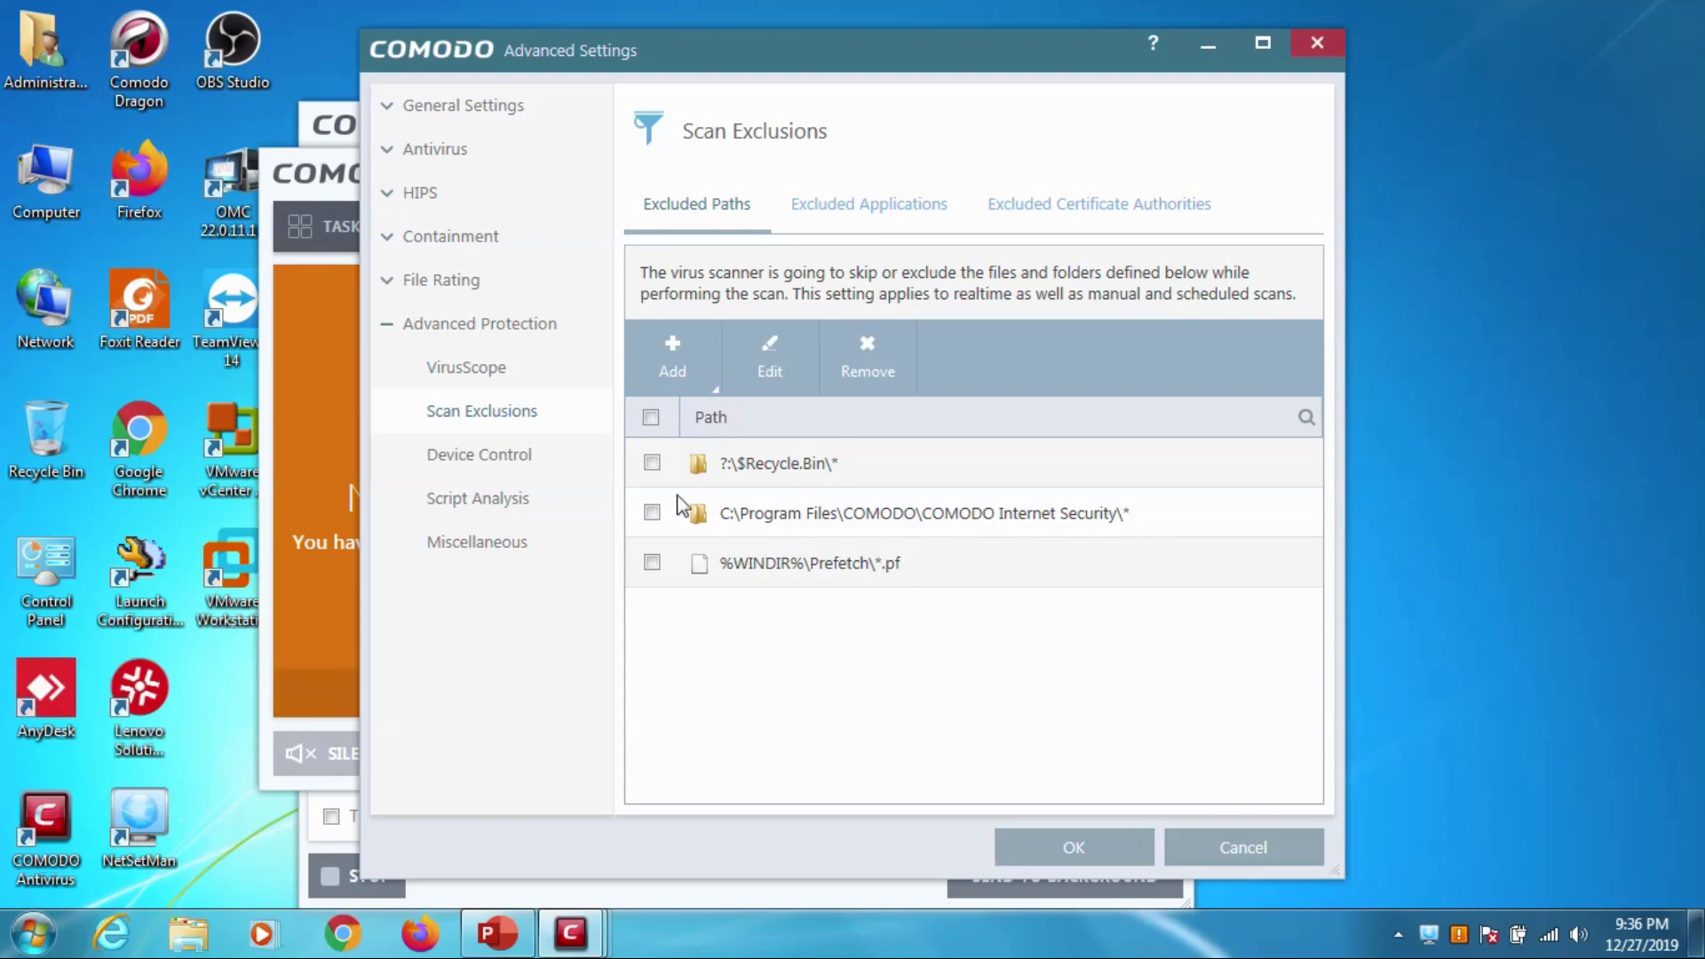
In Device Control, block USB storage devices, then remove that entry from the blocked list.
left_click(493, 453)
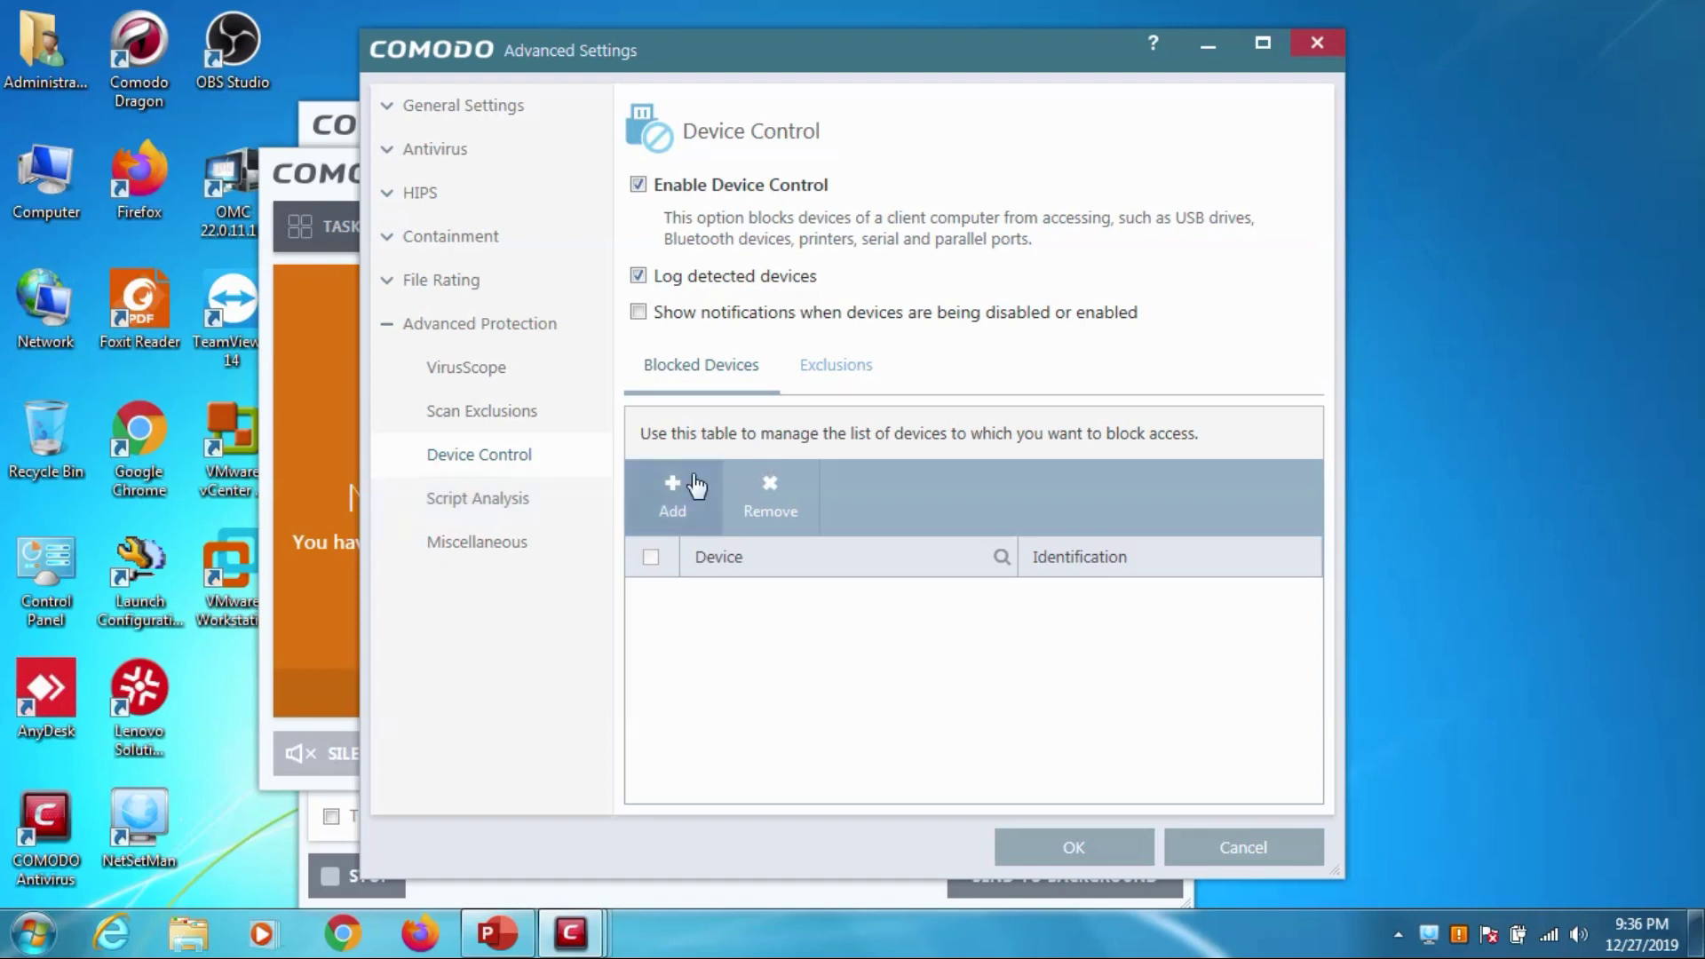
left_click(659, 496)
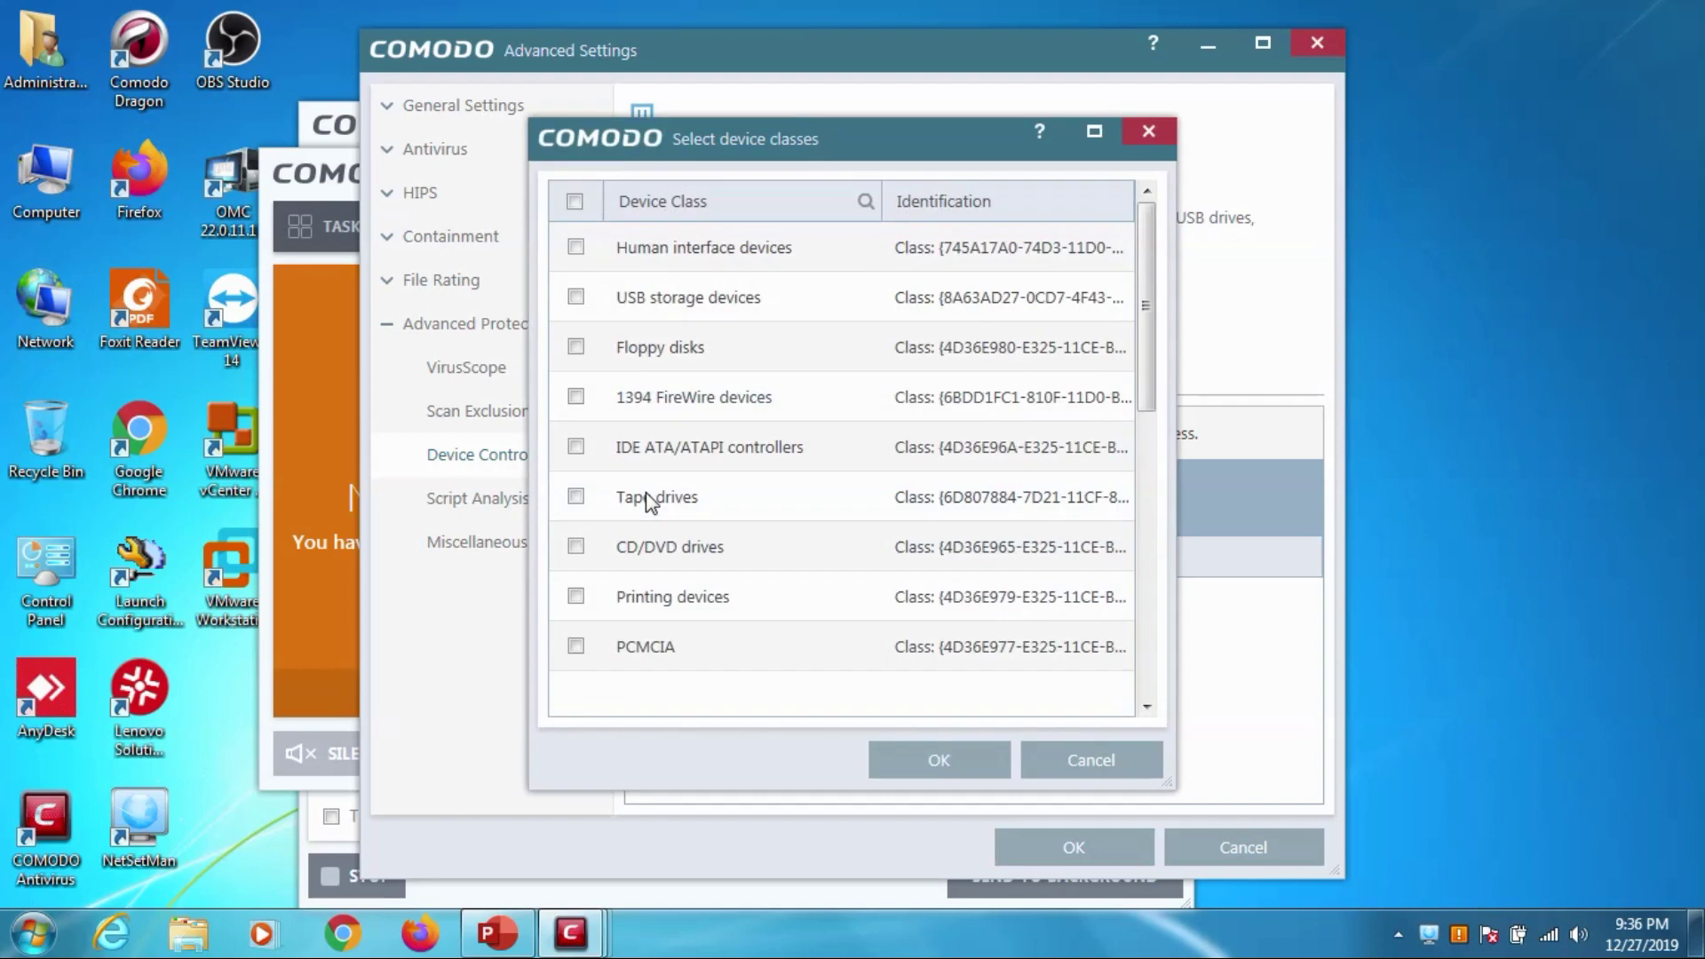
left_click(577, 299)
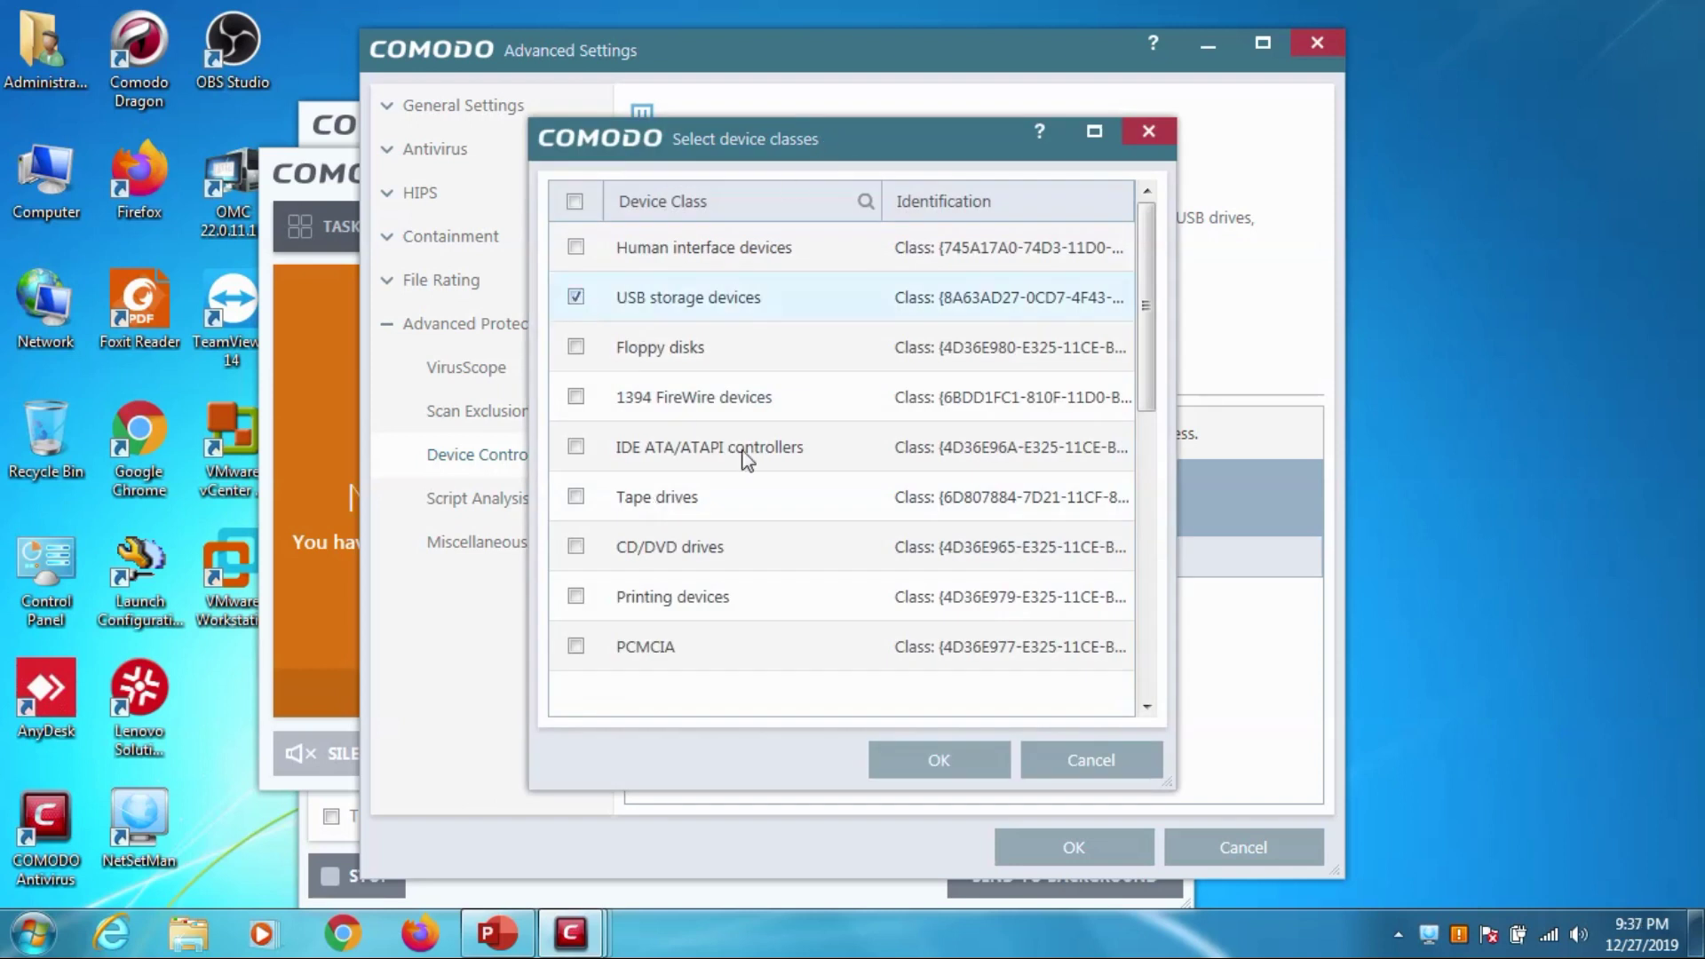
left_click(935, 760)
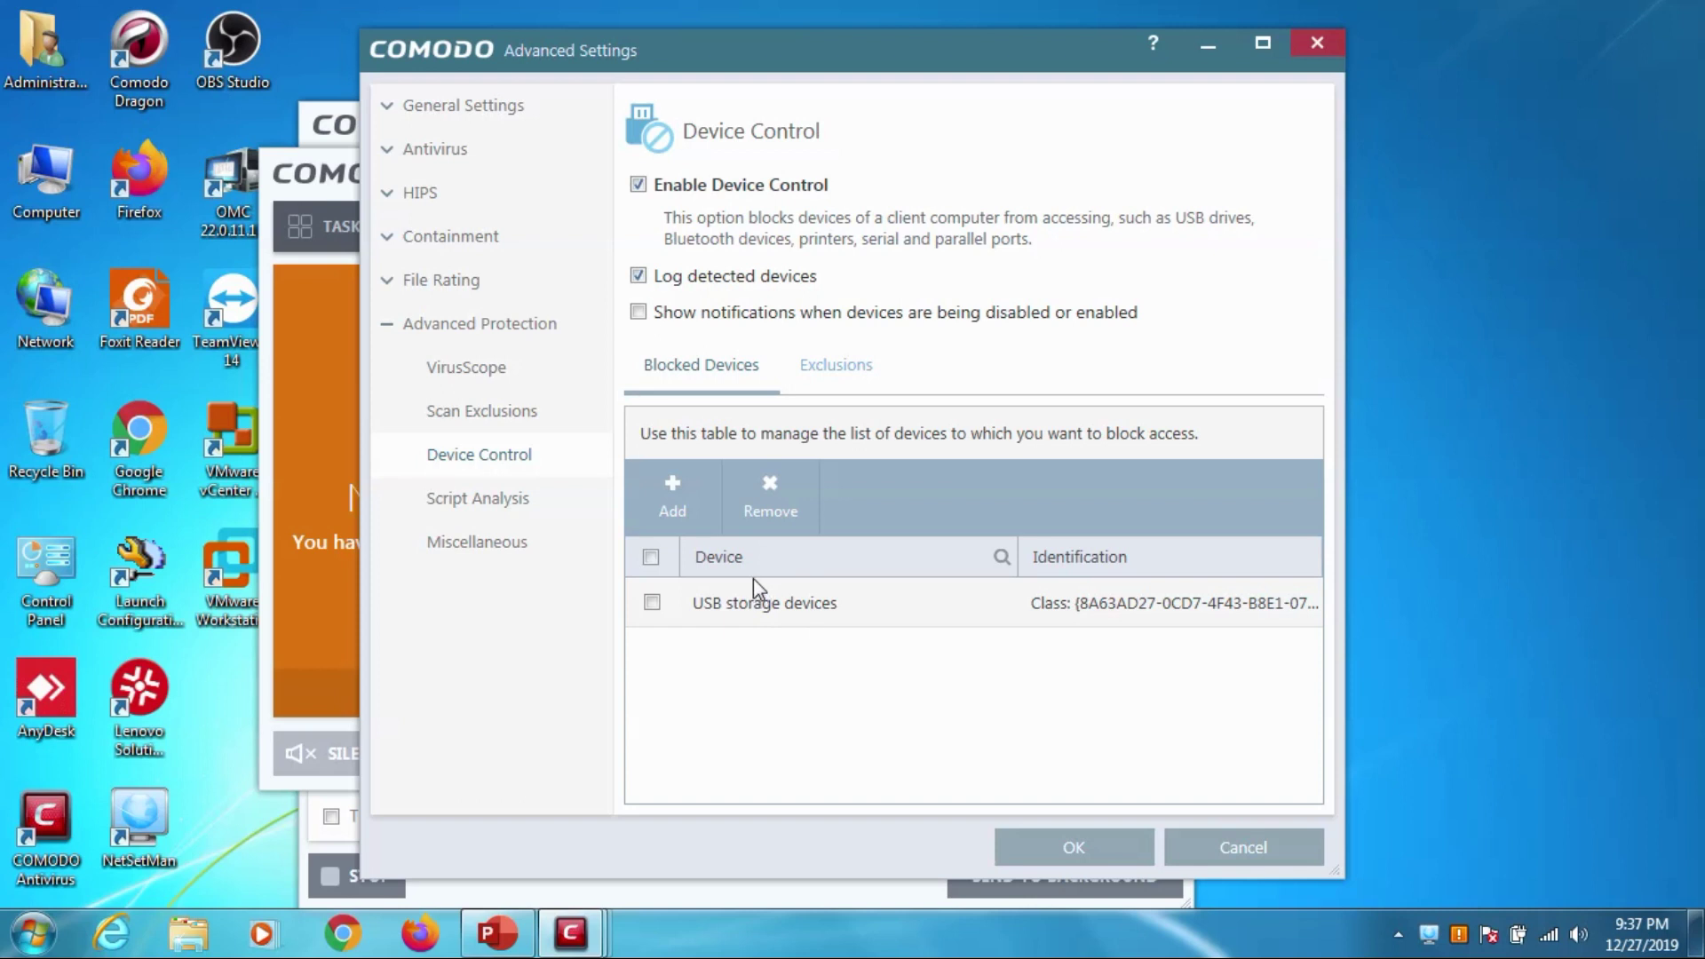
left_click(651, 603)
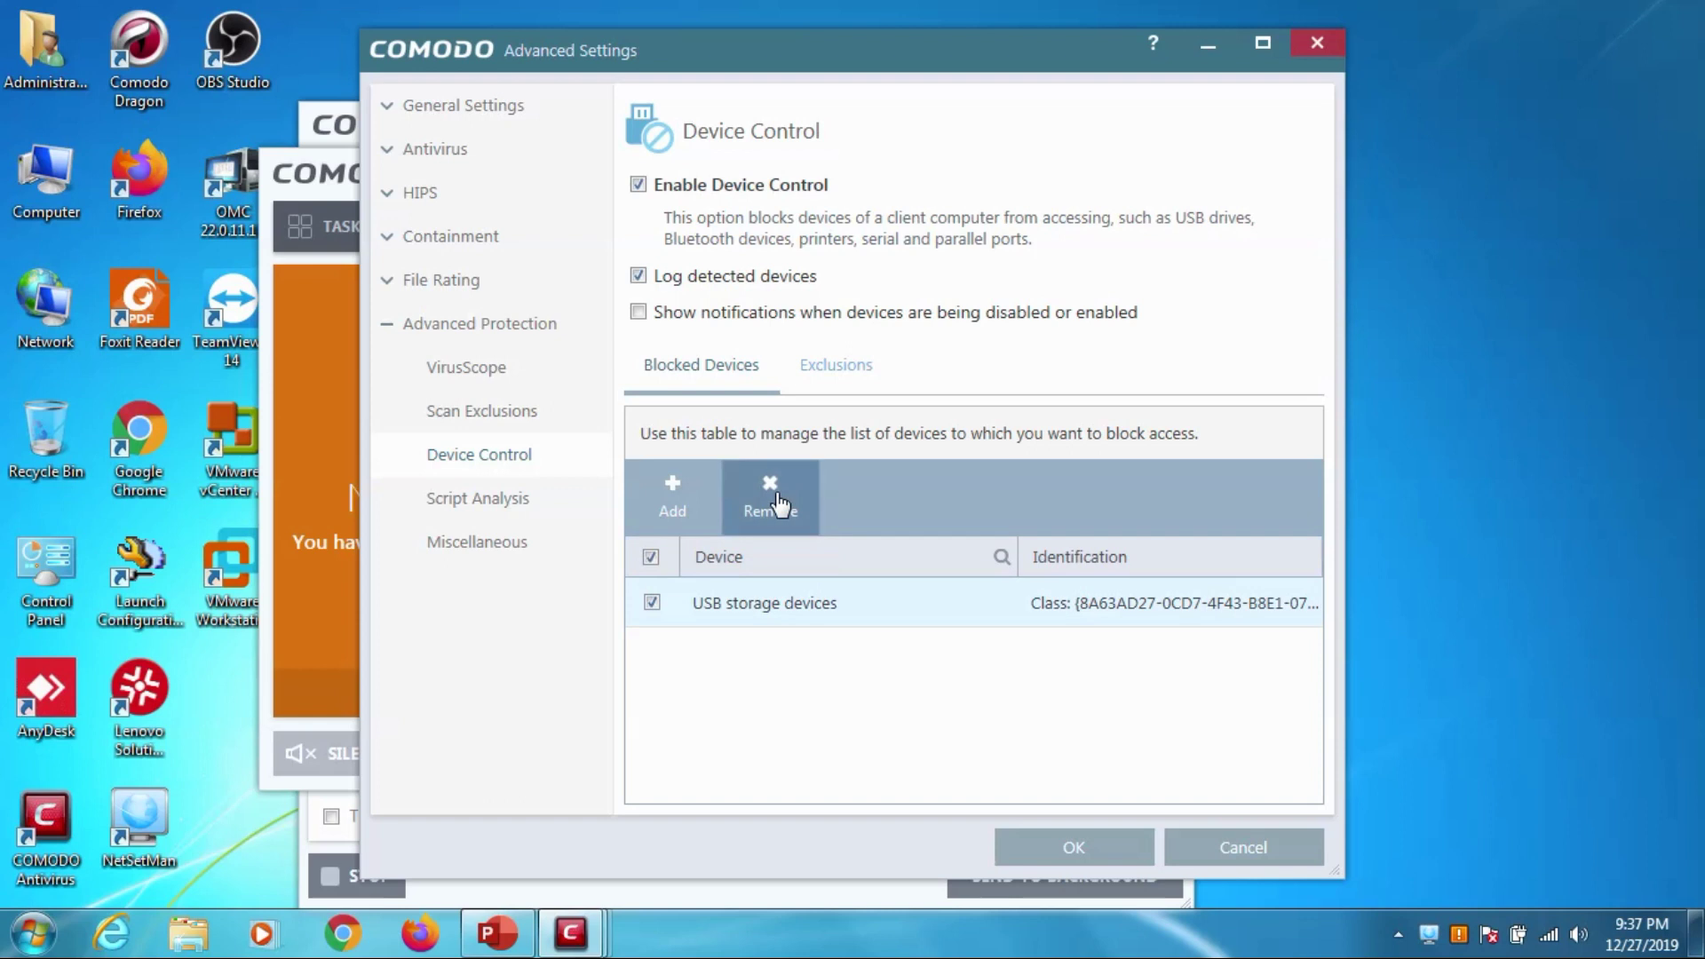
left_click(778, 505)
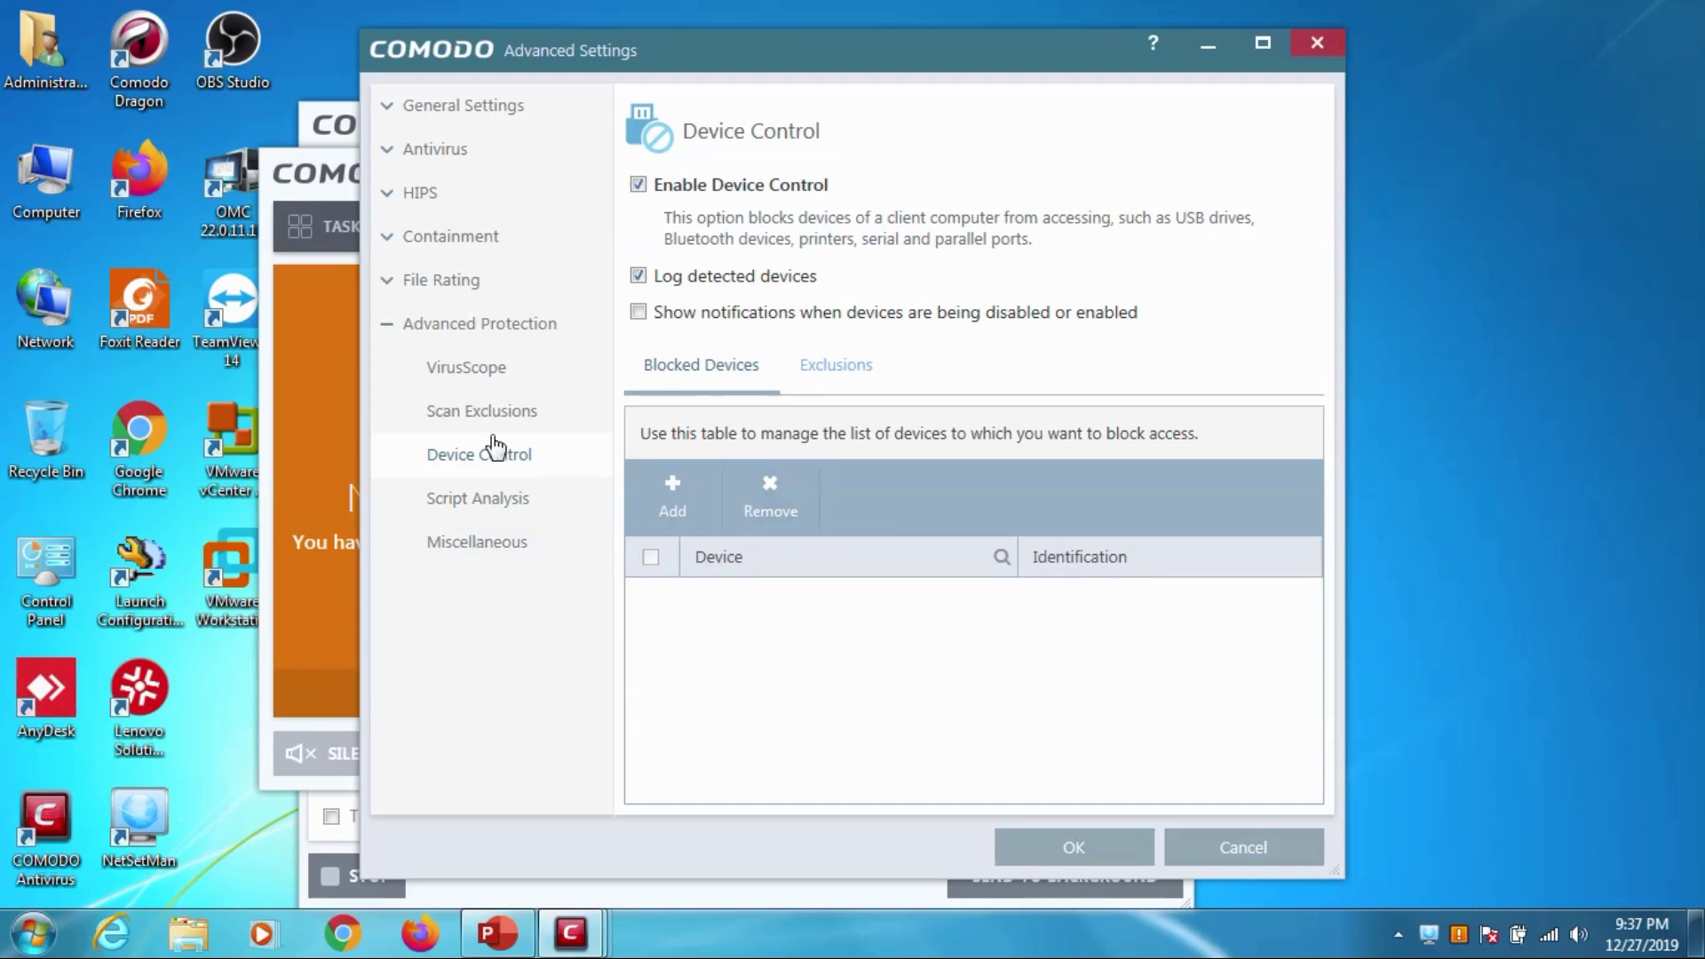
Look through the Script Analysis page, then view the Miscellaneous settings.
left_click(494, 504)
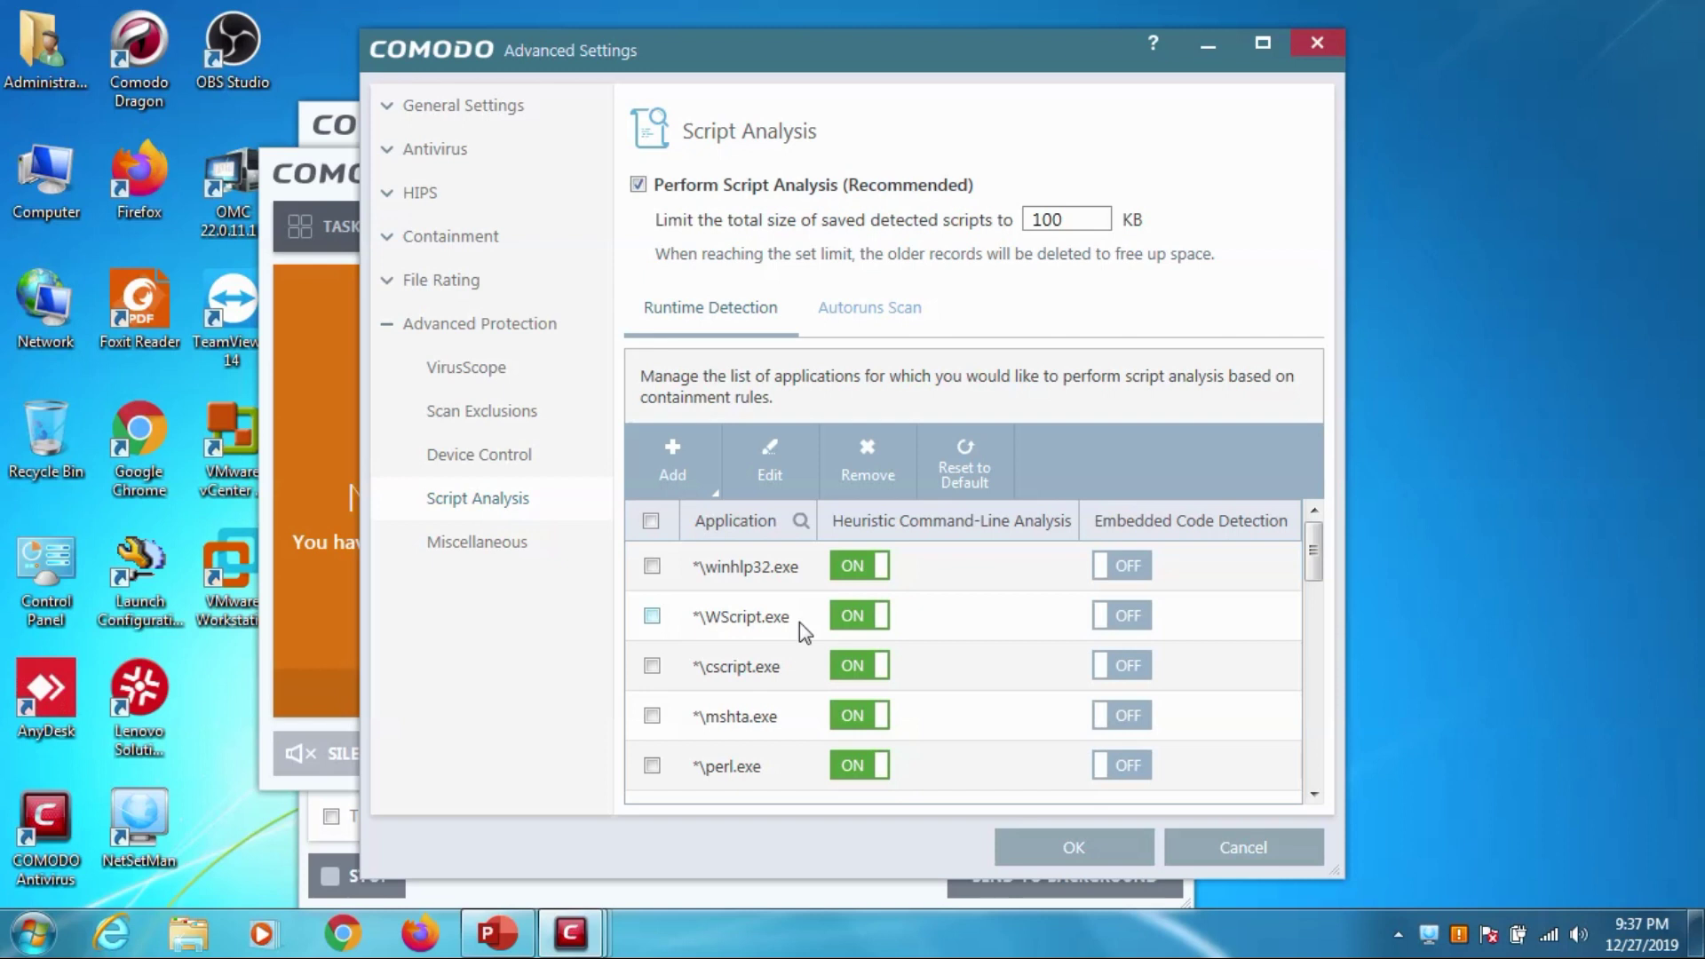
left_click_drag(1318, 545, 1341, 465)
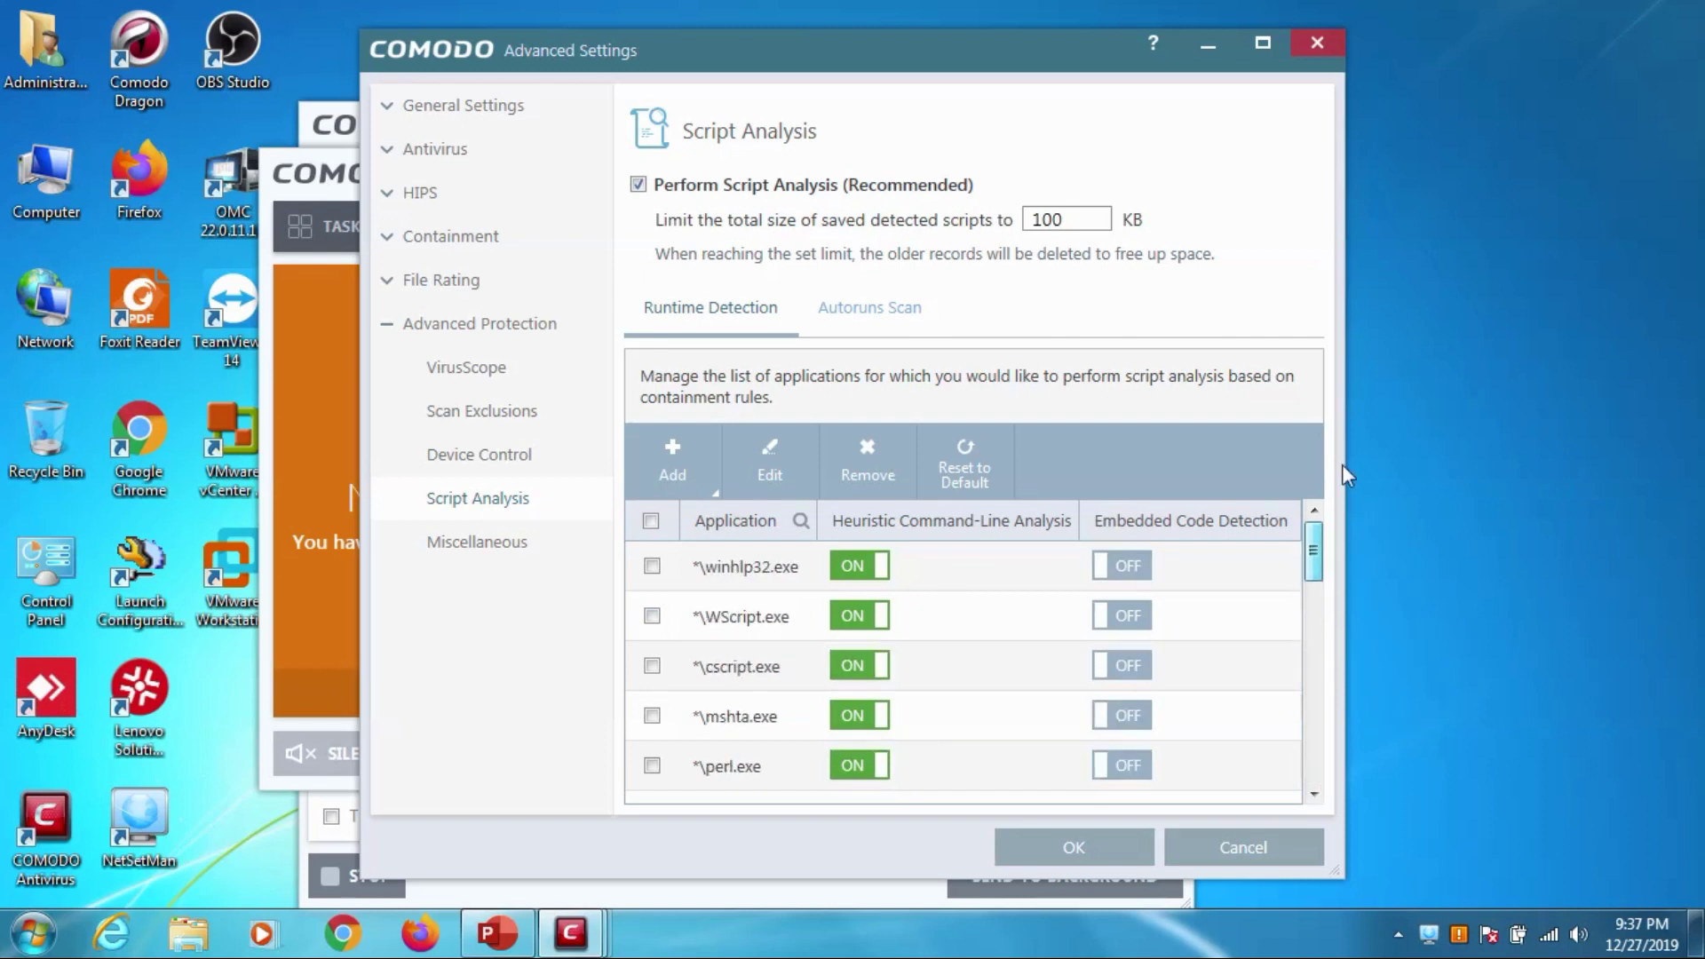
left_click(494, 553)
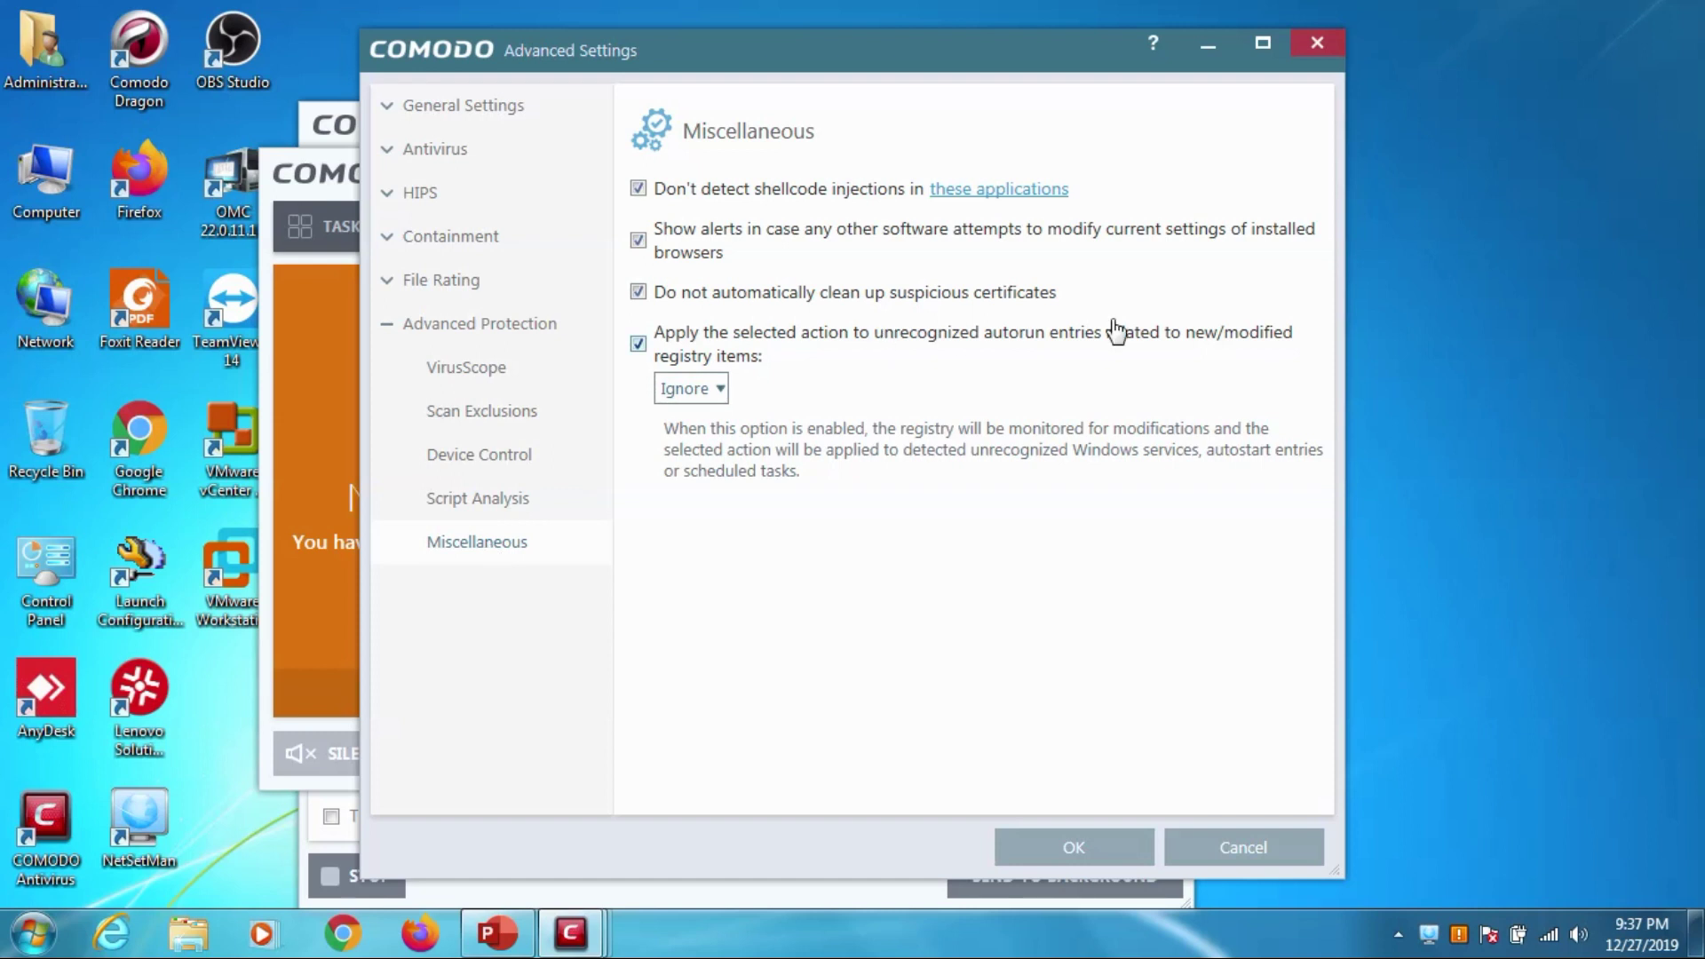
Close Advanced Settings and the main window to reveal the Scan window's database update at 5.3%.
left_click(1315, 54)
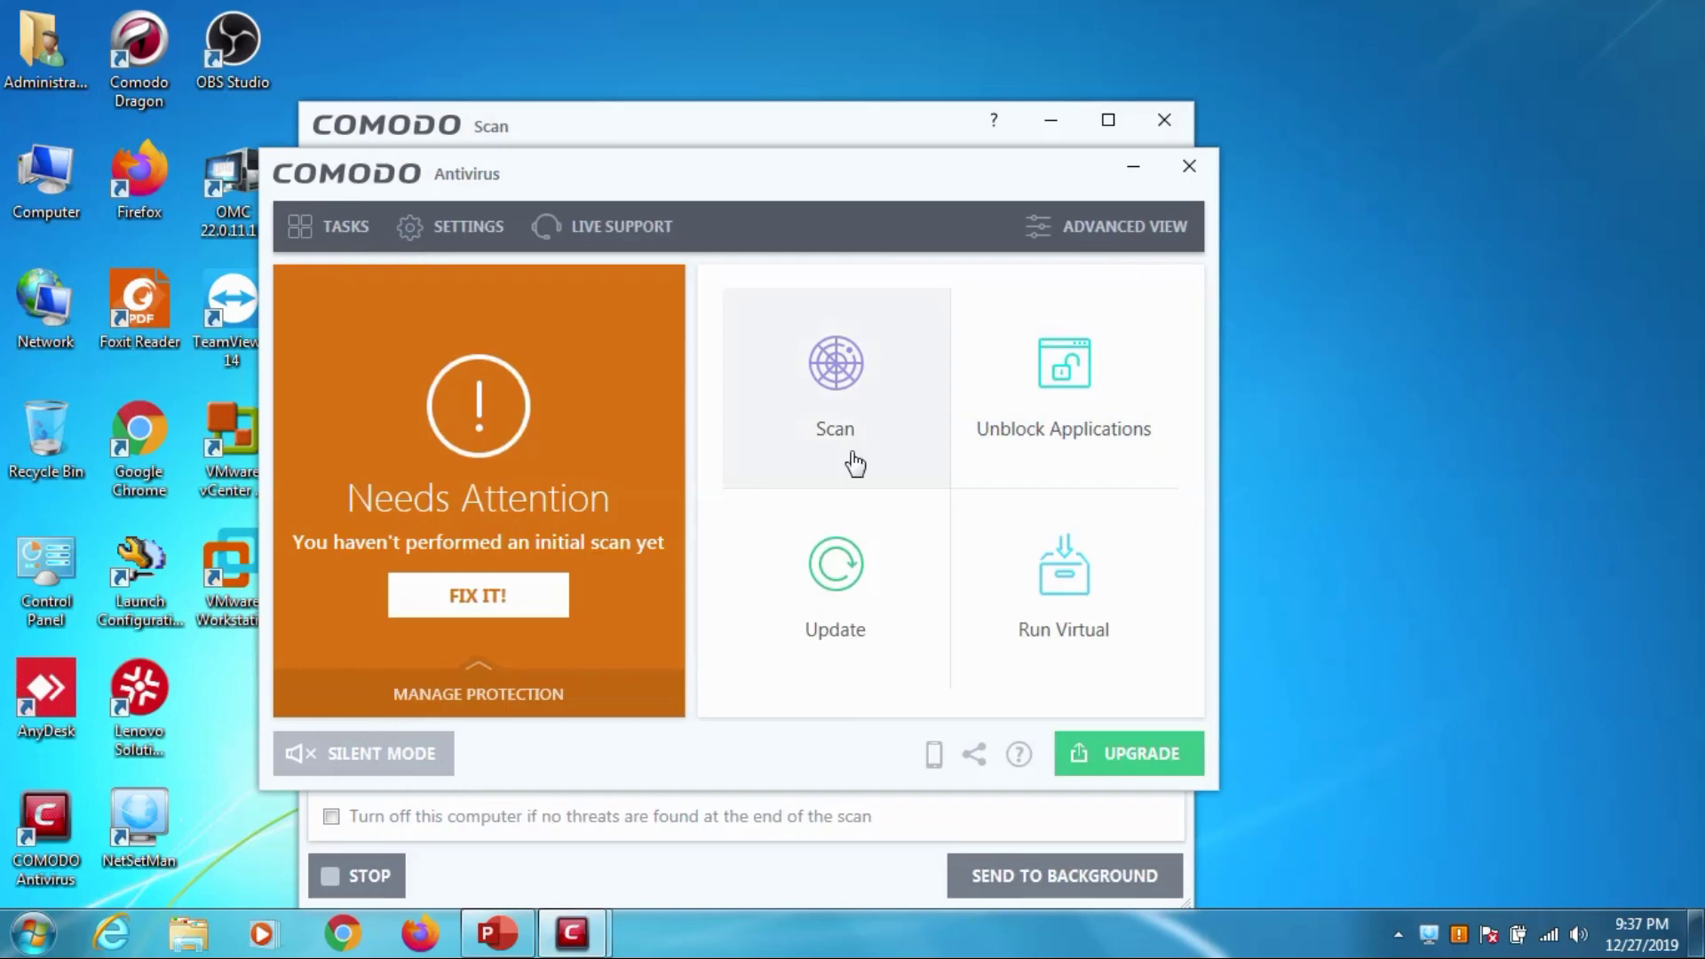
left_click(1183, 177)
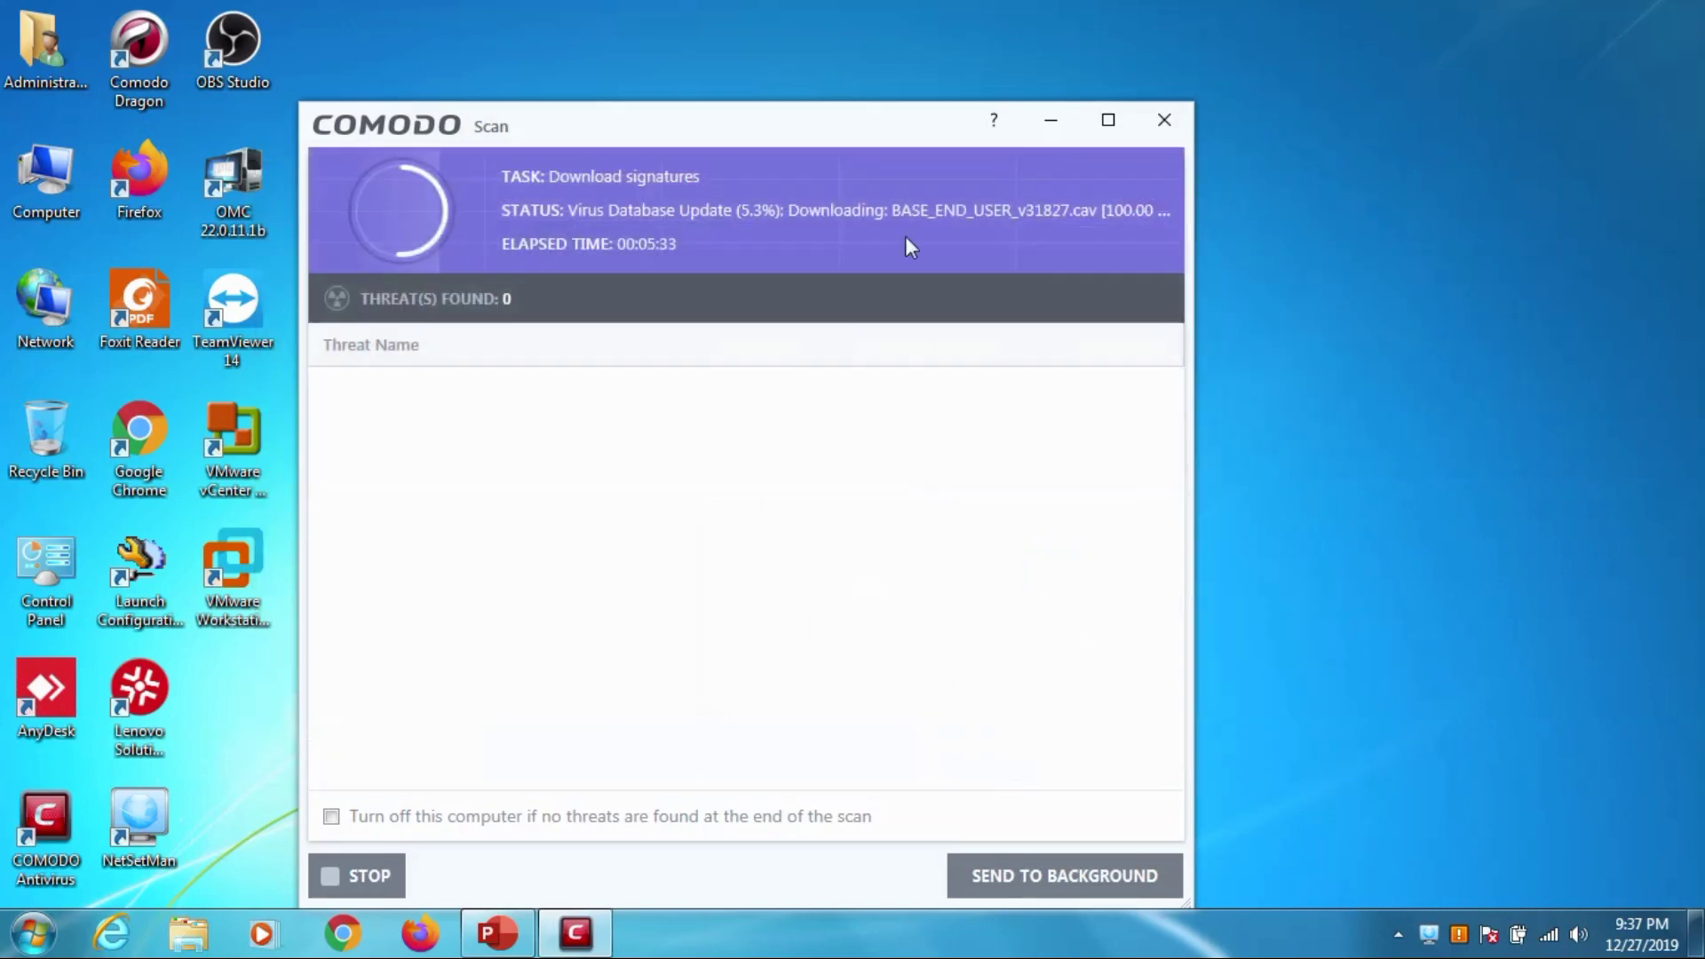